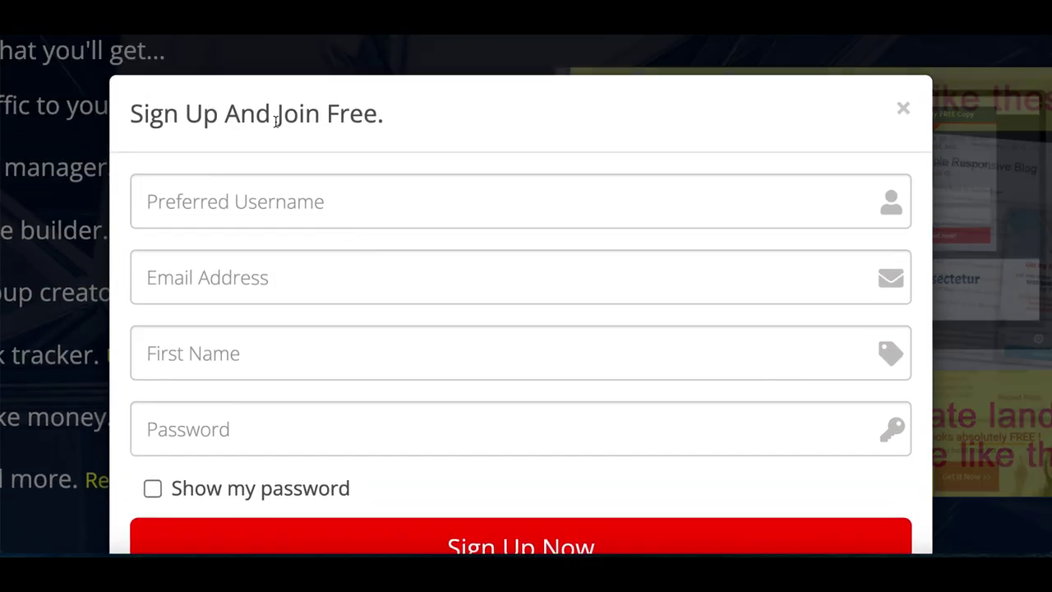
Dismiss the sign-up popup and bring the 'Get Your FREE Lifetime Membership Now!' section into view
drag(274, 112, 333, 111)
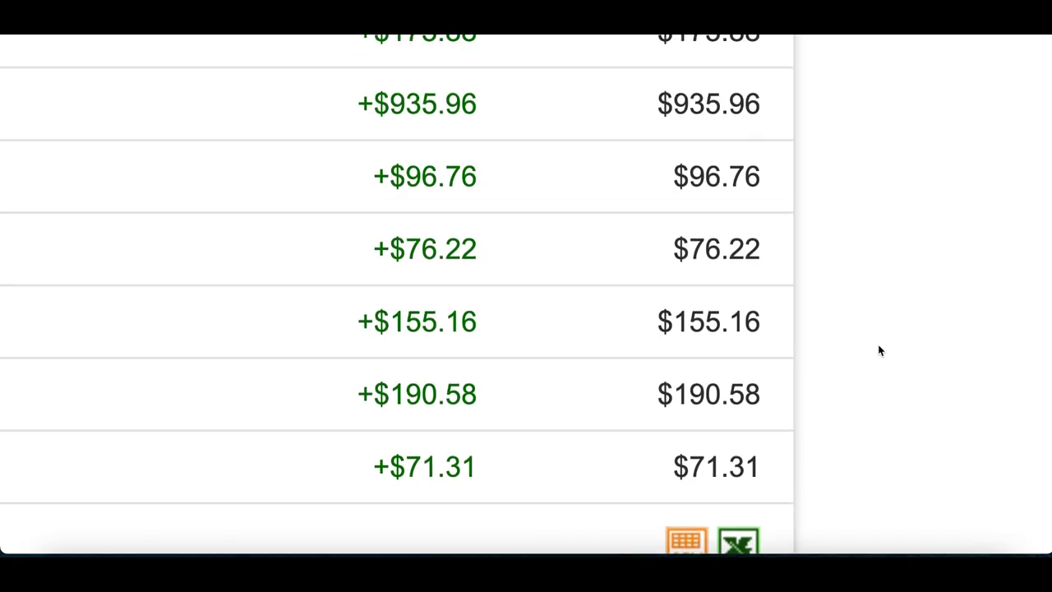
scroll(879, 350, up, 4)
scroll(878, 350, up, 3)
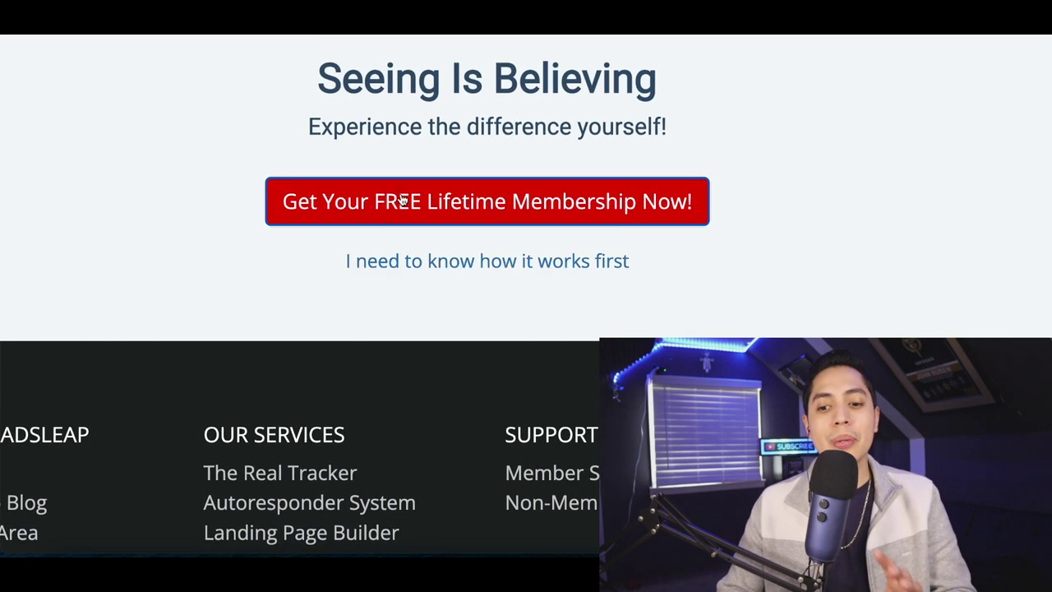
Open the 'Get Your FREE Lifetime Membership Now!' sign-up form
click(417, 202)
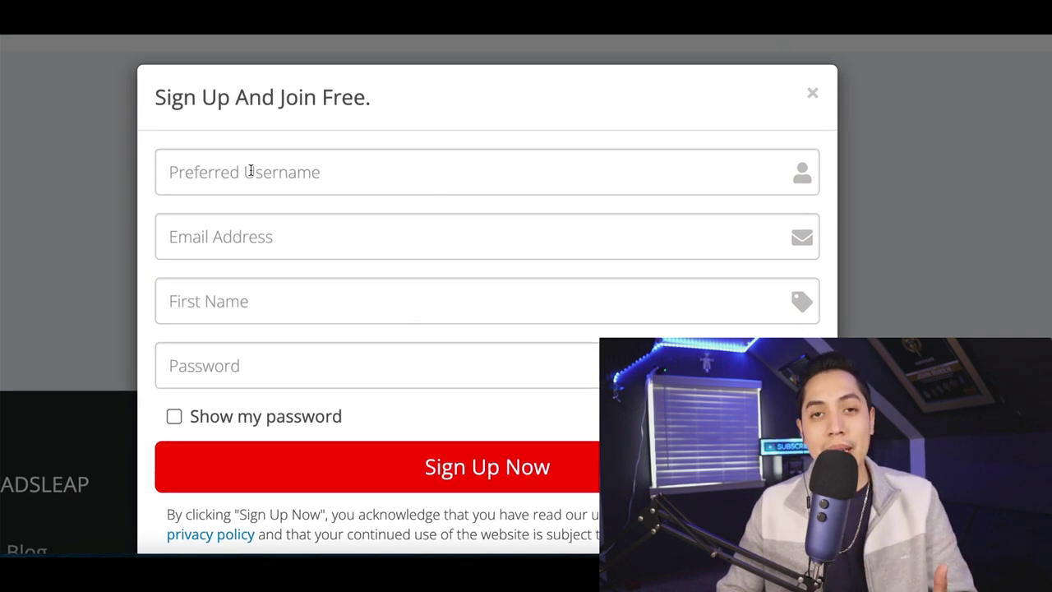
scroll(268, 238, down, 1)
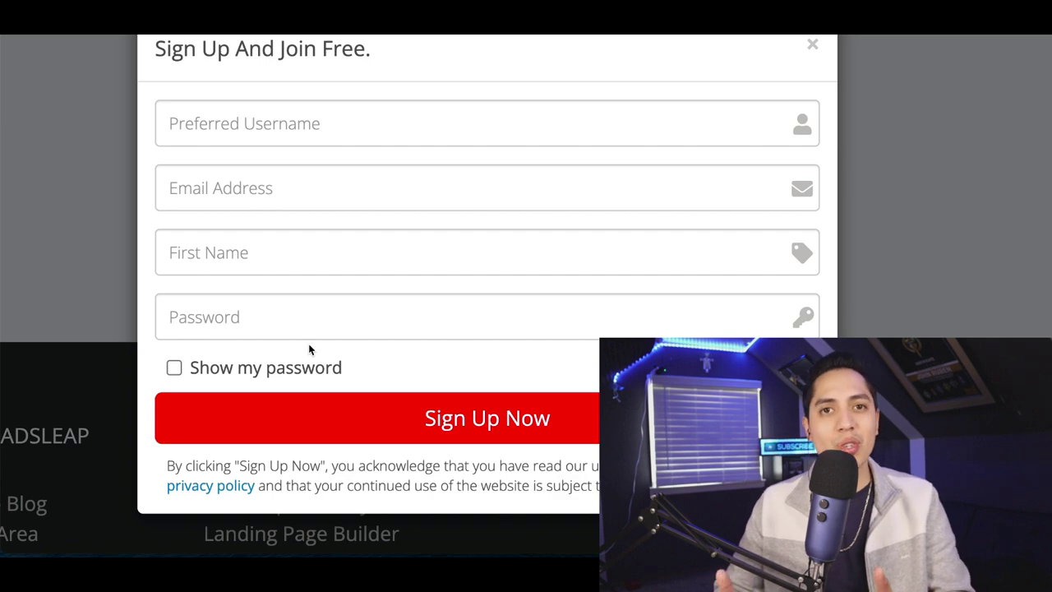
scroll(309, 350, up, 1)
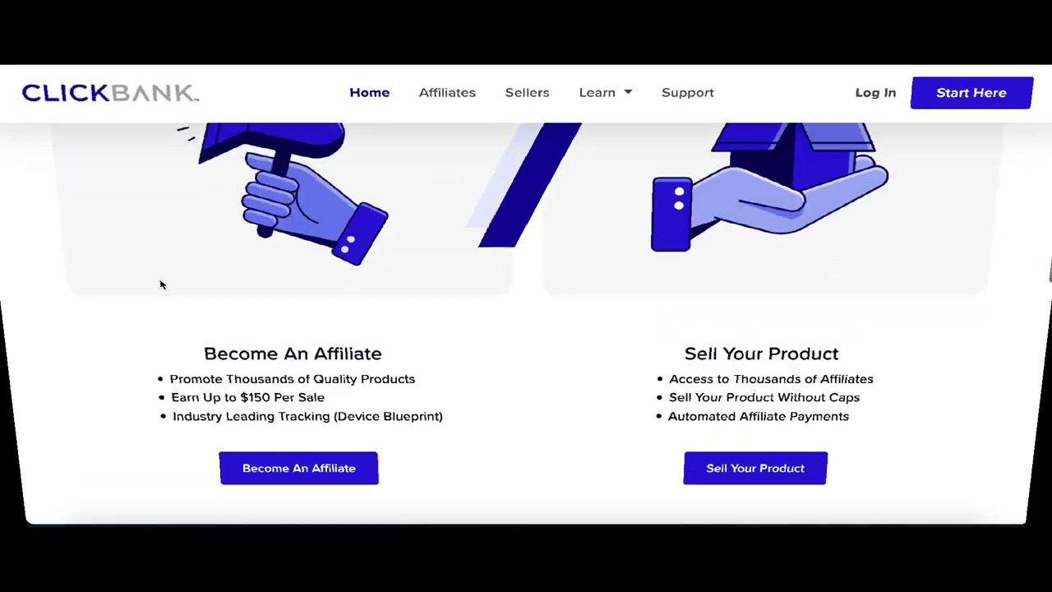
scroll(160, 277, up, 15)
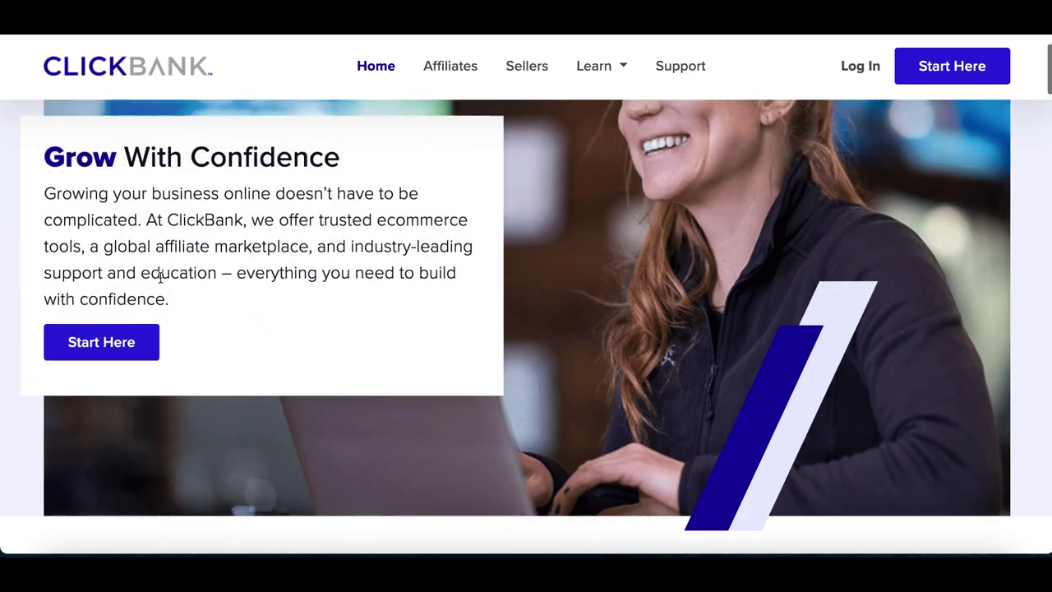
scroll(160, 275, up, 2)
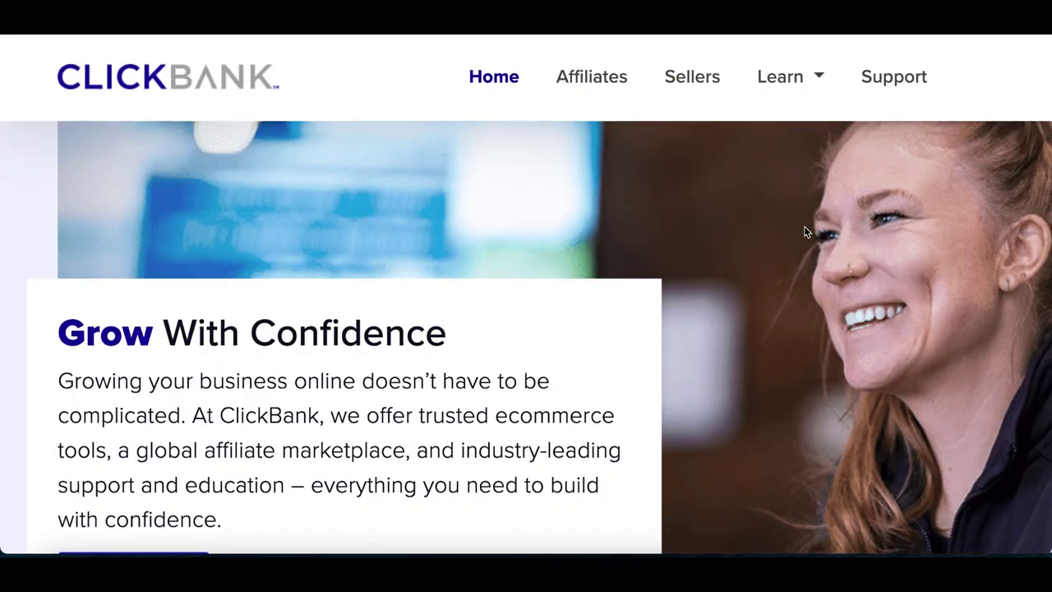
scroll(805, 232, down, 5)
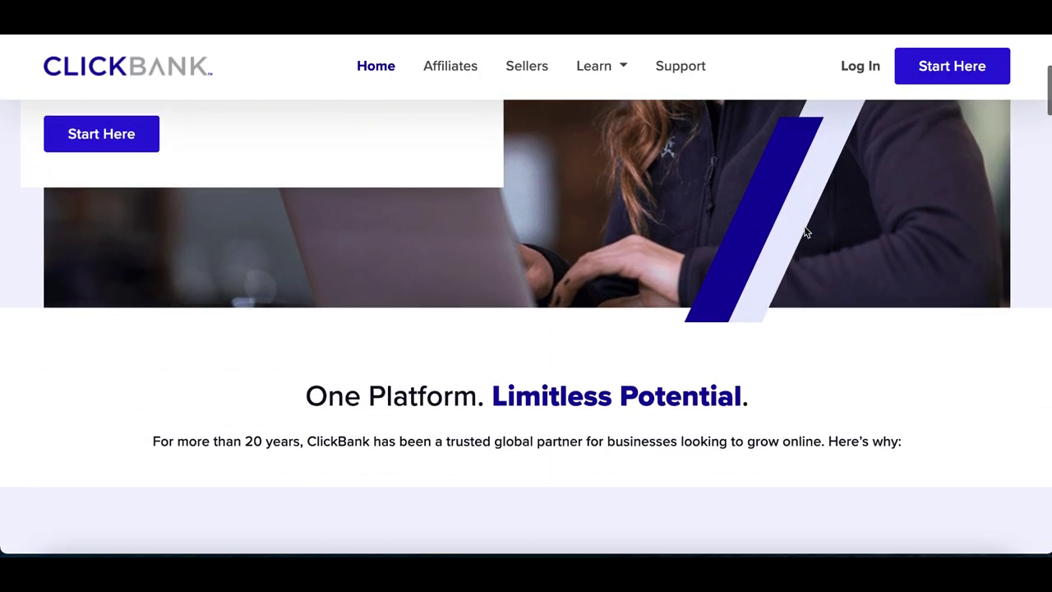
scroll(806, 233, down, 4)
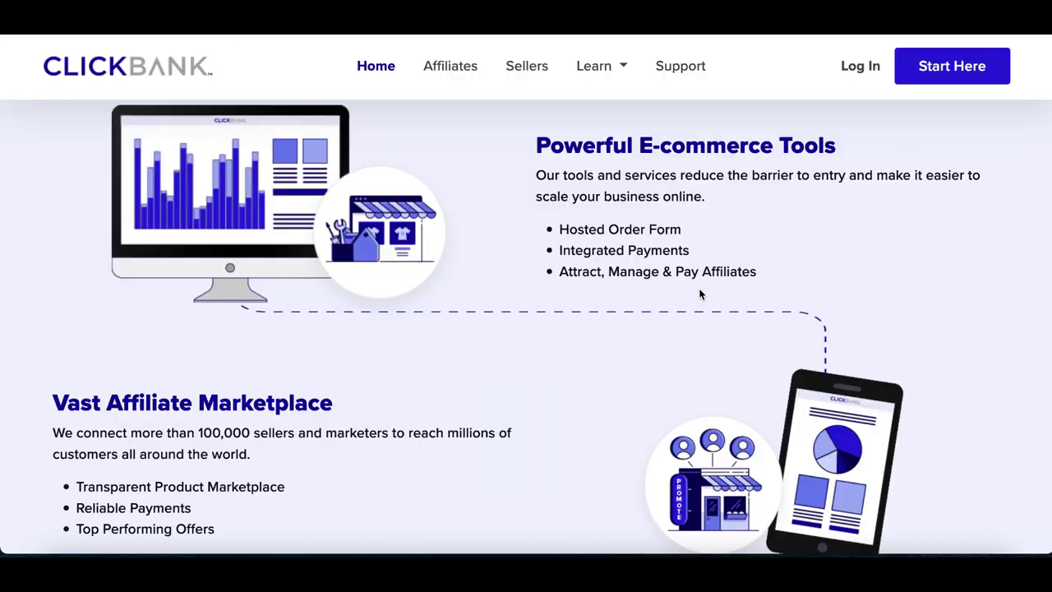
scroll(913, 462, down, 2)
scroll(913, 461, down, 2)
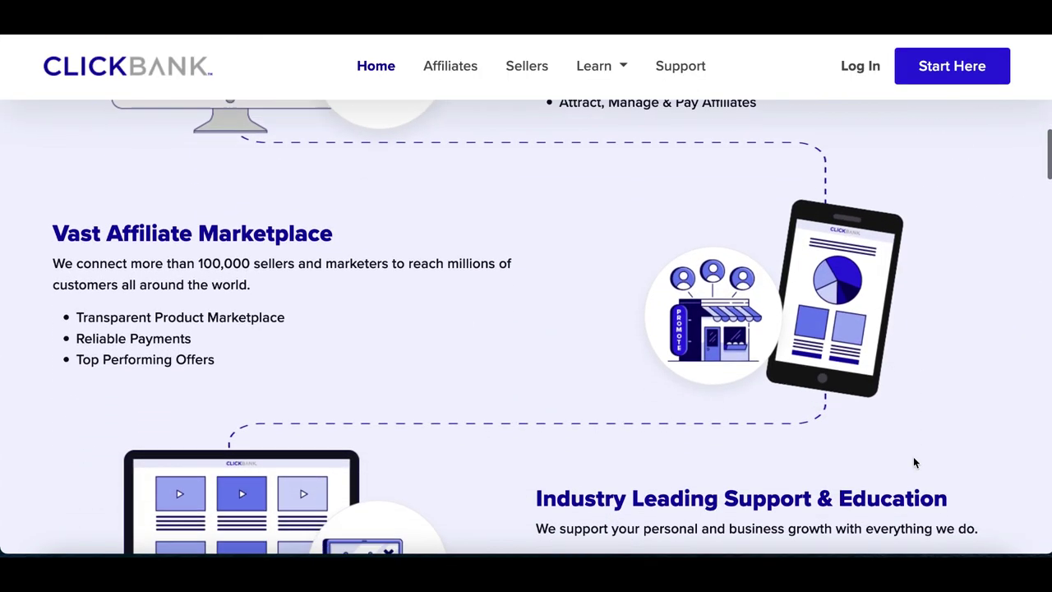
scroll(913, 462, down, 2)
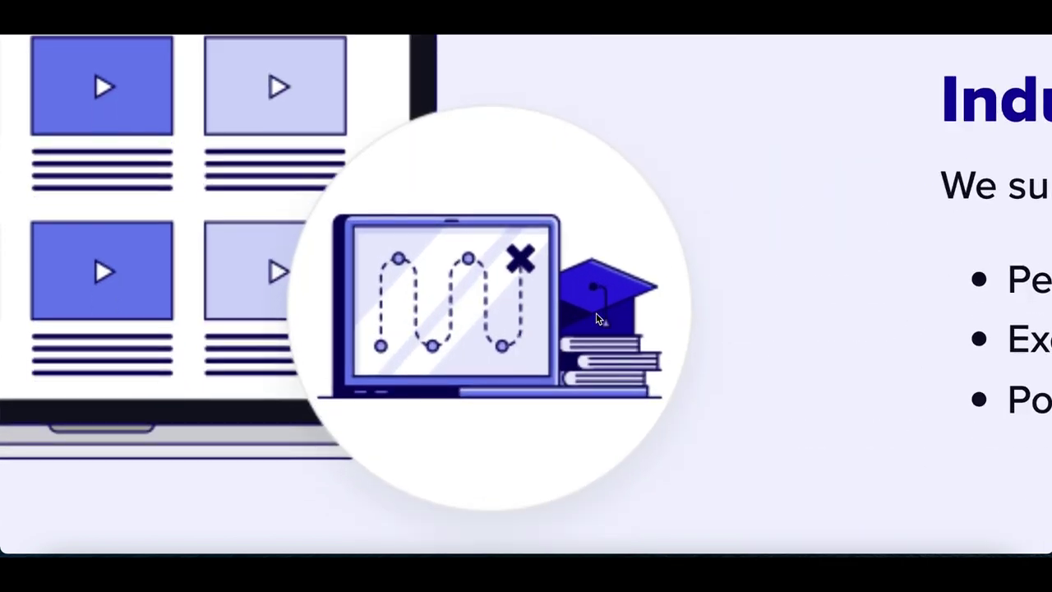
scroll(853, 383, up, 2)
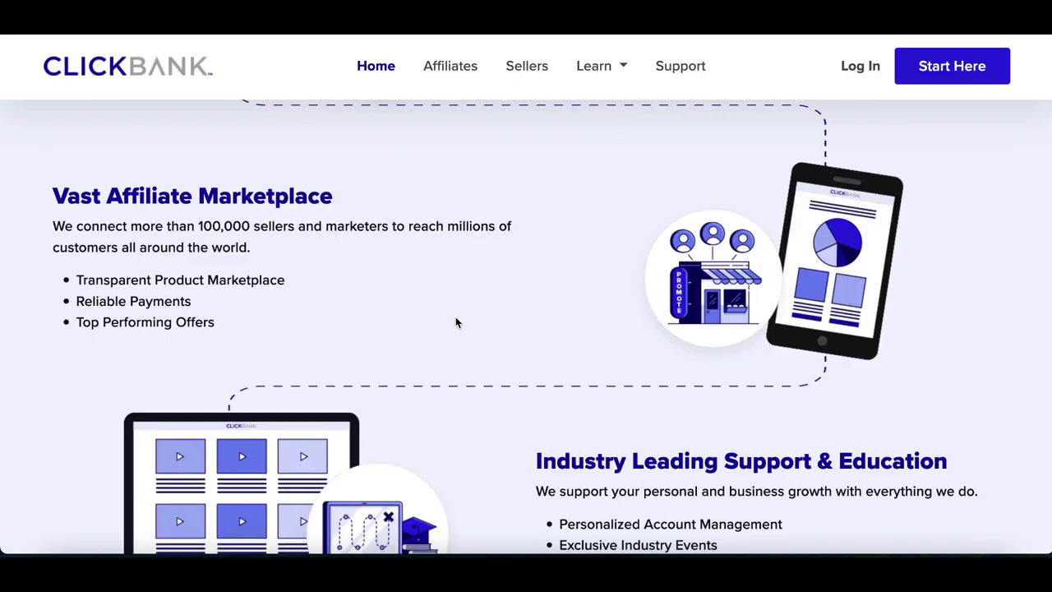
scroll(457, 322, up, 5)
scroll(455, 321, up, 3)
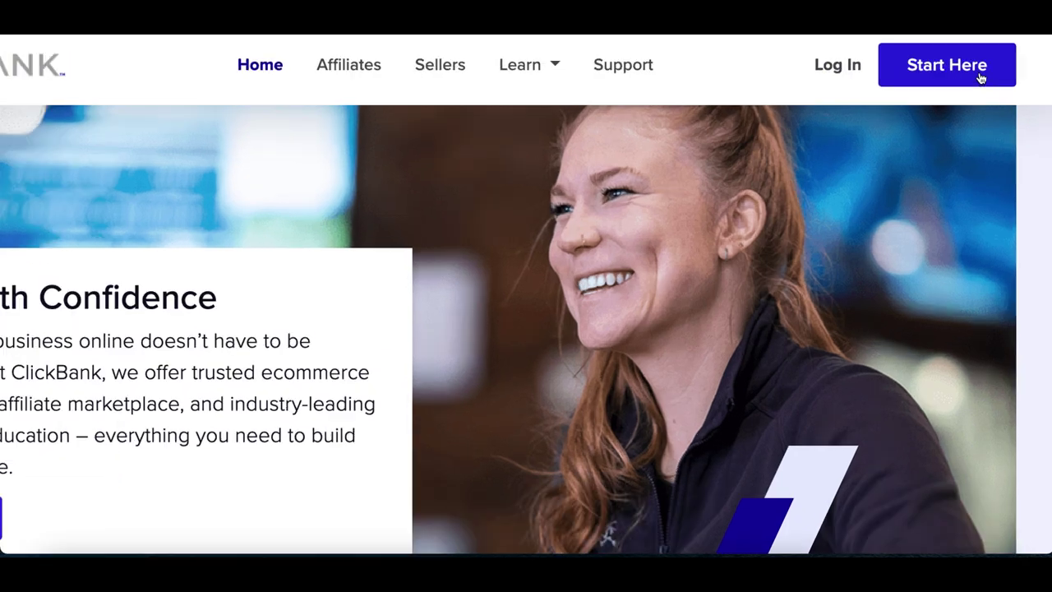
Start ClickBank's quick-start and choose option B, promoting products as an affiliate
click(980, 76)
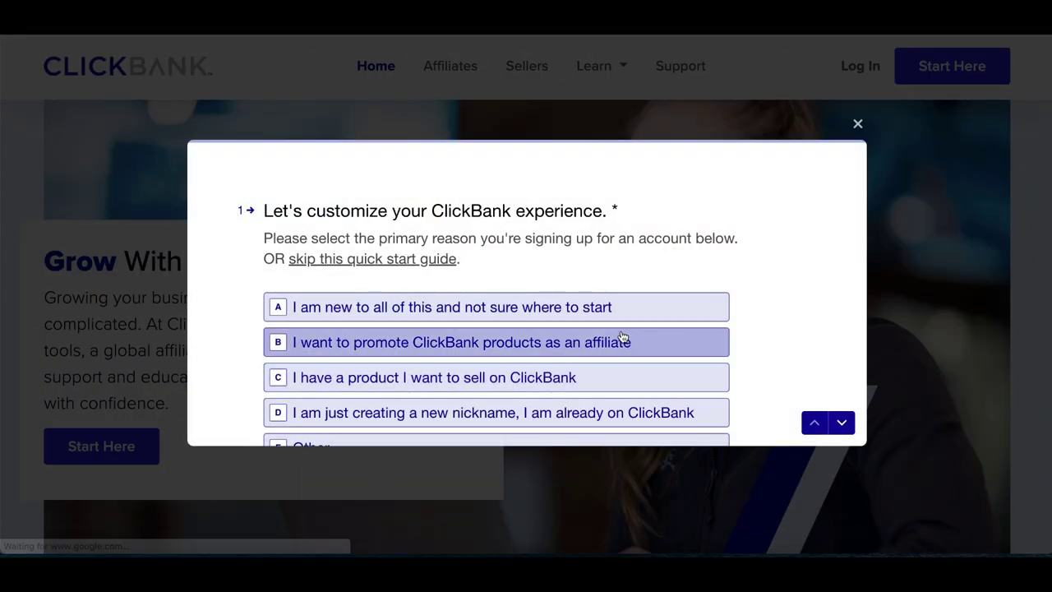
click(622, 336)
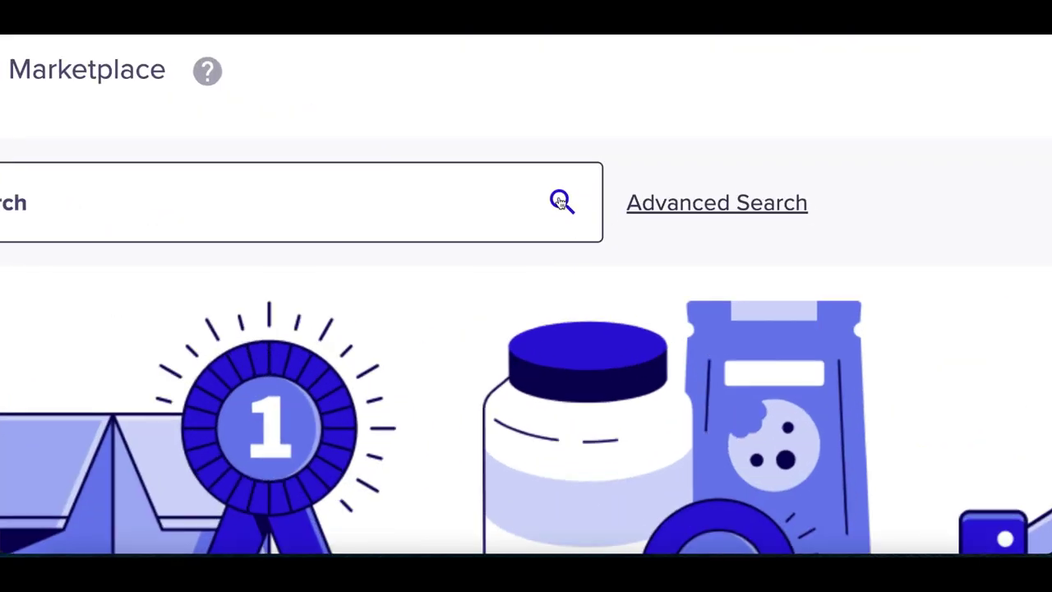
Run an empty marketplace search to list all 2607 offers, then browse down to Java Burn
click(559, 202)
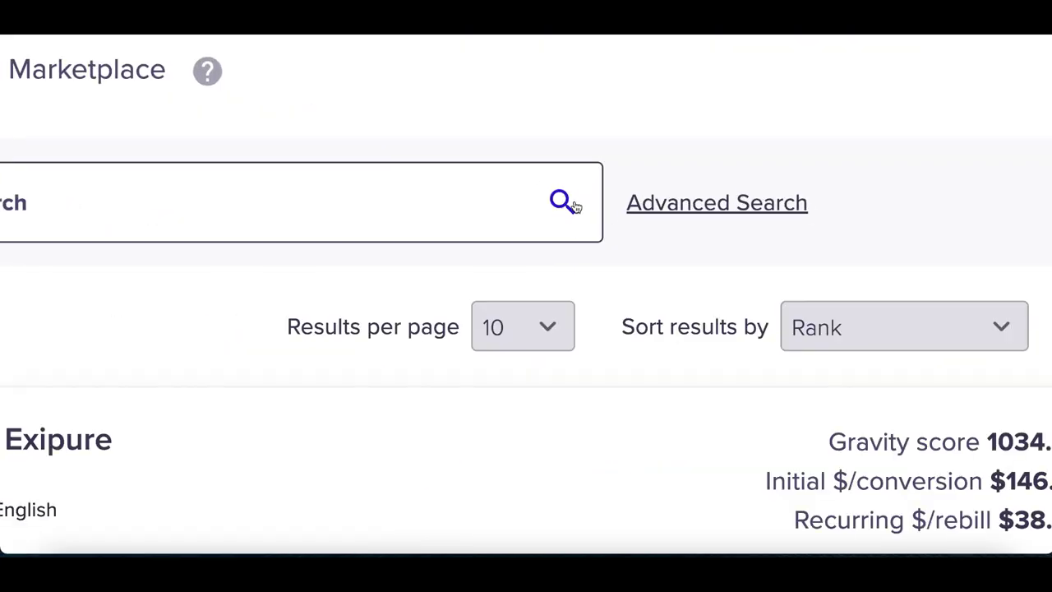
scroll(568, 320, down, 2)
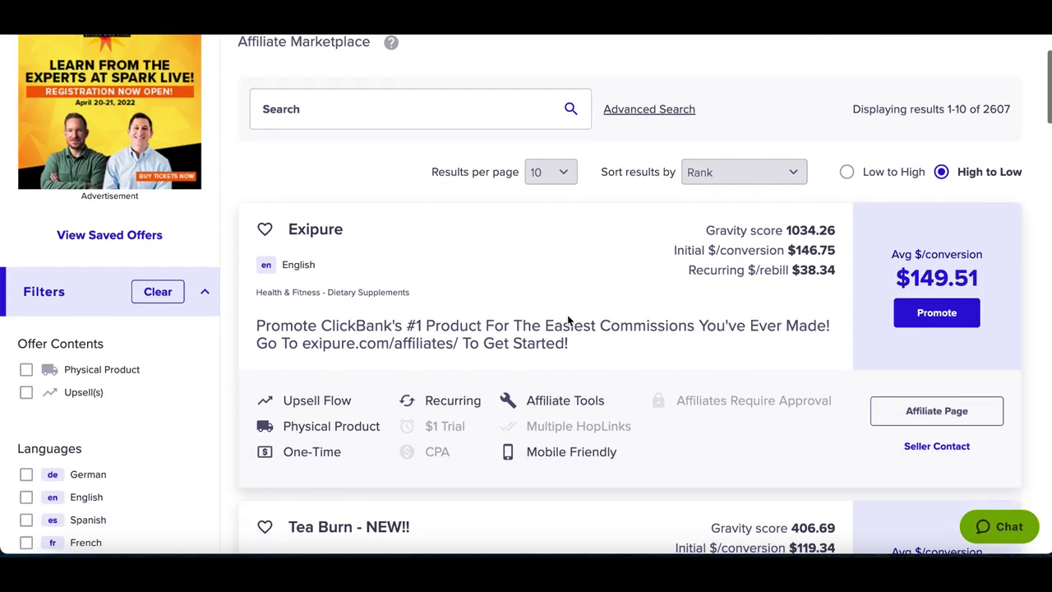
scroll(271, 255, down, 4)
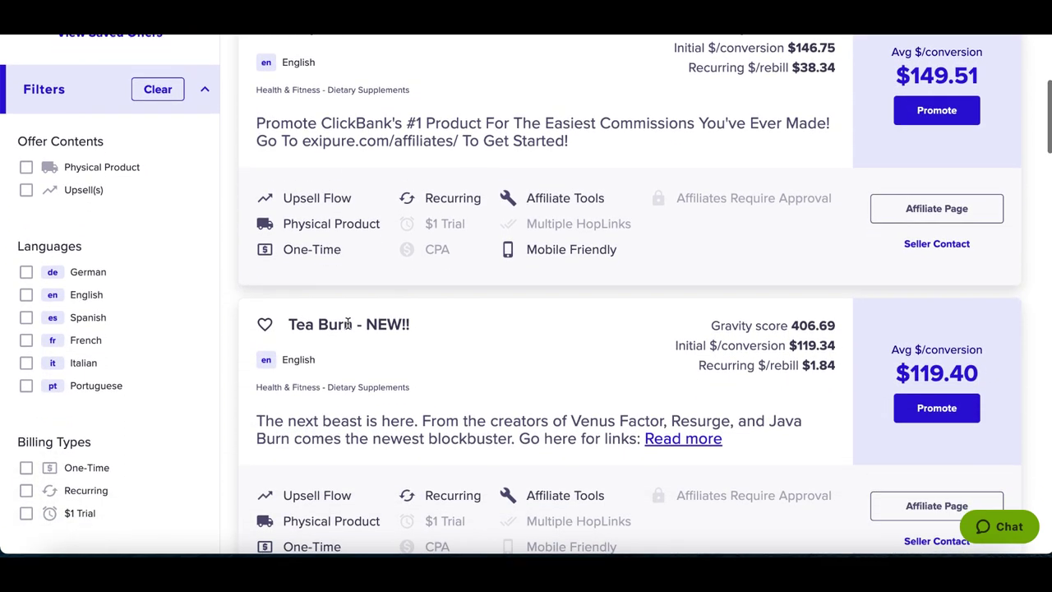
scroll(349, 329, down, 1)
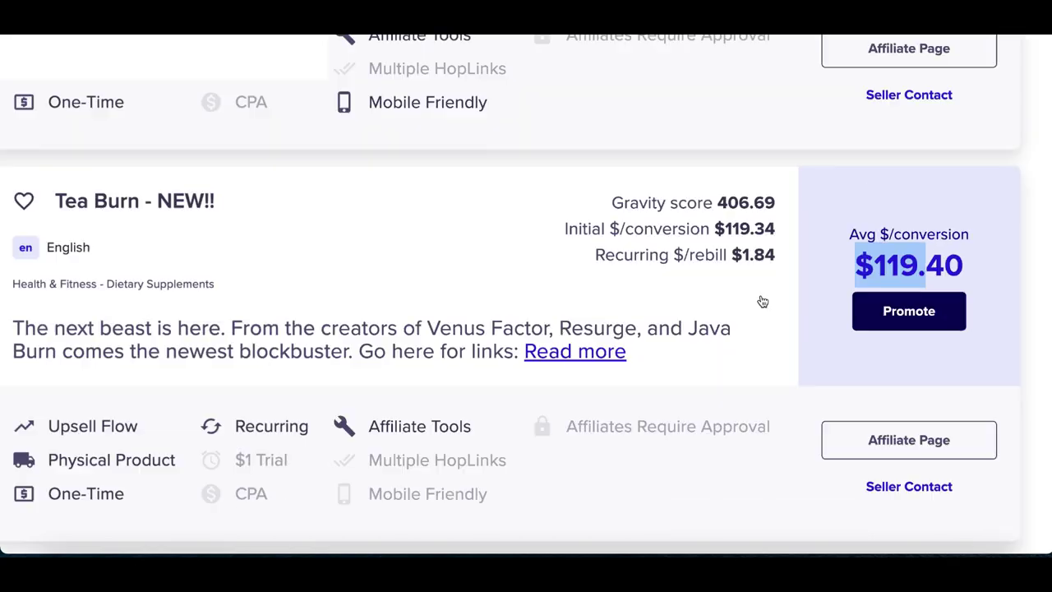
scroll(469, 212, up, 1)
scroll(468, 212, up, 4)
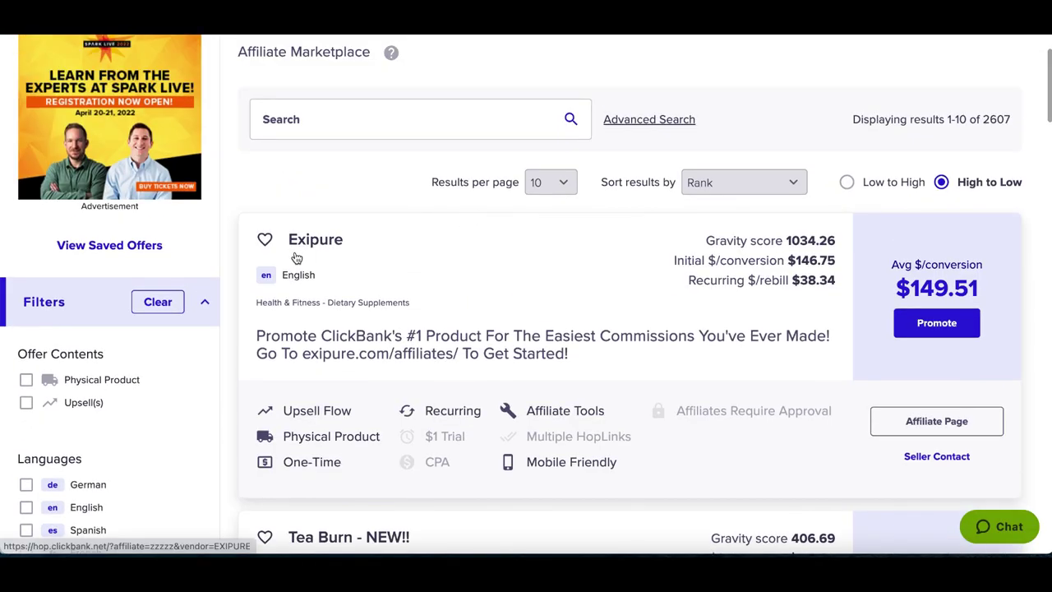
scroll(297, 258, up, 5)
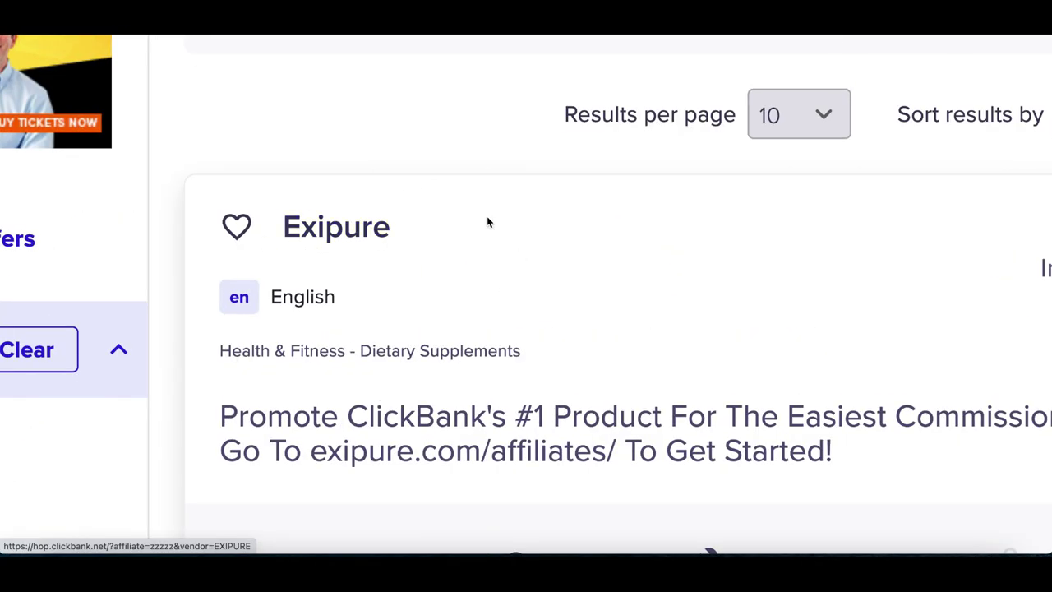
scroll(593, 344, right, 9)
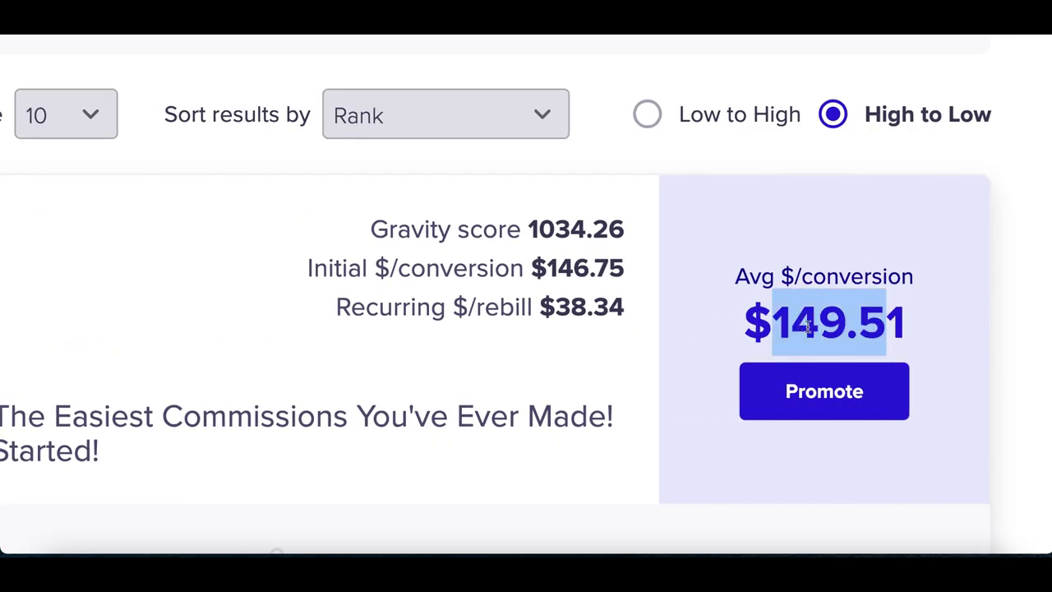
scroll(756, 399, down, 5)
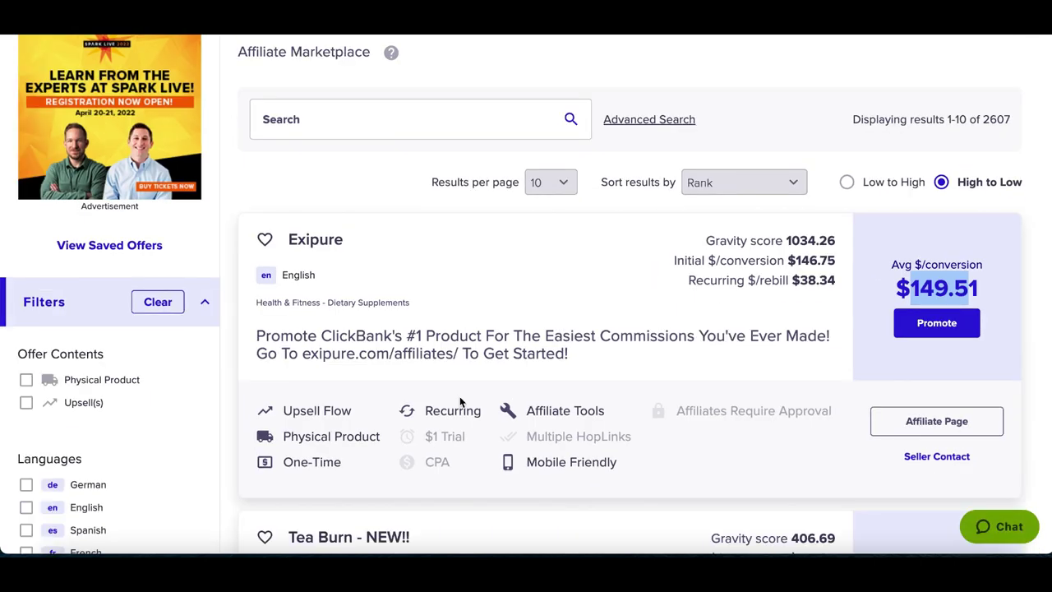
scroll(456, 401, down, 5)
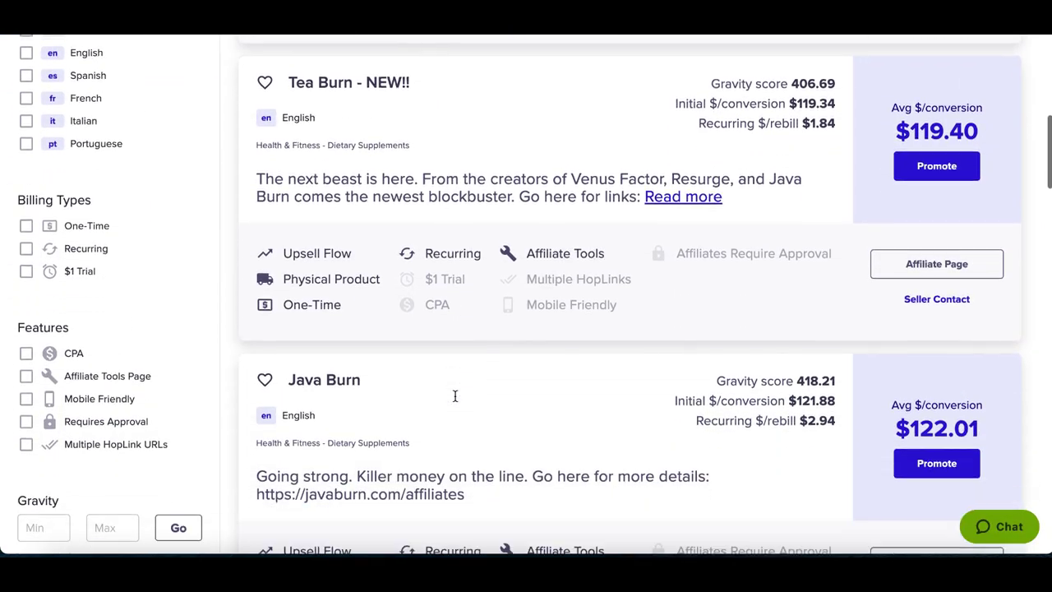
scroll(456, 401, down, 1)
scroll(306, 293, up, 5)
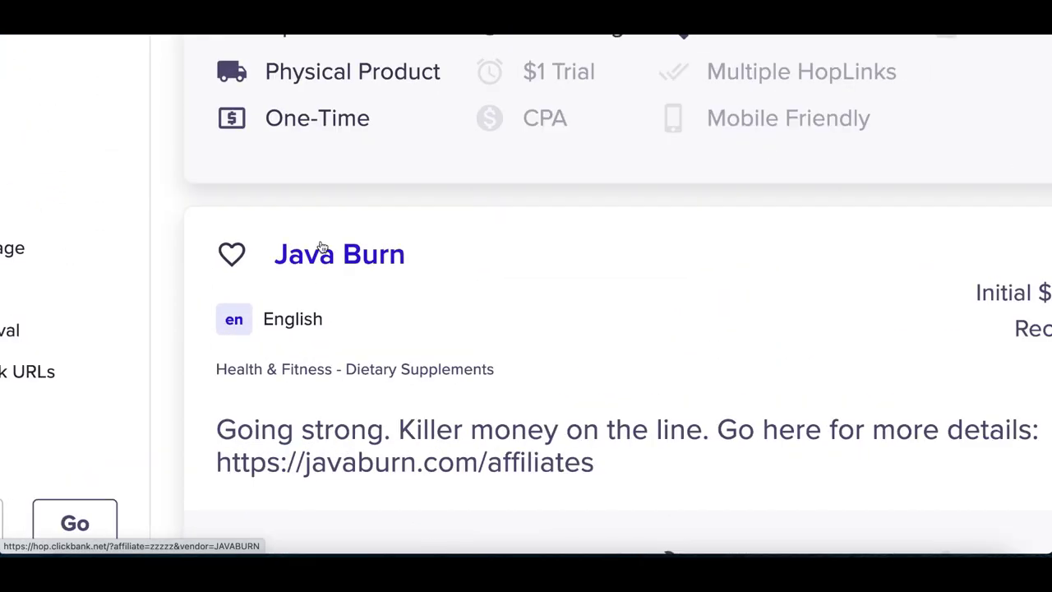
scroll(521, 331, right, 8)
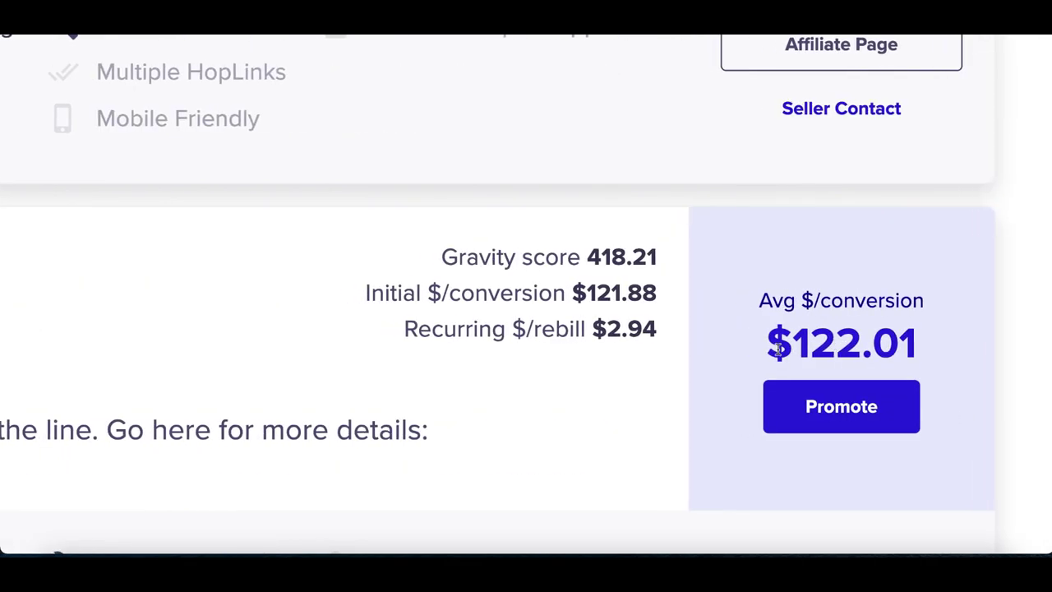
scroll(712, 371, left, 8)
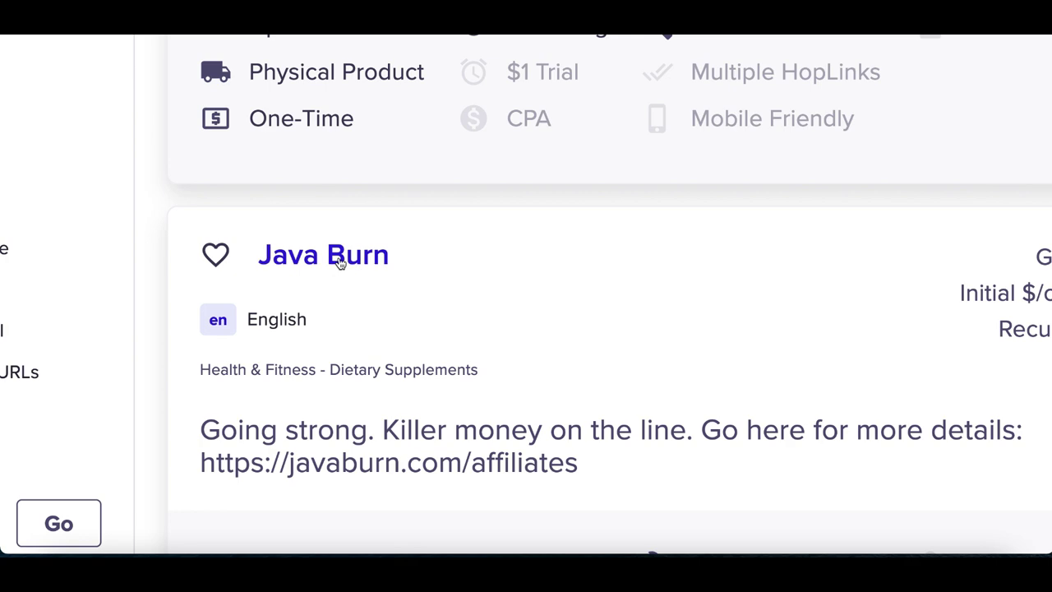
Open the Java Burn sales page and review its 1, 3 and 6 pouch pricing ($49, $39, $34)
click(315, 265)
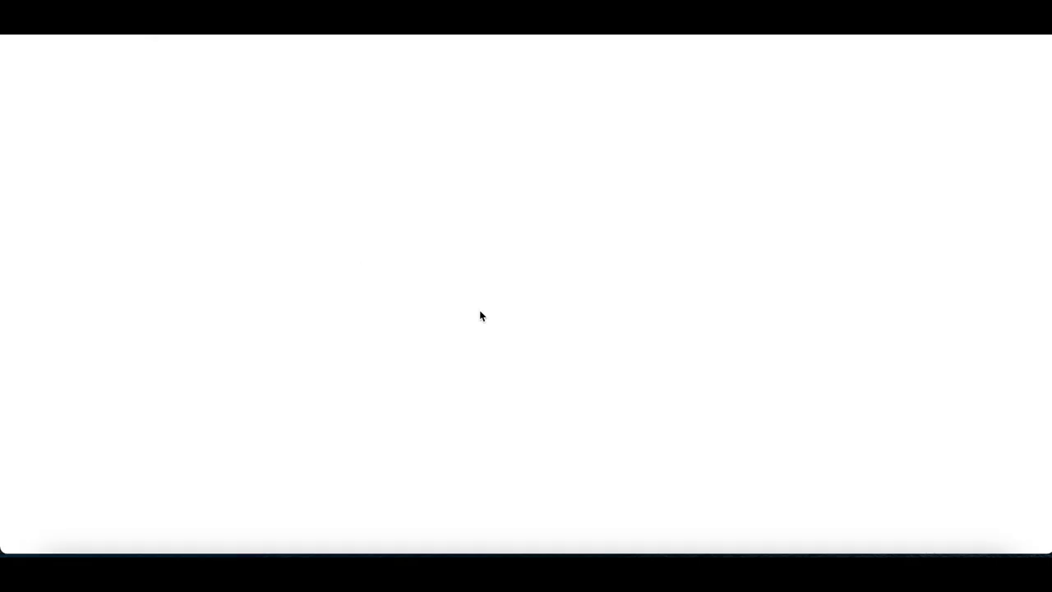
scroll(542, 450, down, 5)
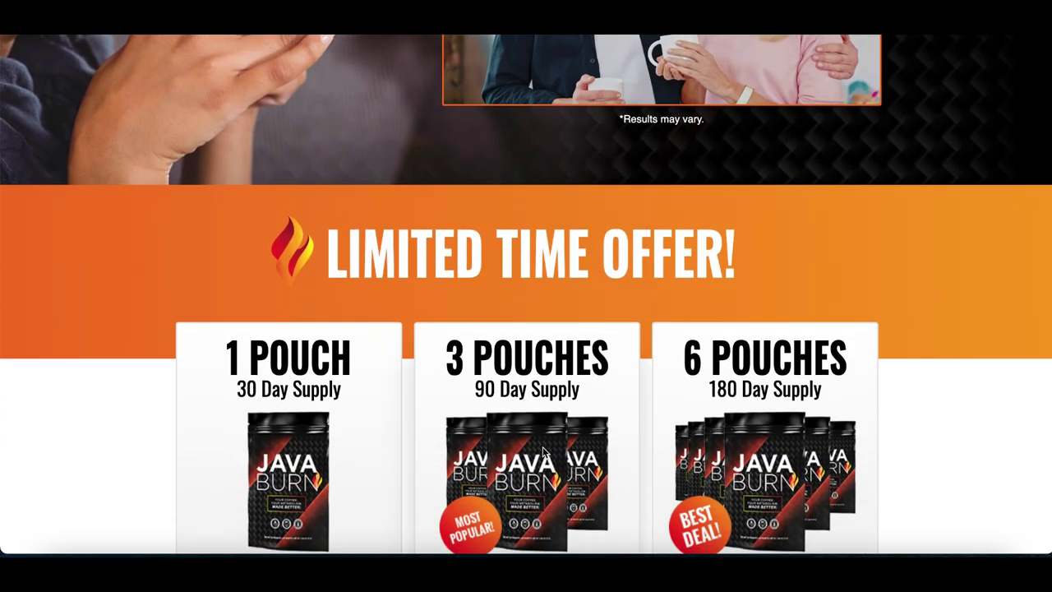
scroll(542, 450, down, 4)
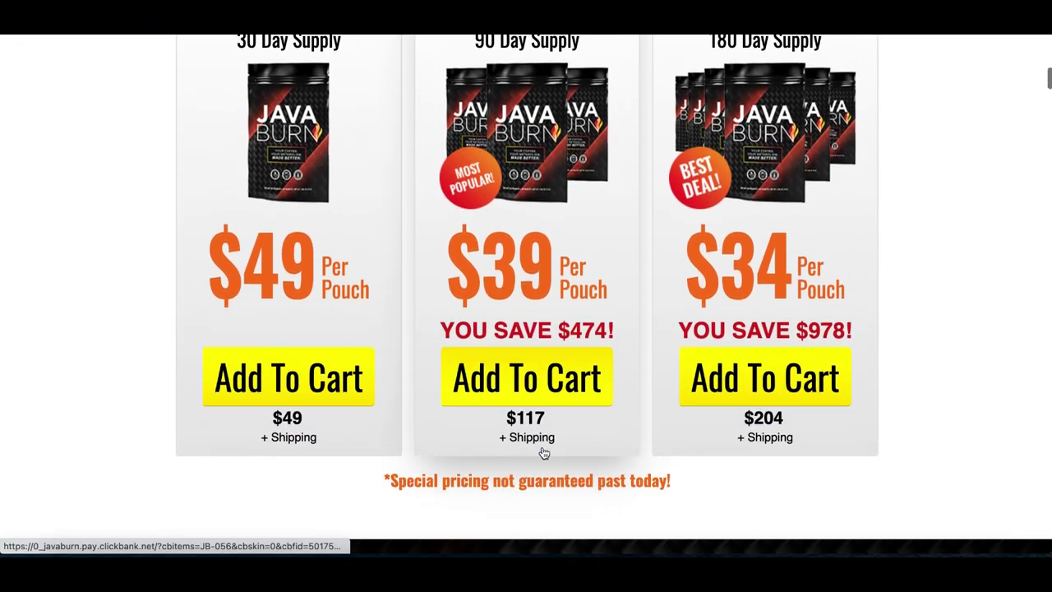
scroll(386, 329, up, 3)
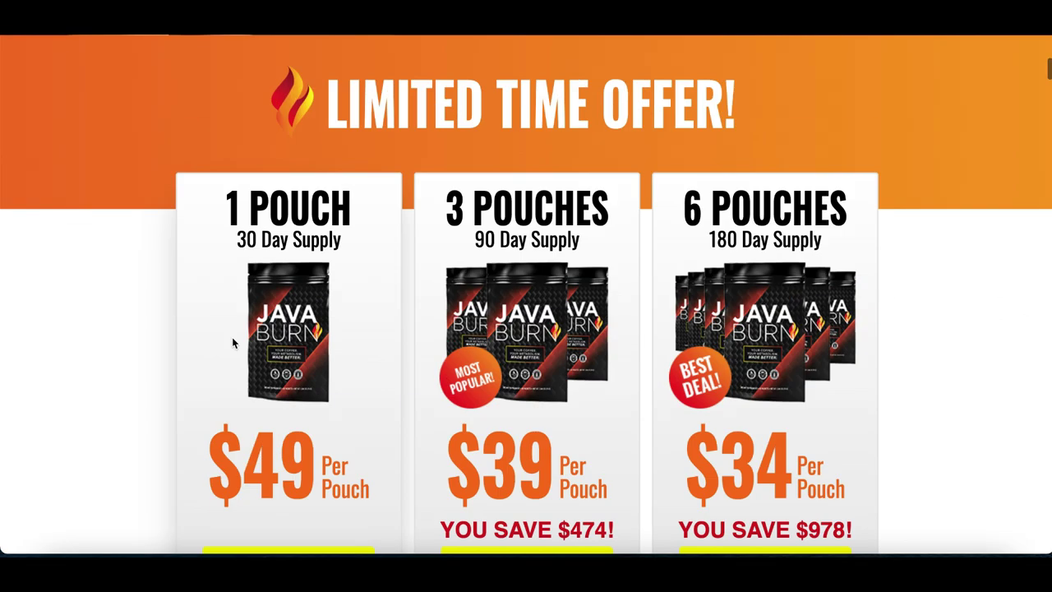
scroll(231, 337, up, 5)
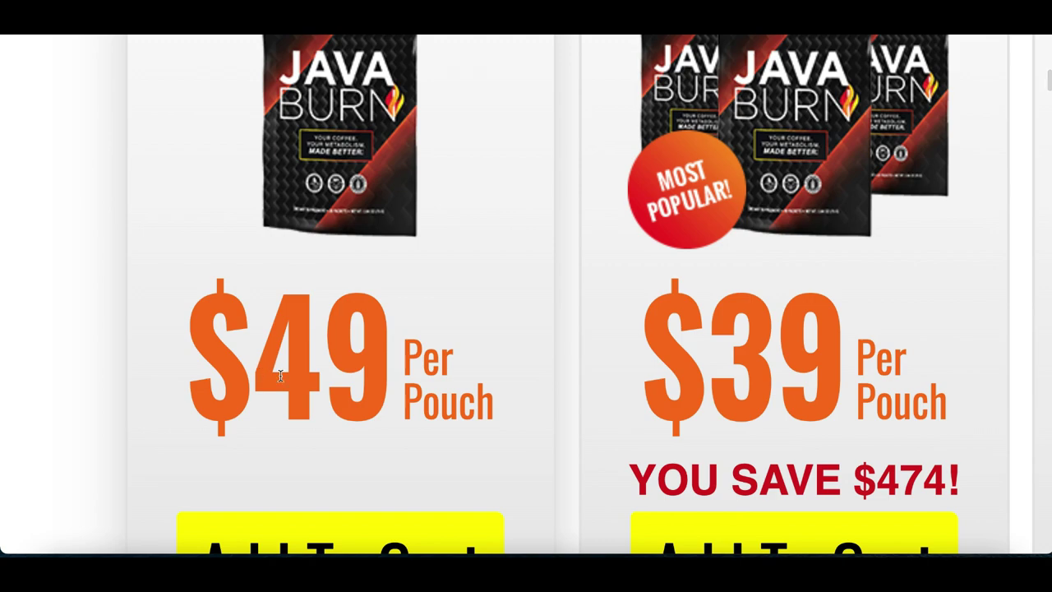
scroll(280, 376, left, 3)
scroll(280, 377, down, 5)
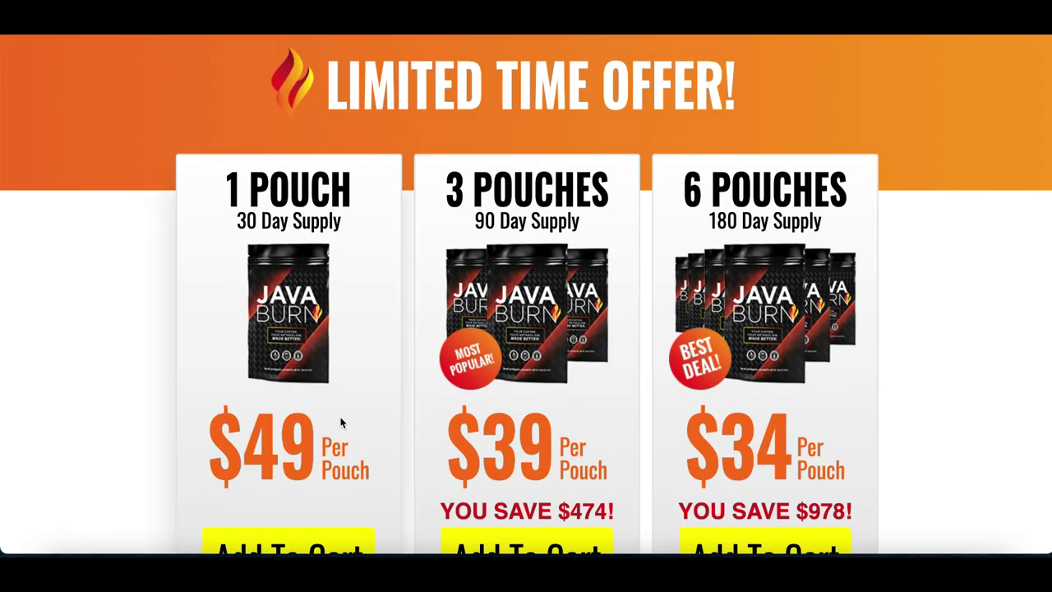
scroll(342, 422, down, 1)
scroll(258, 428, down, 5)
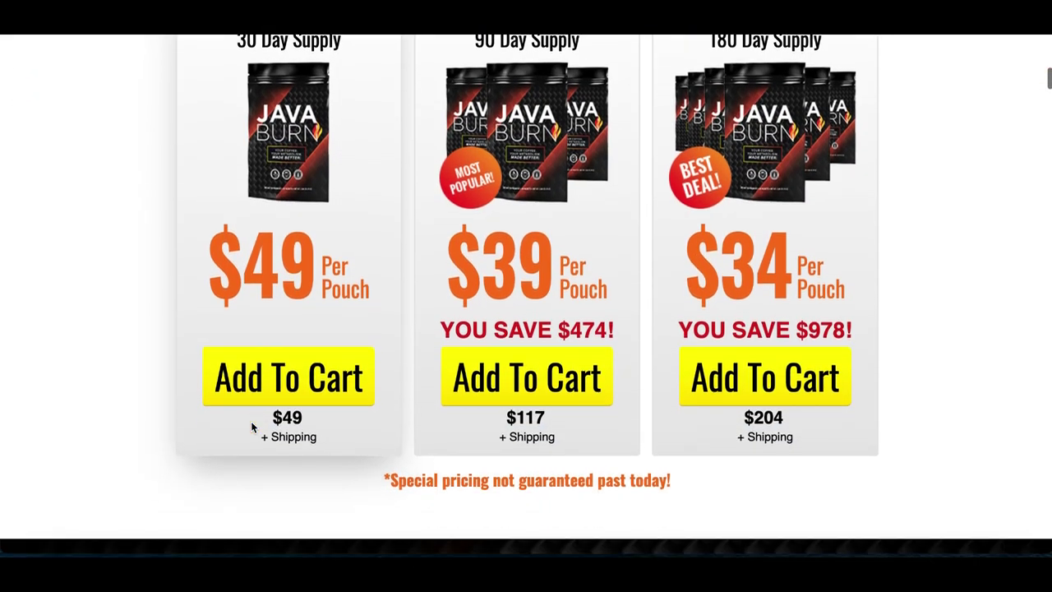
scroll(254, 427, down, 2)
scroll(315, 317, up, 5)
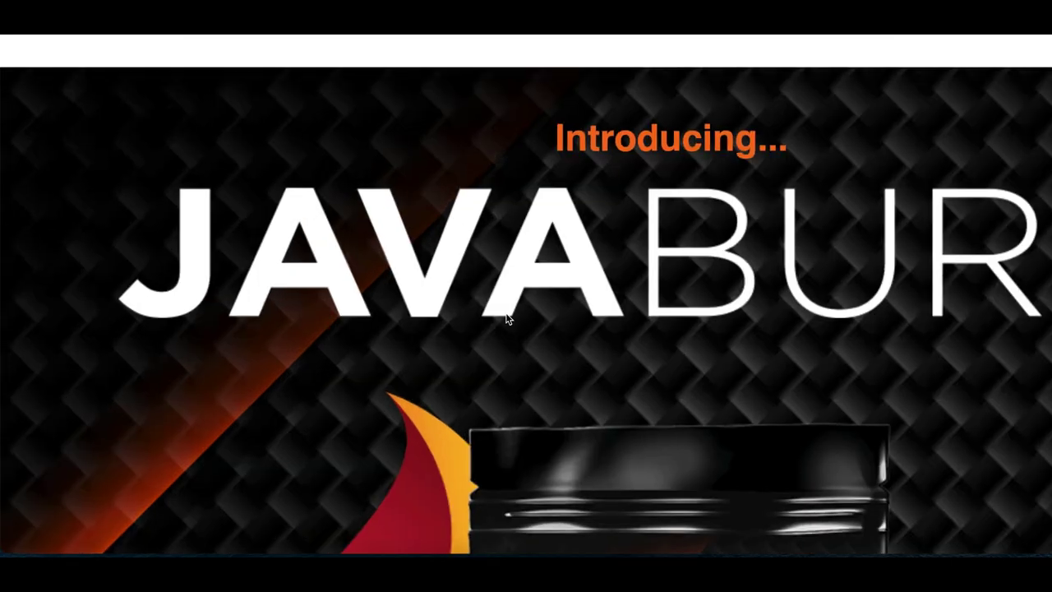
scroll(505, 318, down, 5)
scroll(506, 319, up, 10)
scroll(506, 319, up, 3)
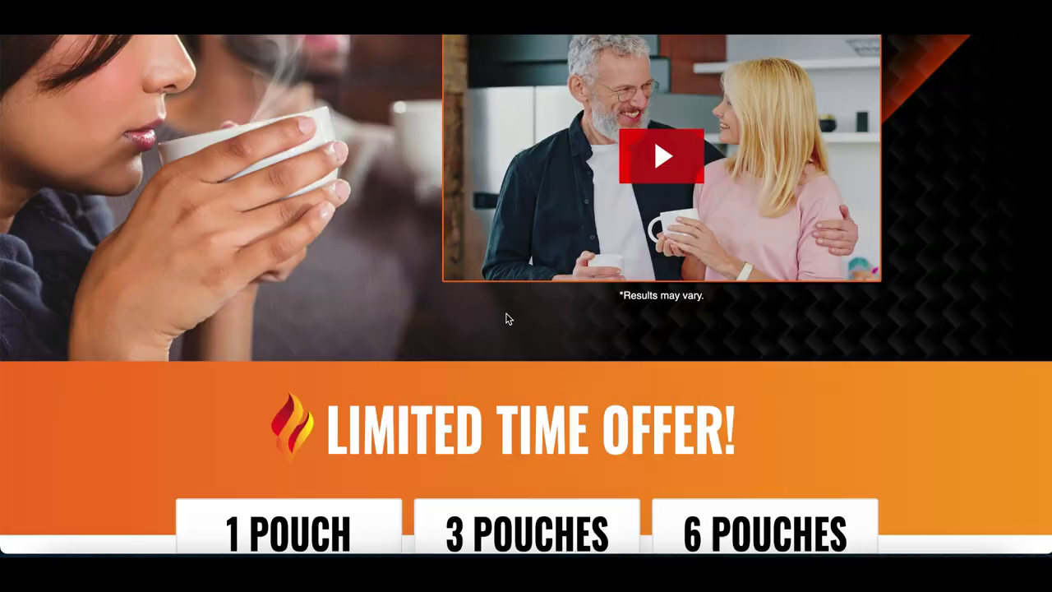
scroll(506, 319, up, 3)
scroll(461, 398, down, 4)
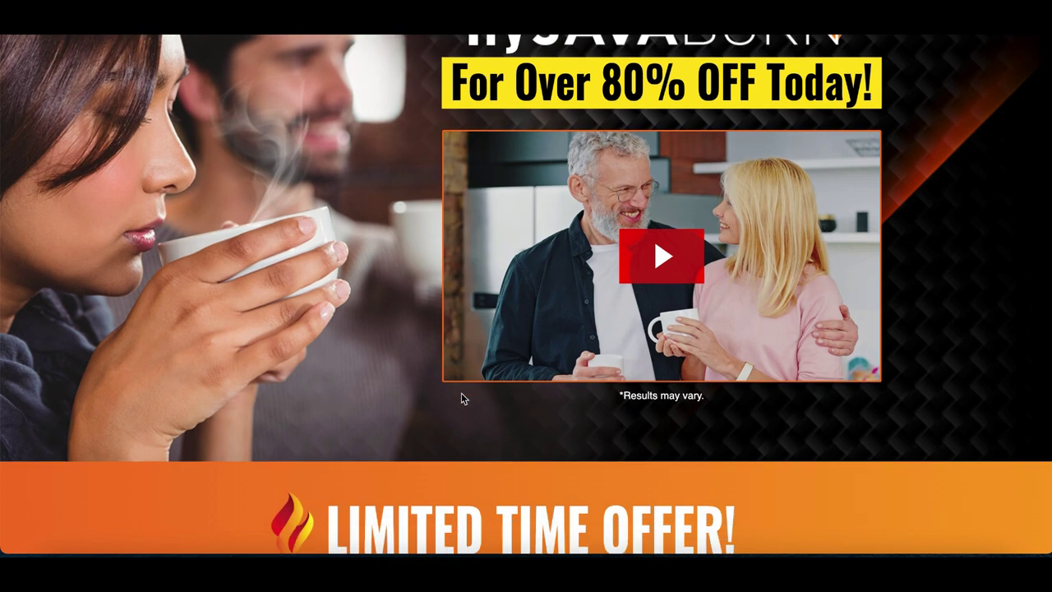
scroll(461, 393, down, 5)
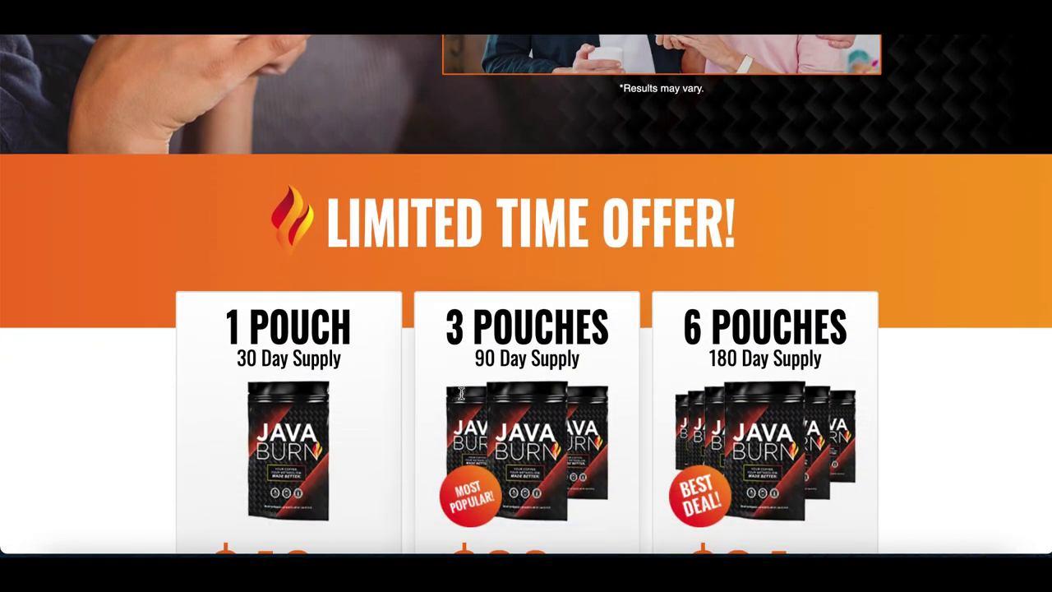
scroll(461, 392, down, 1)
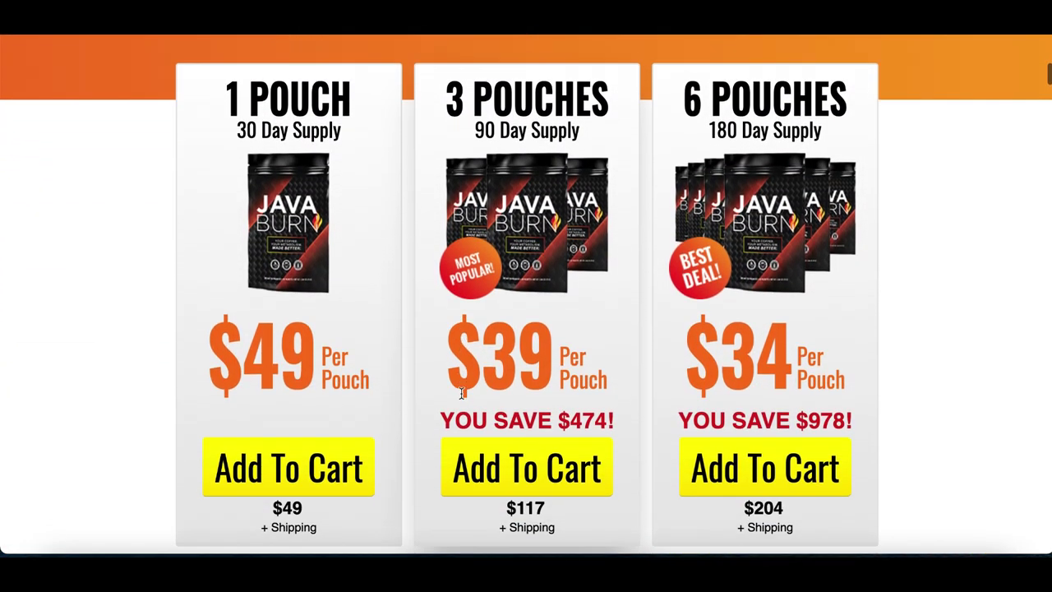
scroll(524, 176, up, 6)
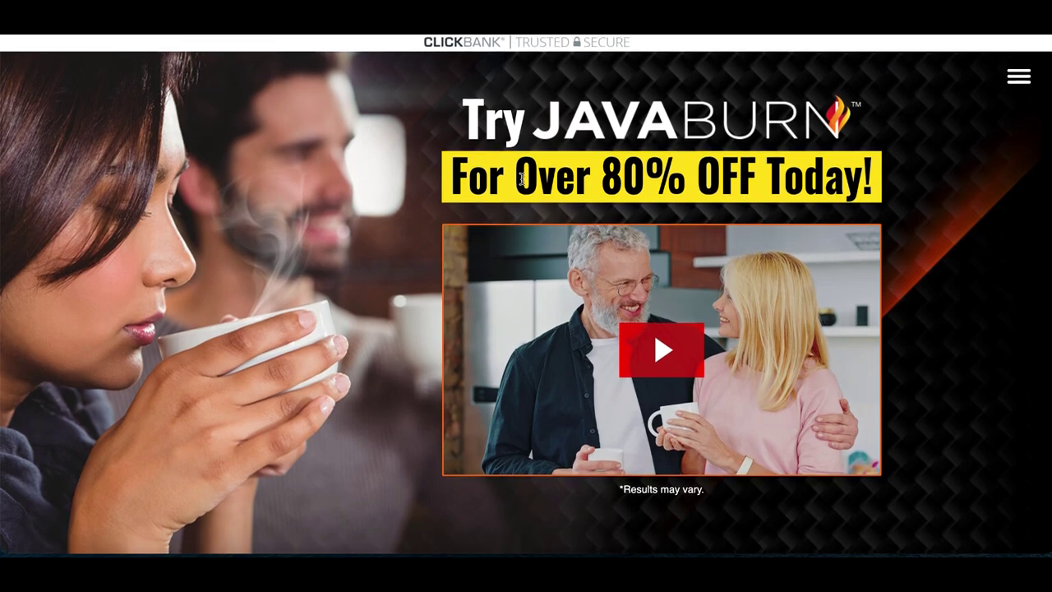
scroll(418, 222, down, 5)
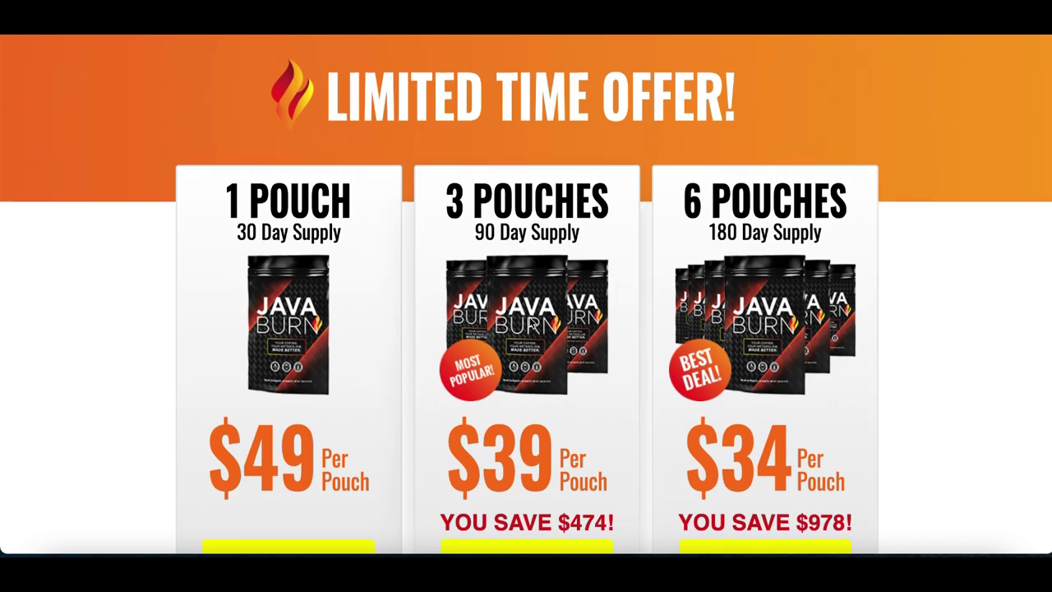
scroll(533, 322, down, 10)
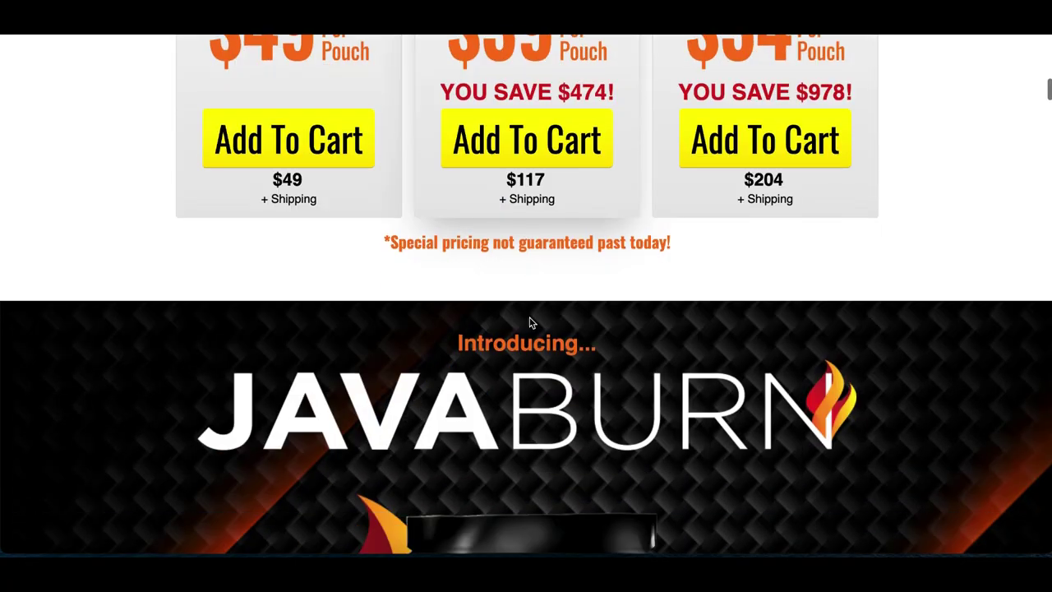
scroll(567, 368, down, 2)
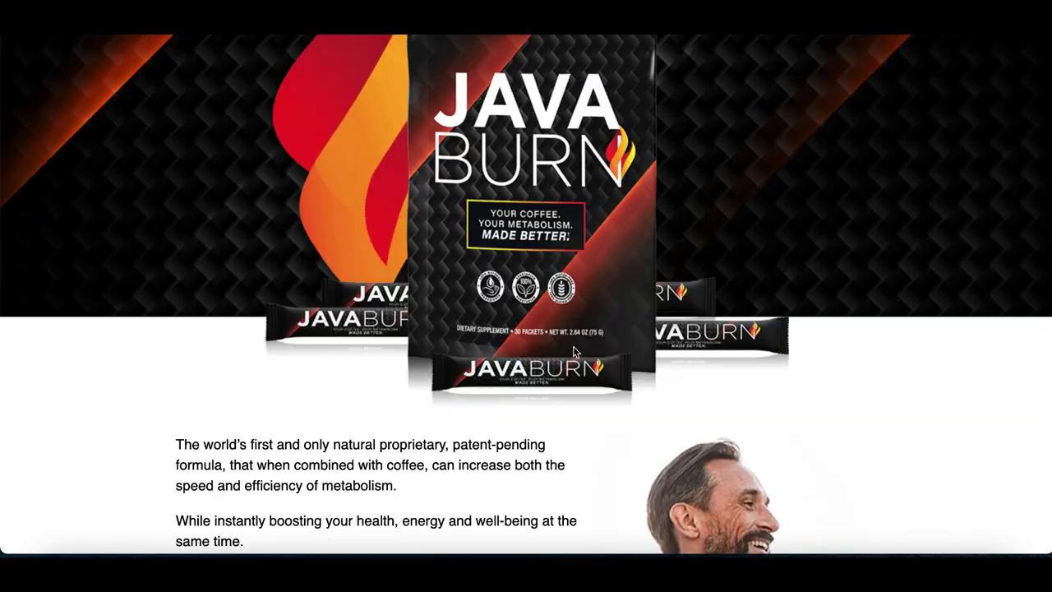
scroll(581, 248, down, 1)
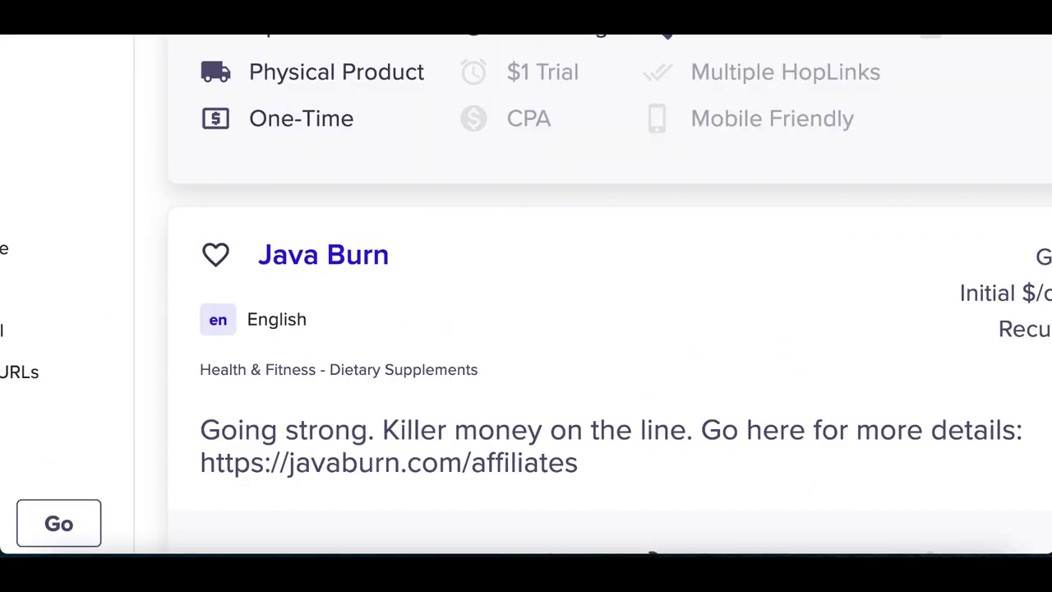
Clear the $122.01 highlight and move to page 2 of the marketplace results
scroll(394, 354, down, 1)
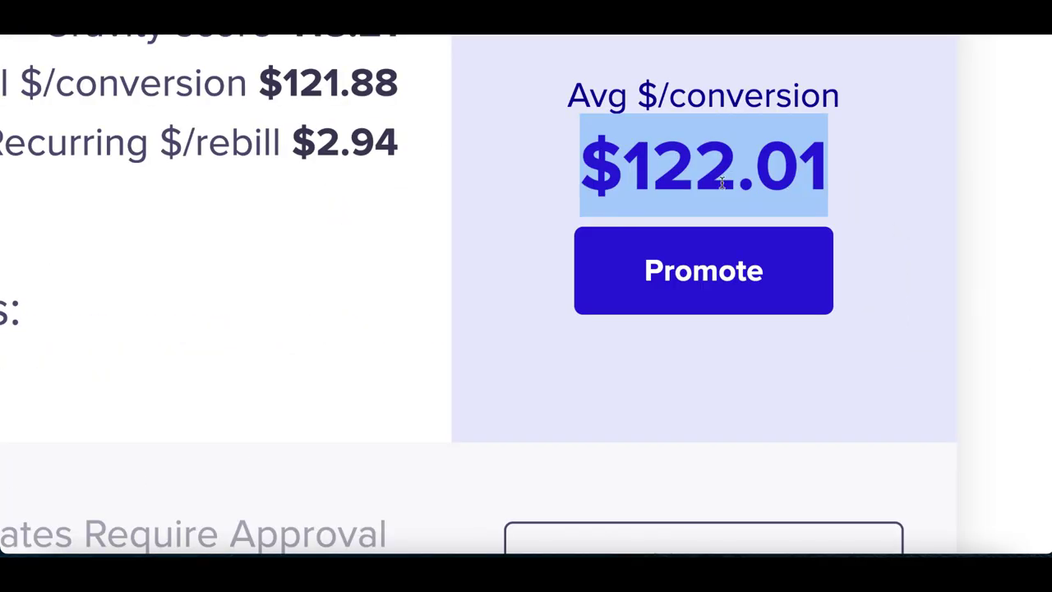
click(937, 294)
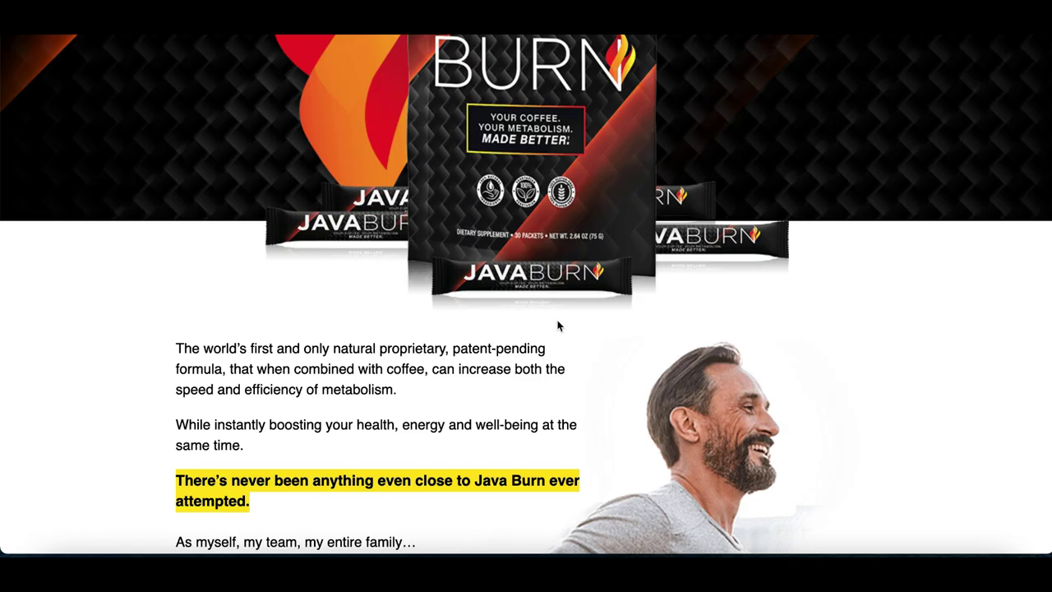
scroll(556, 324, down, 10)
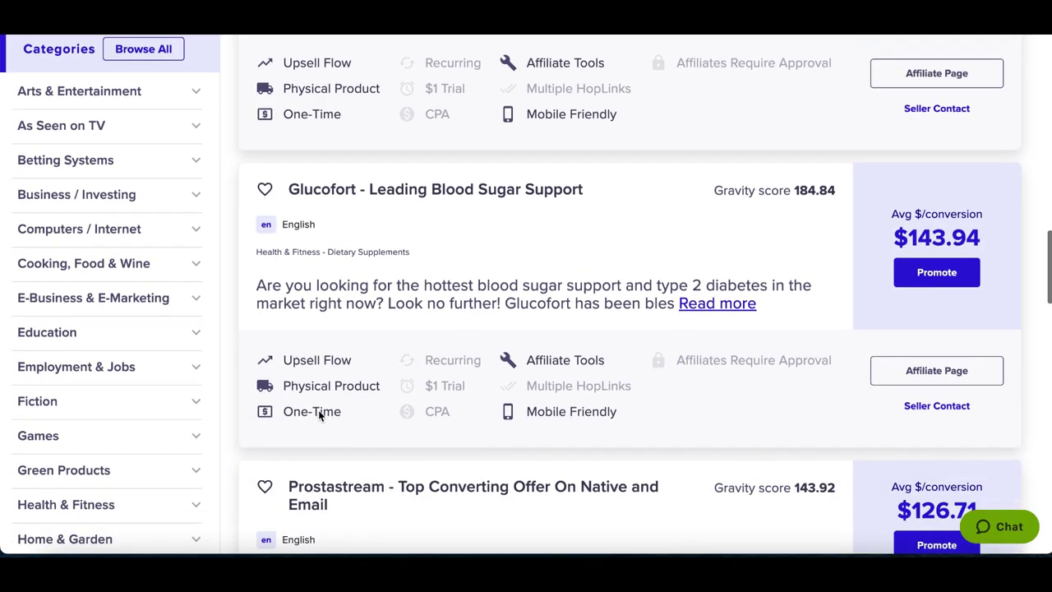
scroll(318, 409, down, 5)
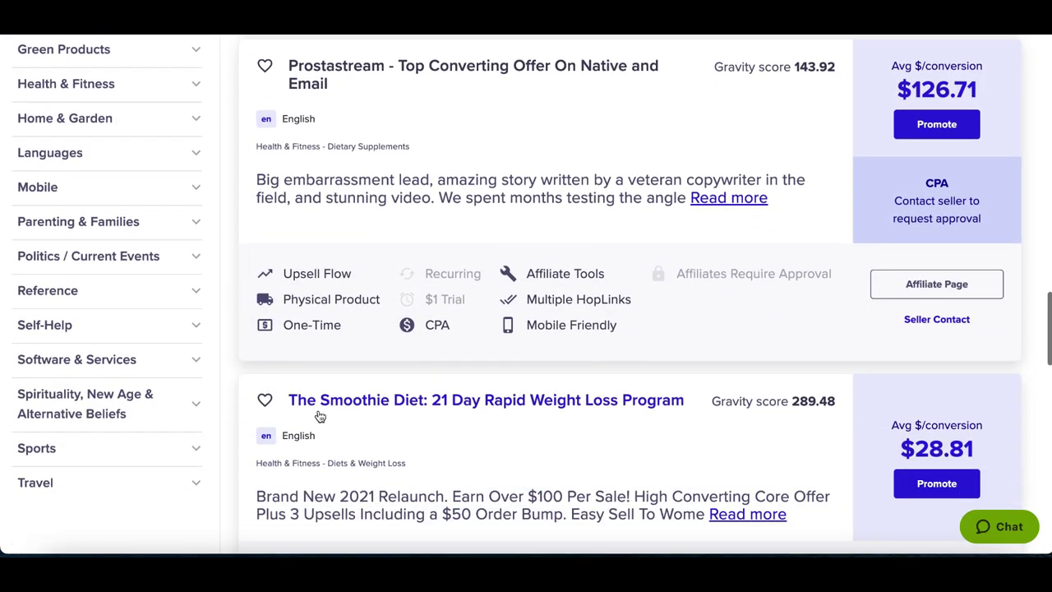
scroll(320, 416, down, 4)
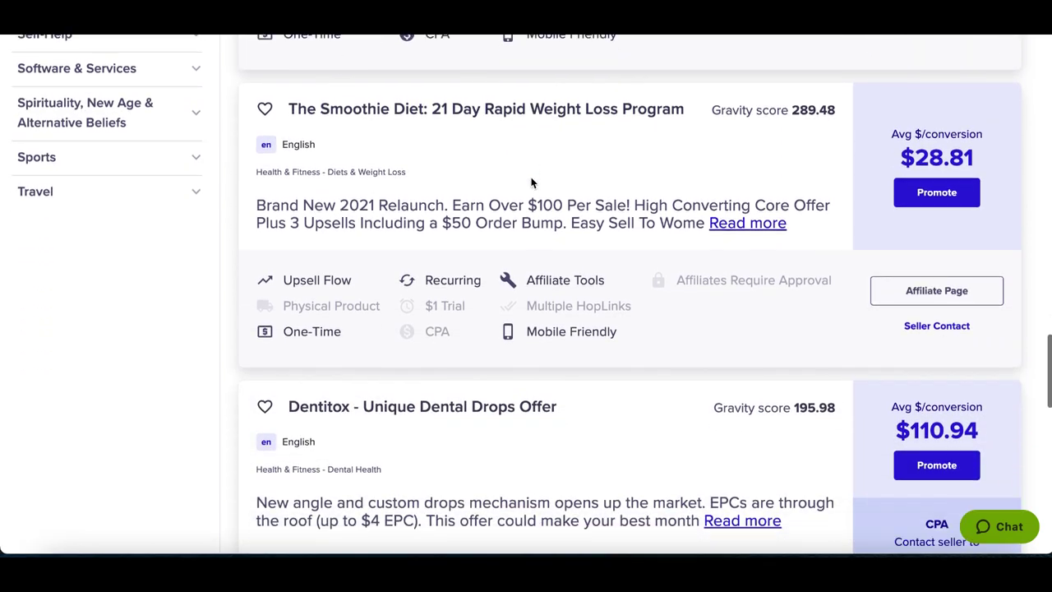
scroll(531, 182, down, 10)
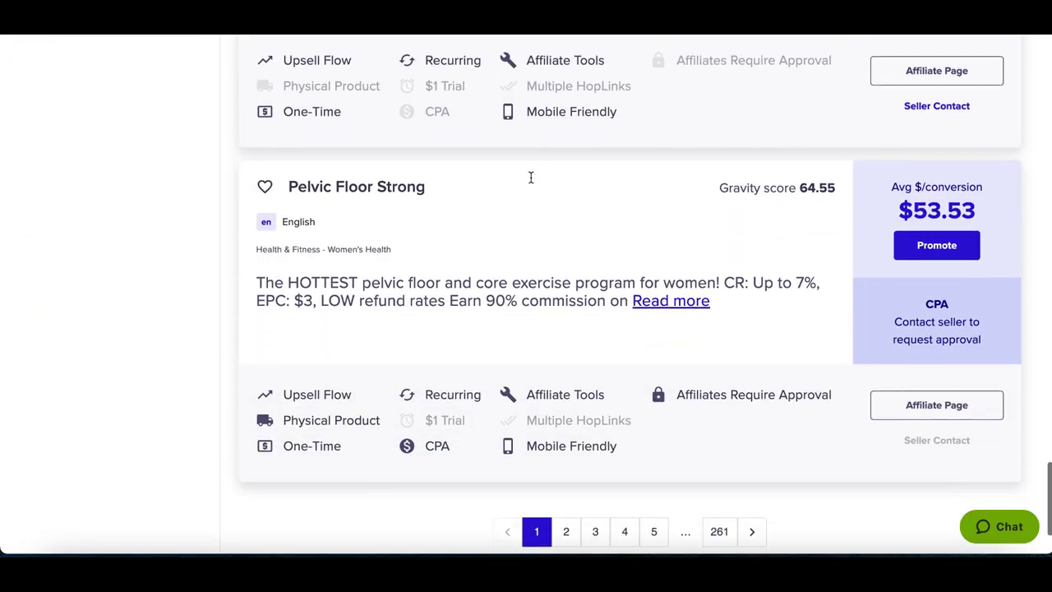
scroll(532, 179, down, 3)
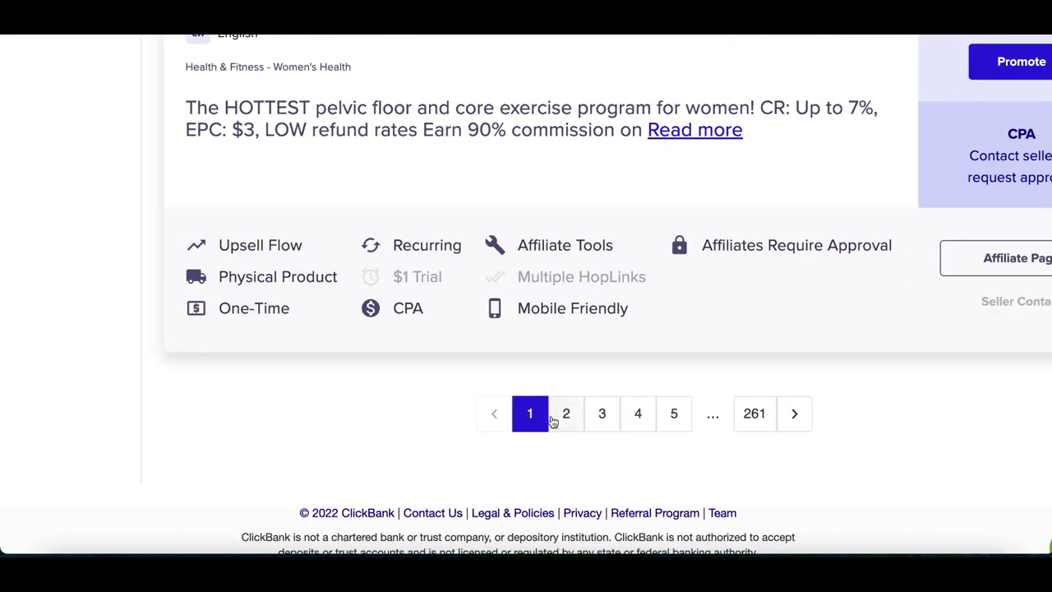
click(567, 414)
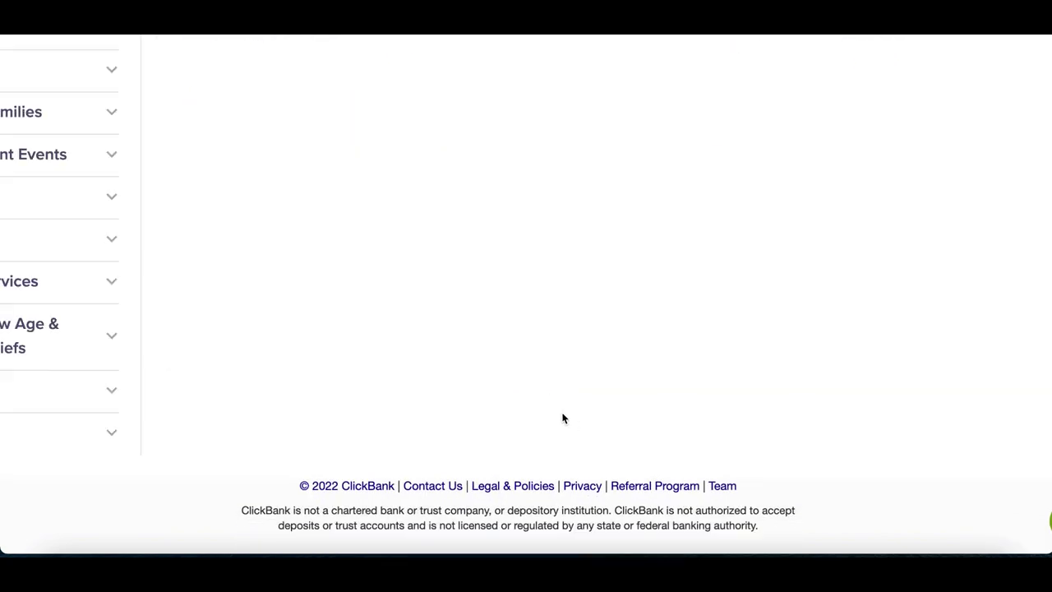
Pick out the social media jobs offer at $36.57 per conversion and open its Affiliate Page
scroll(563, 413, up, 8)
scroll(562, 413, up, 10)
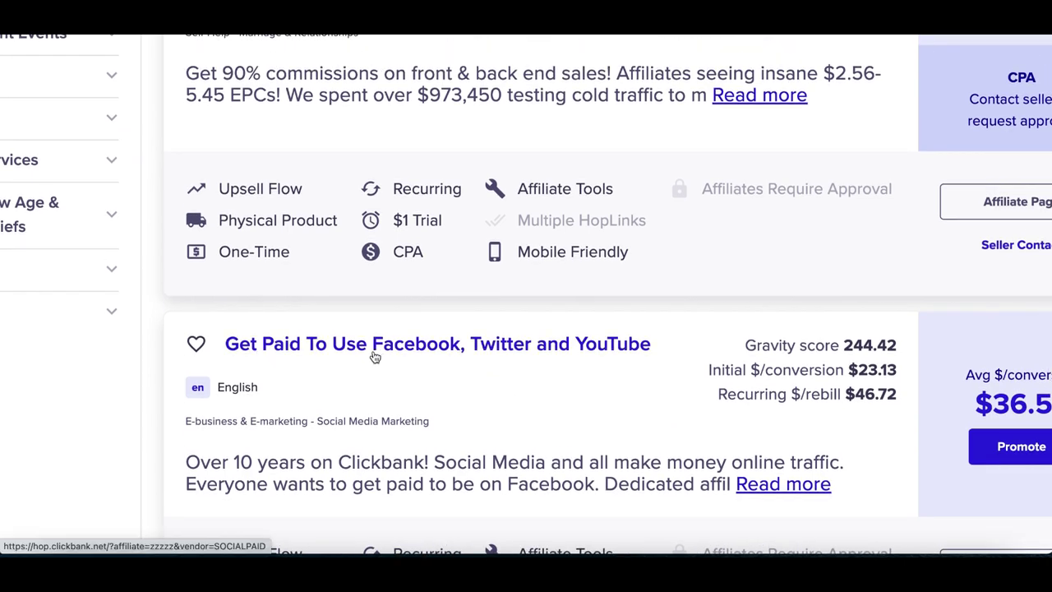
scroll(650, 392, down, 2)
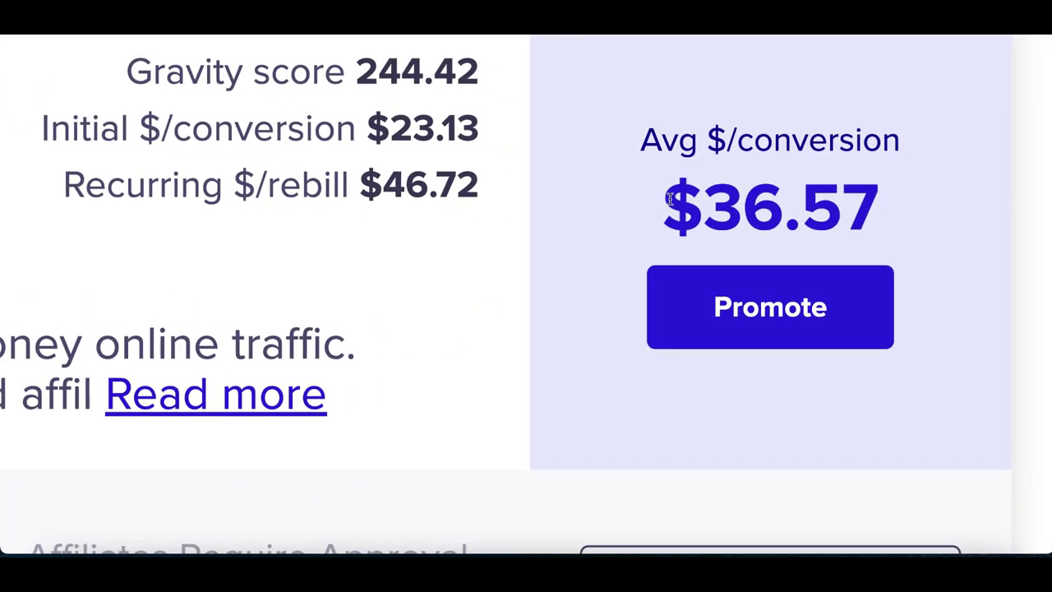
drag(676, 199, 853, 216)
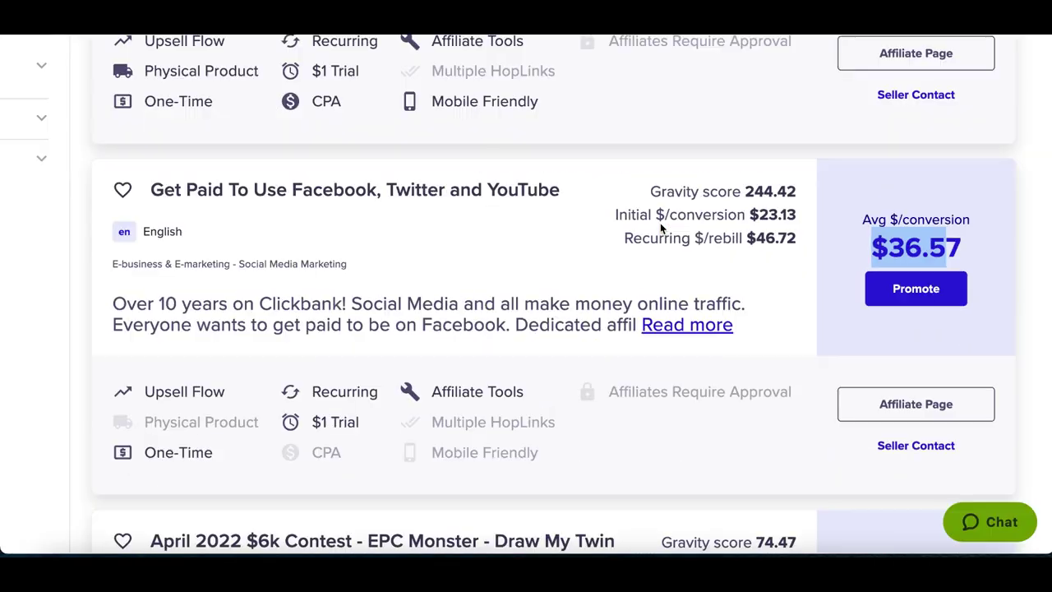
scroll(822, 390, down, 1)
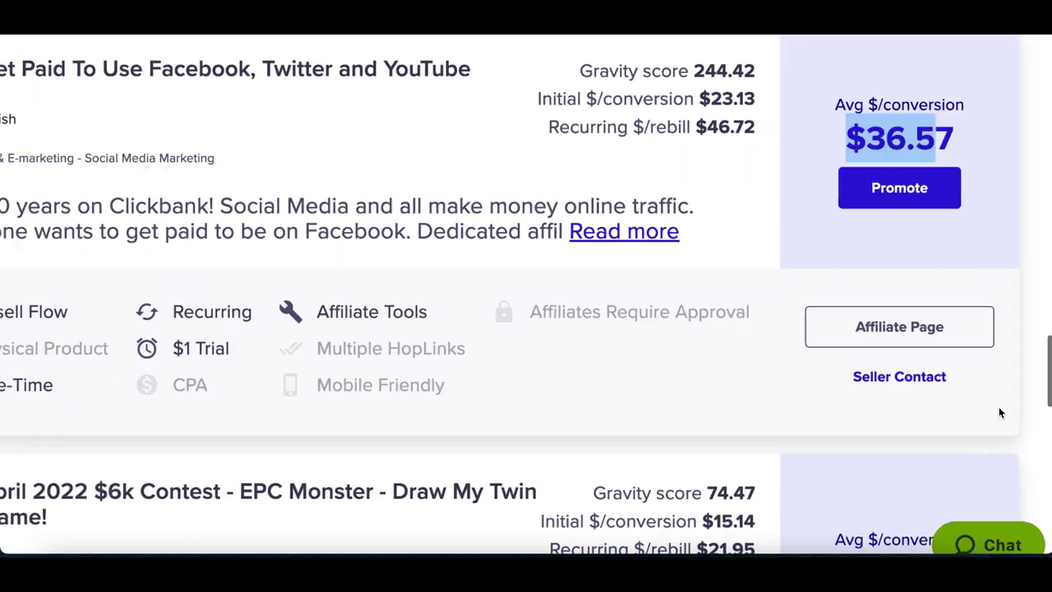
click(874, 280)
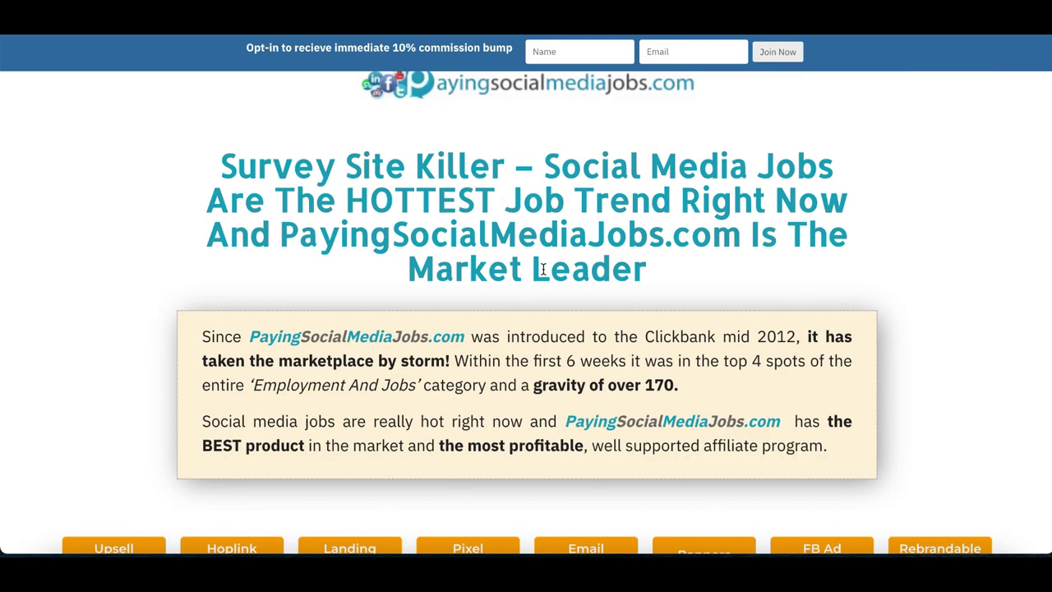
Scroll past the hoplink generator and landing pages down to the High Converting Banners packages
scroll(542, 269, down, 5)
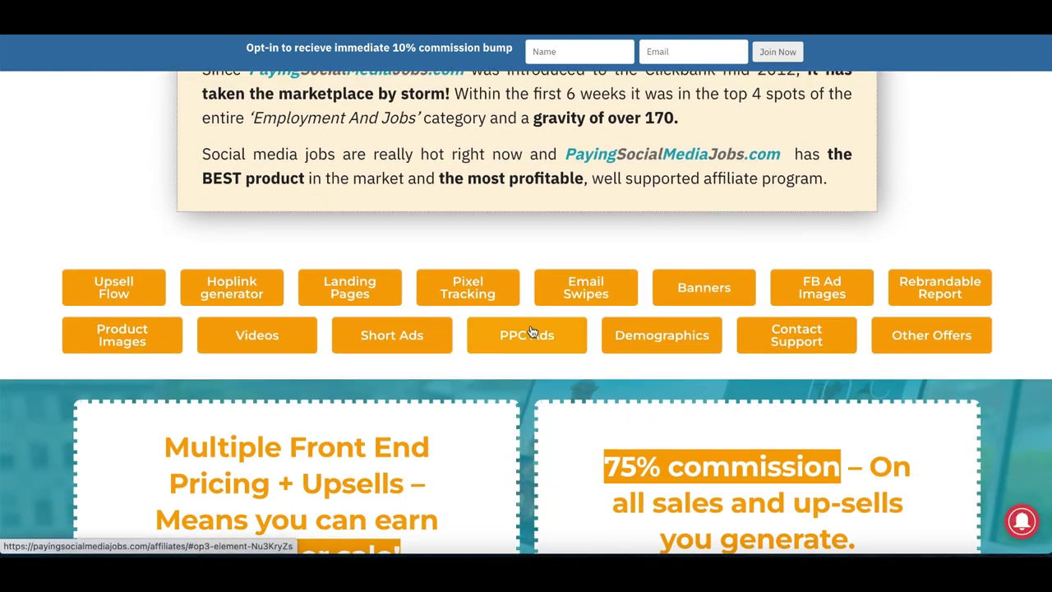
scroll(536, 333, down, 2)
scroll(531, 331, down, 5)
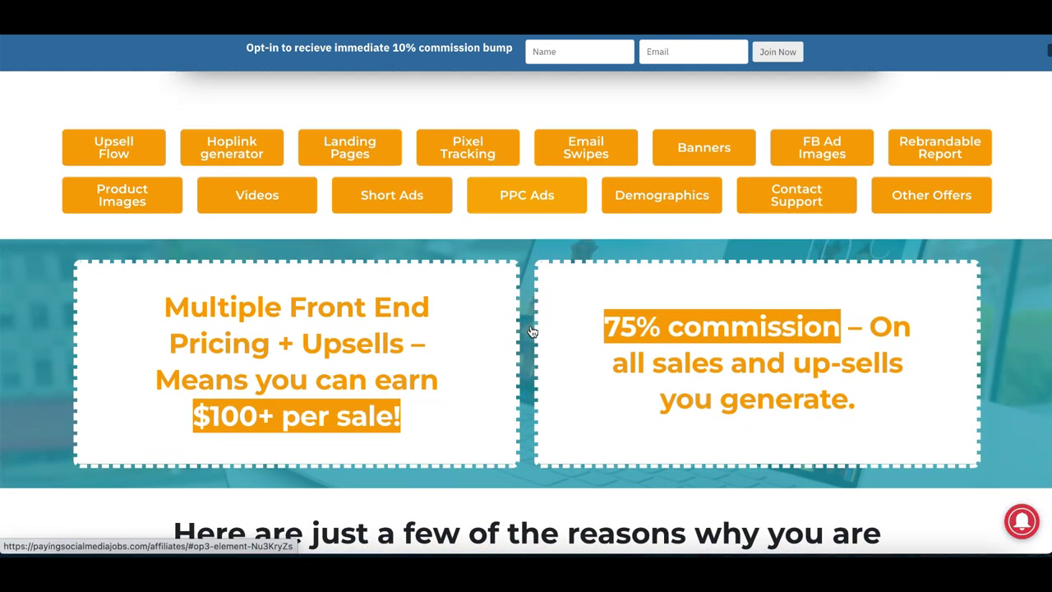
scroll(530, 326, down, 10)
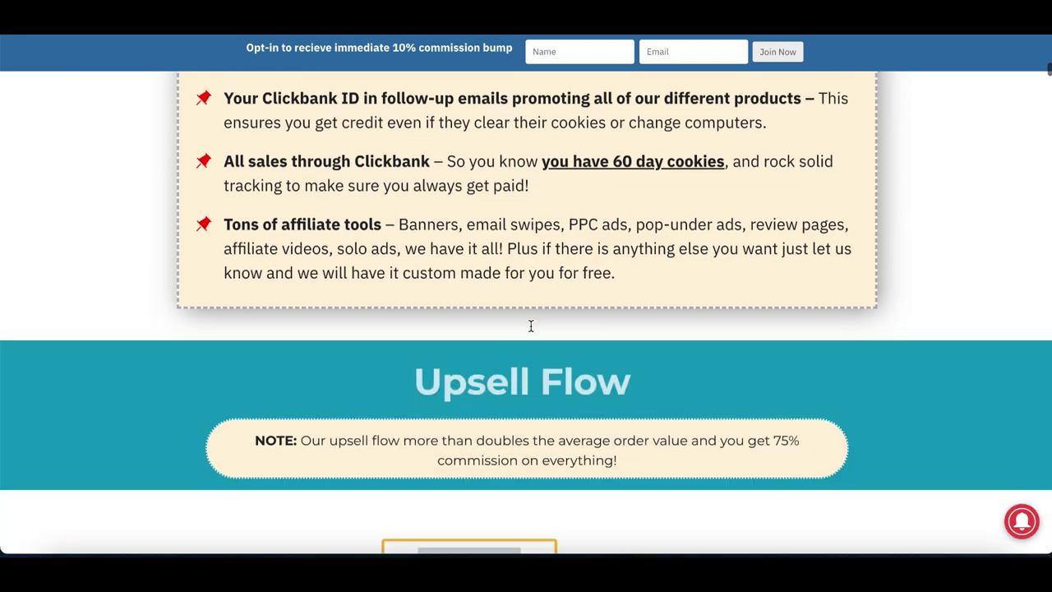
scroll(531, 331, down, 15)
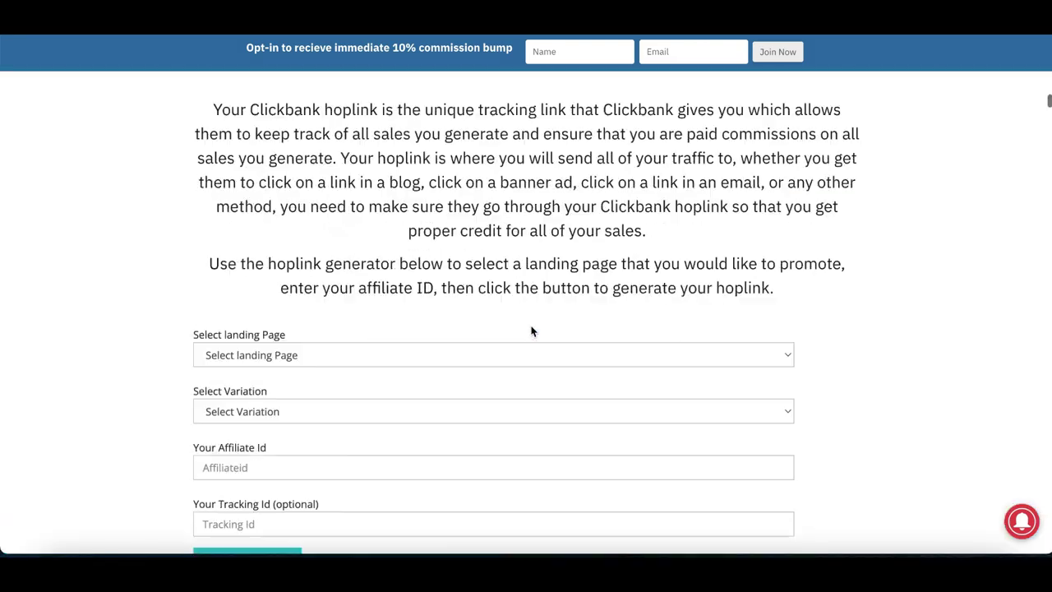
scroll(530, 325, down, 20)
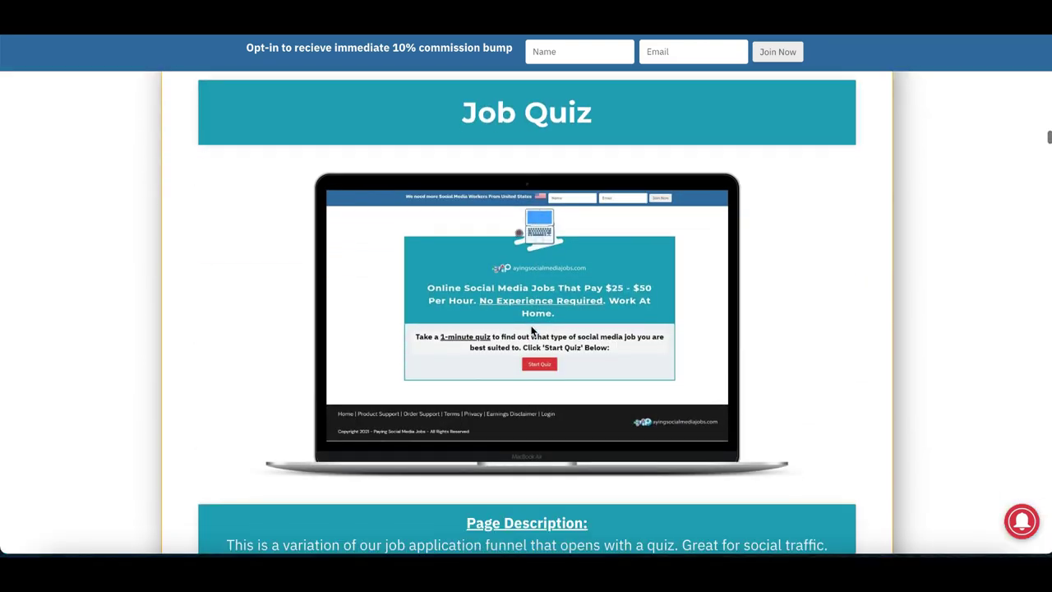
scroll(531, 331, down, 20)
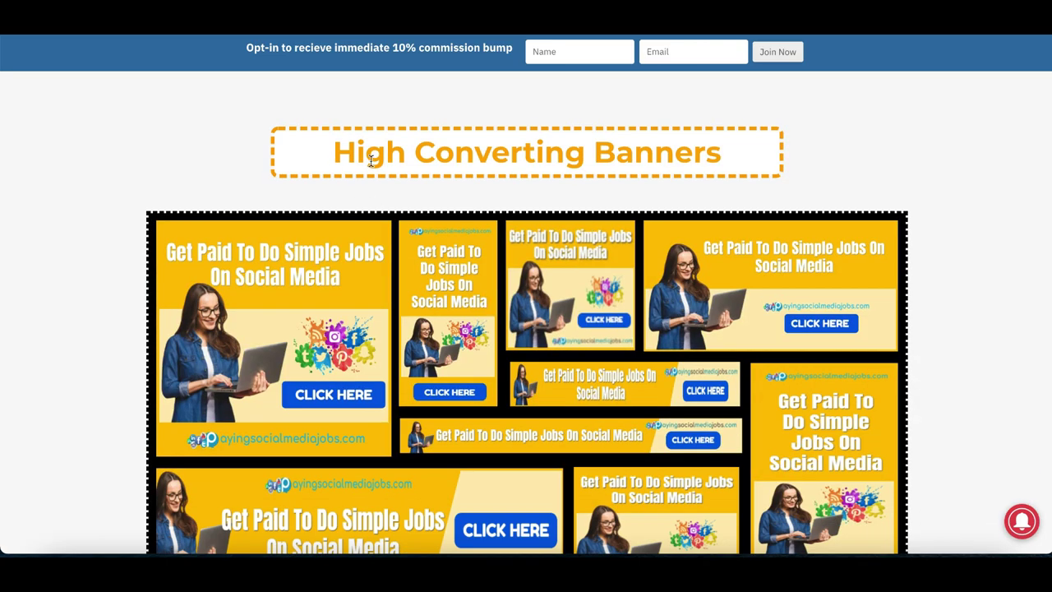
scroll(671, 180, down, 5)
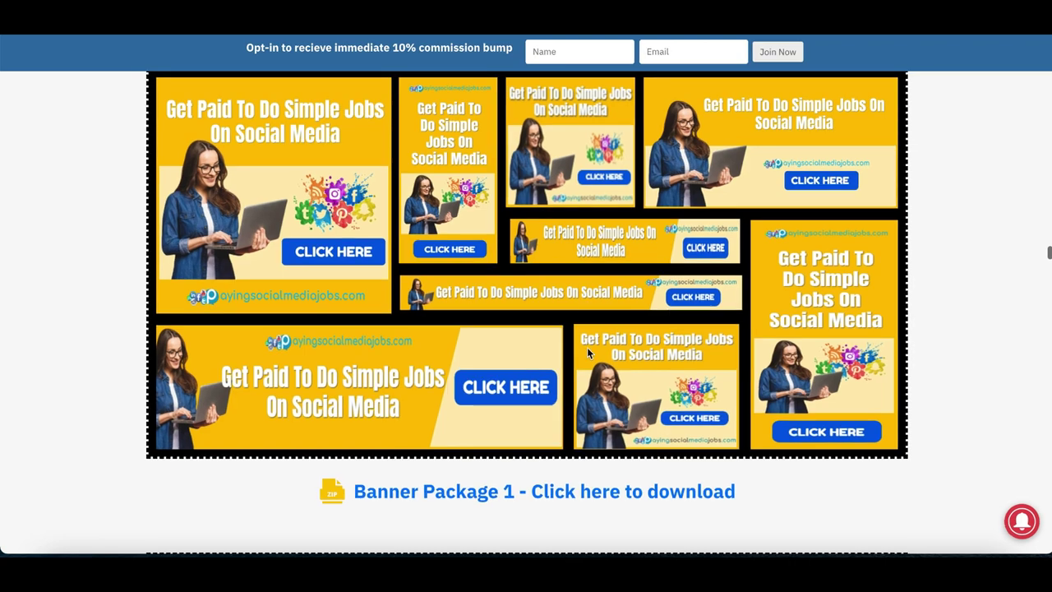
scroll(640, 467, down, 6)
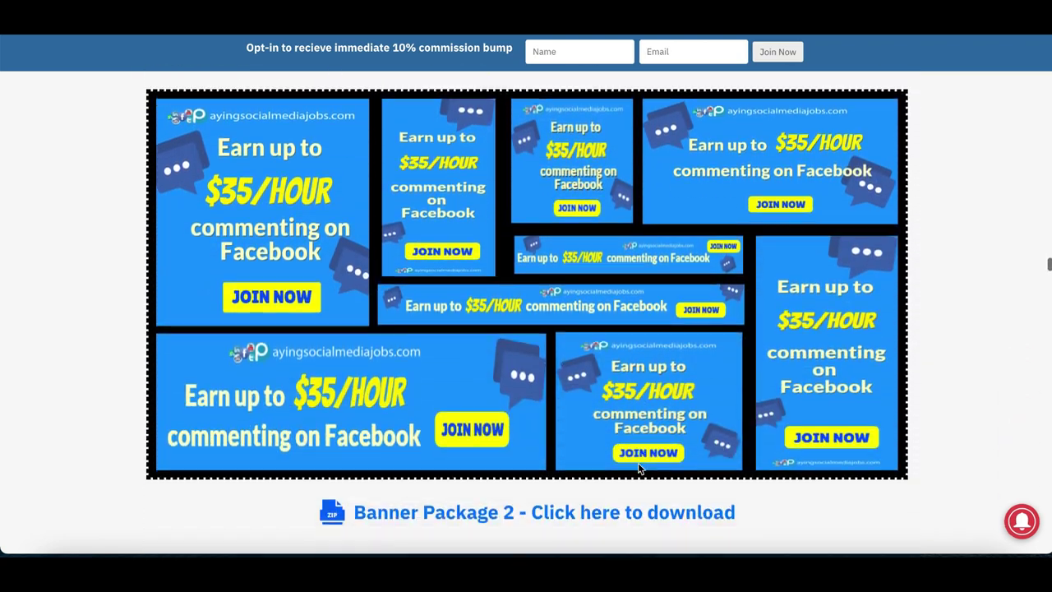
scroll(640, 466, down, 3)
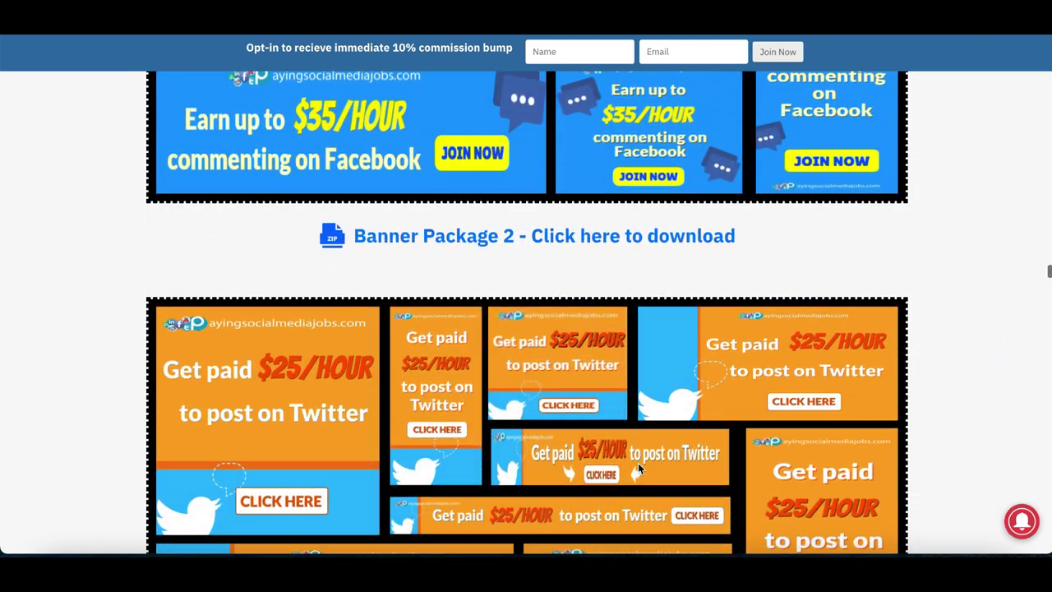
scroll(637, 462, up, 6)
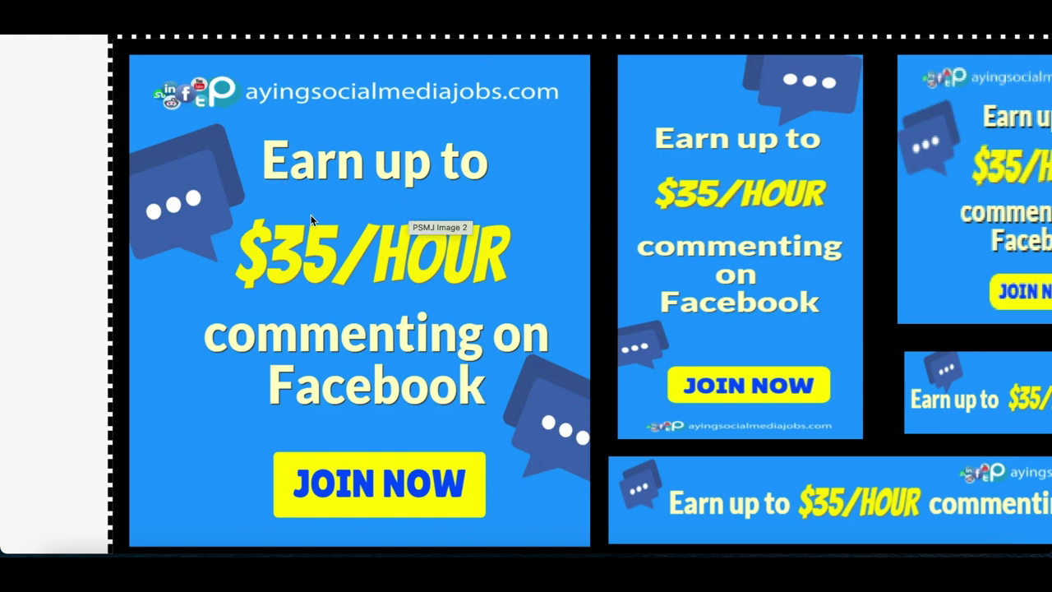
scroll(327, 268, down, 1)
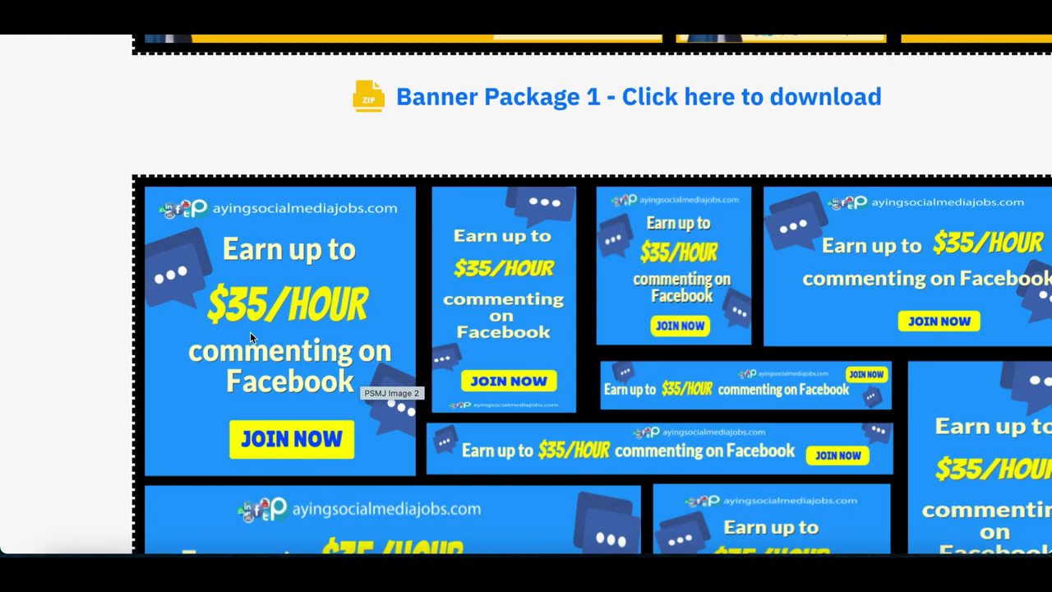
scroll(743, 408, down, 4)
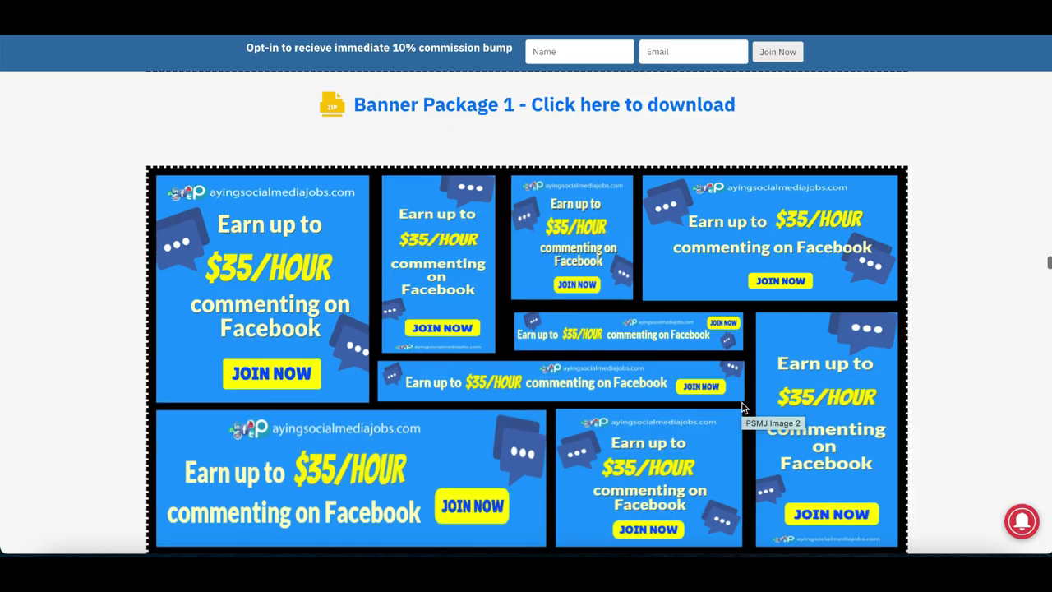
scroll(673, 374, down, 2)
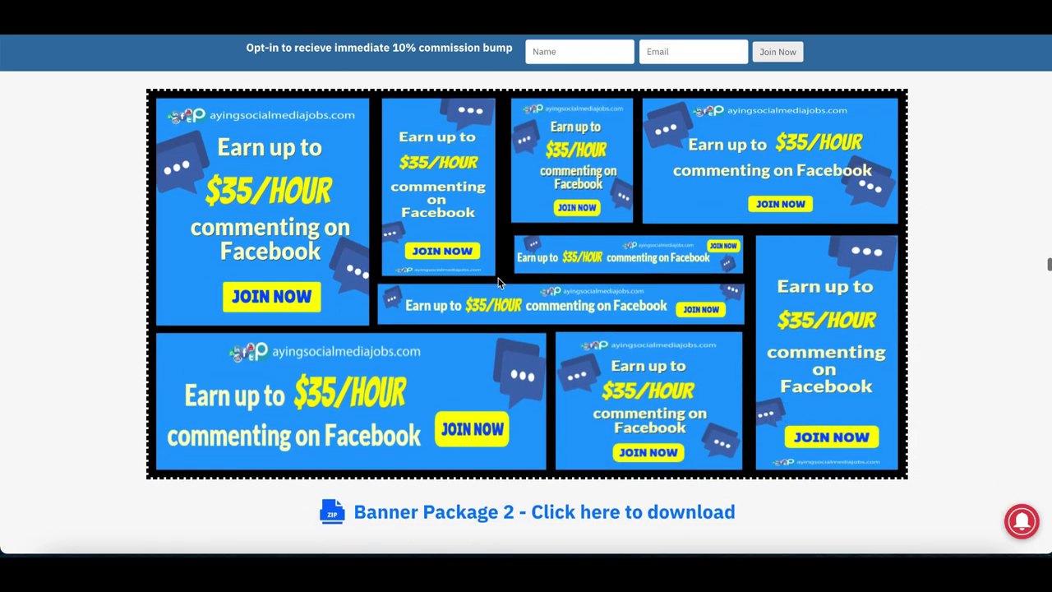
scroll(645, 354, down, 10)
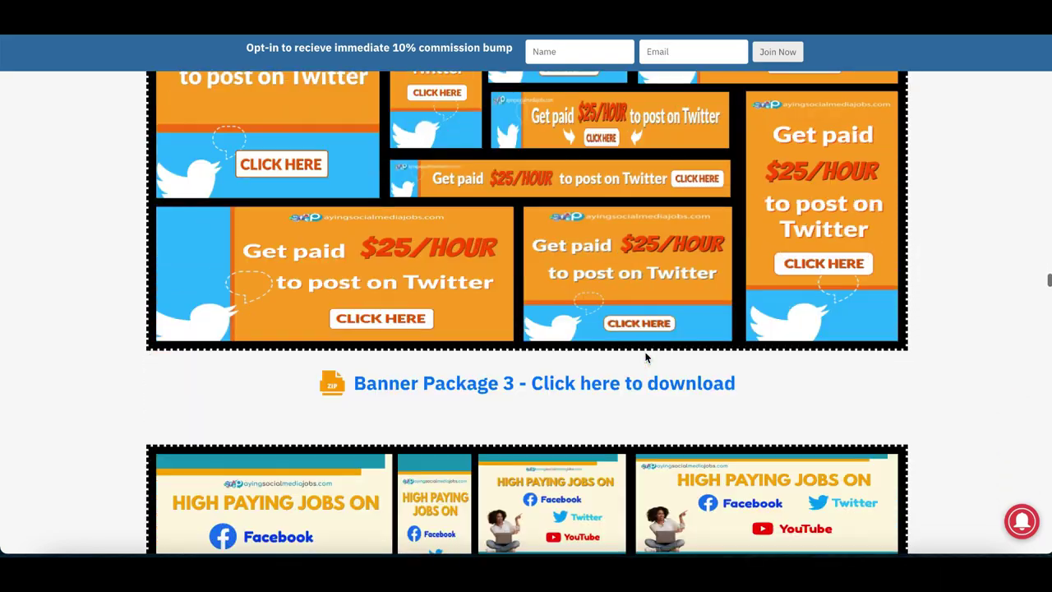
scroll(646, 358, down, 15)
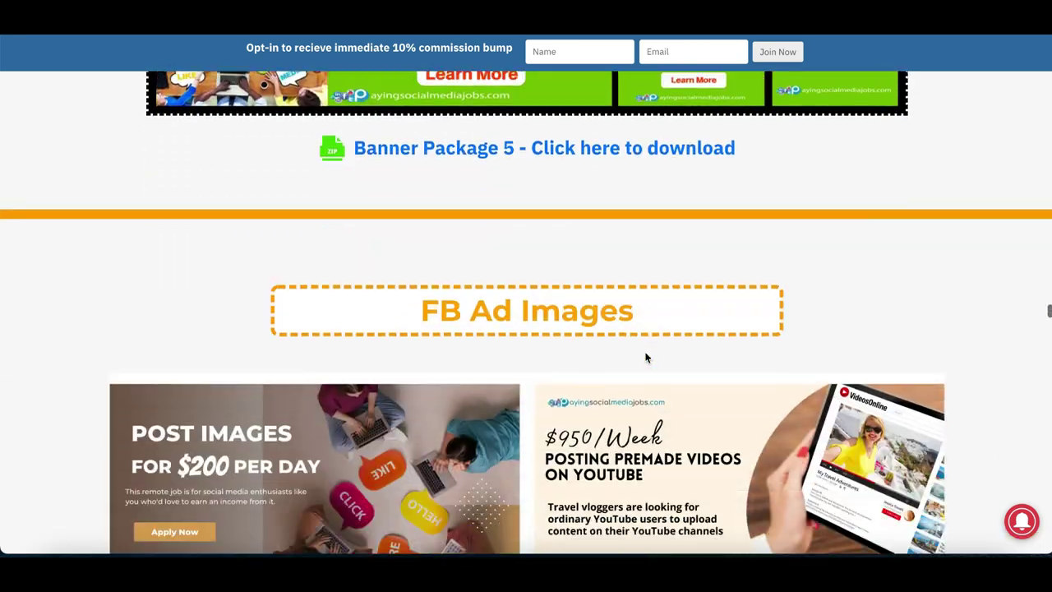
Download the $175/day TikTok ad from the FB Ad Images section with Save Image As
scroll(645, 357, down, 2)
drag(500, 226, 621, 226)
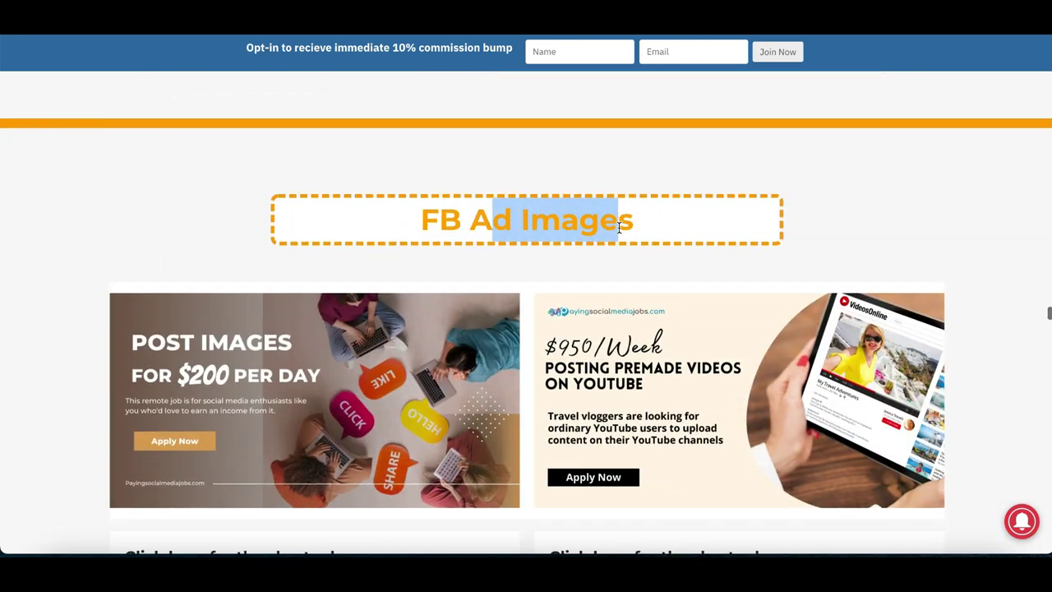
scroll(618, 233, down, 7)
scroll(620, 233, down, 5)
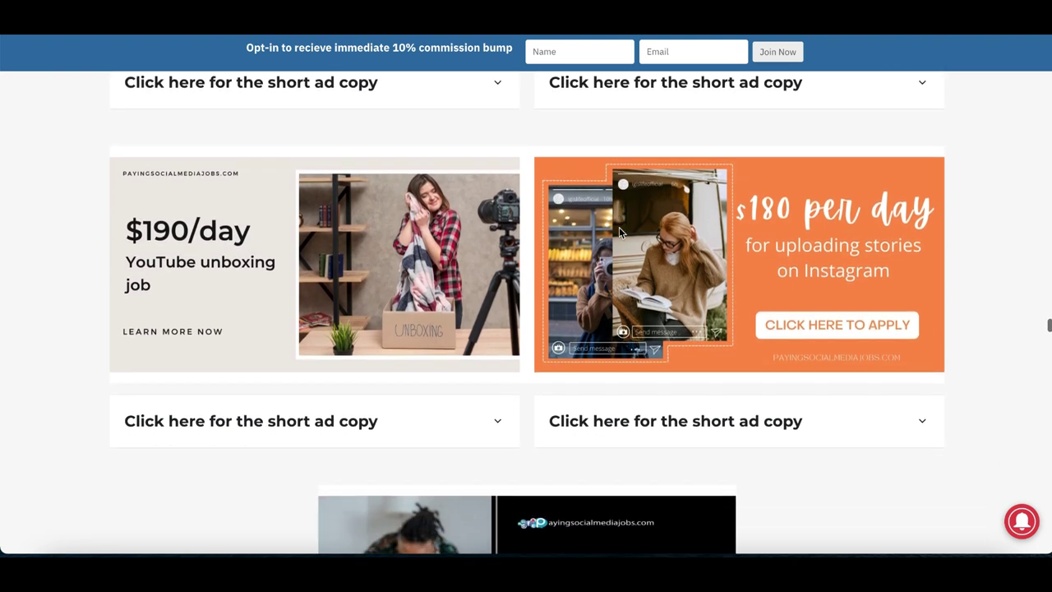
scroll(620, 234, down, 2)
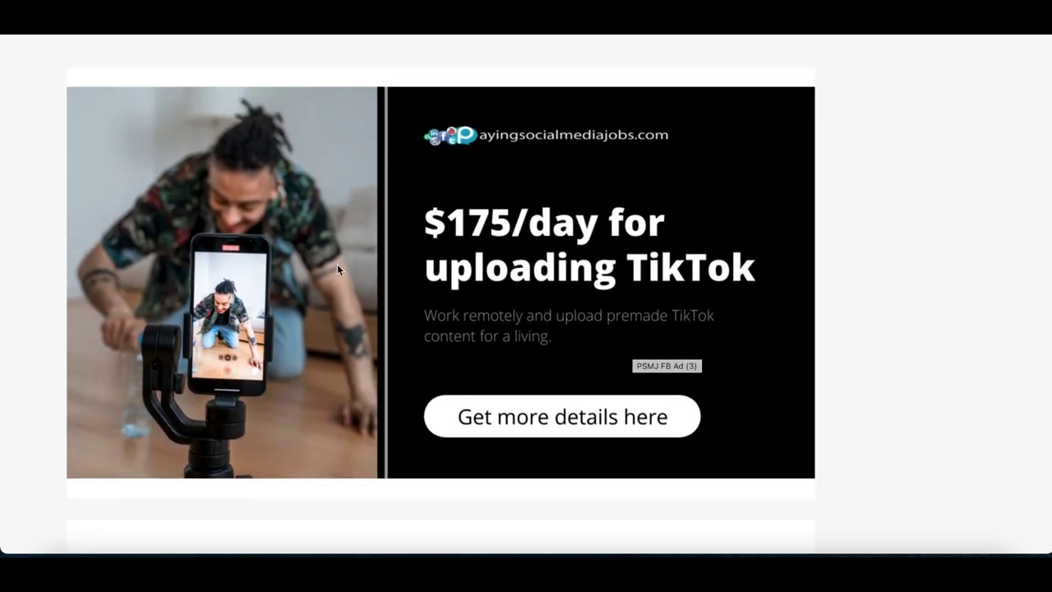
right_click(491, 248)
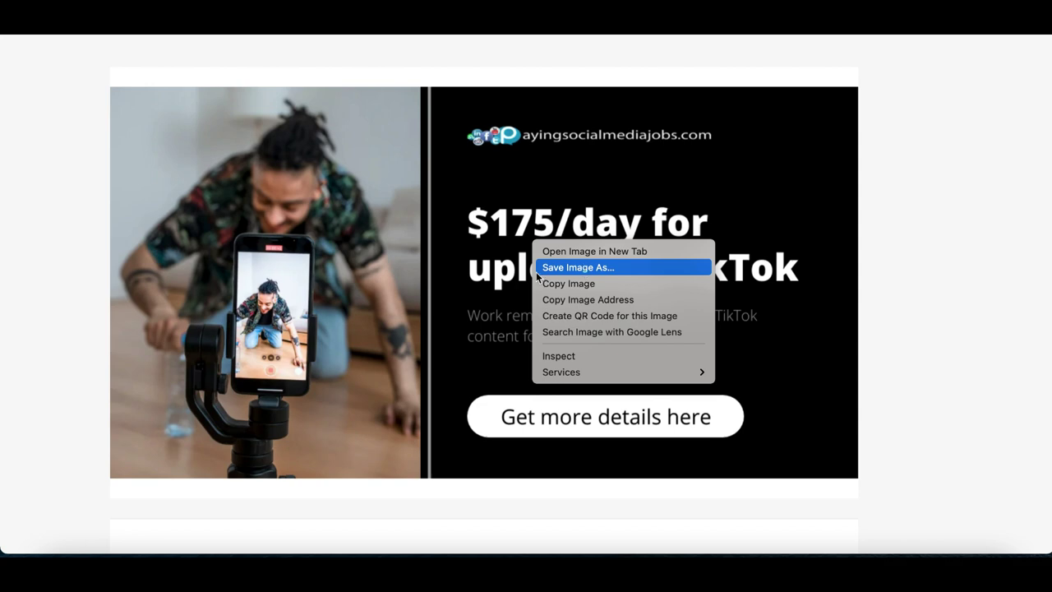
click(580, 268)
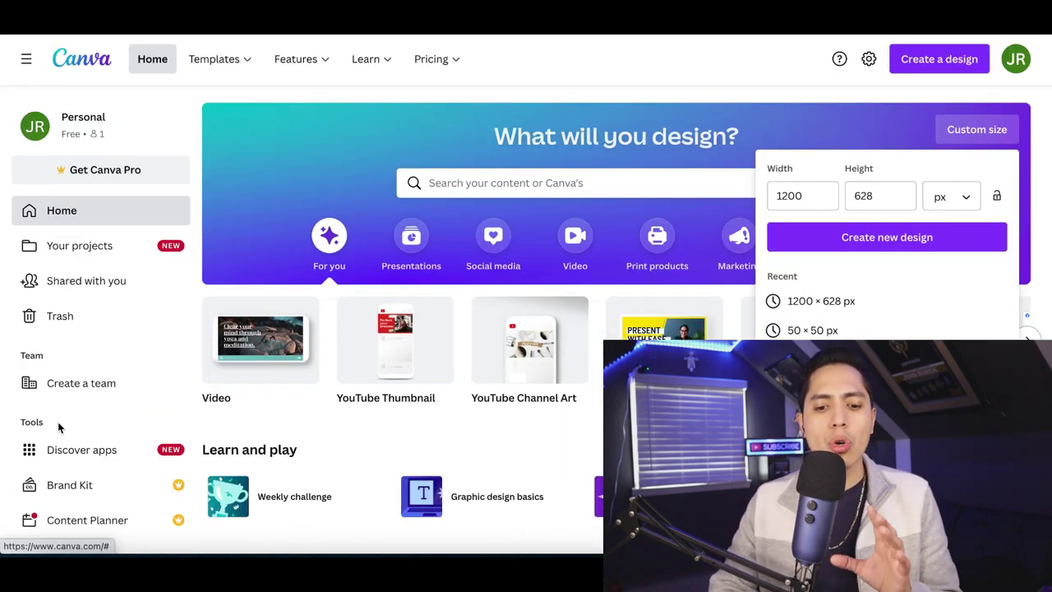
Confirm PSMJ-FB-Ad-3.webp is among the computer's recently saved files
click(64, 567)
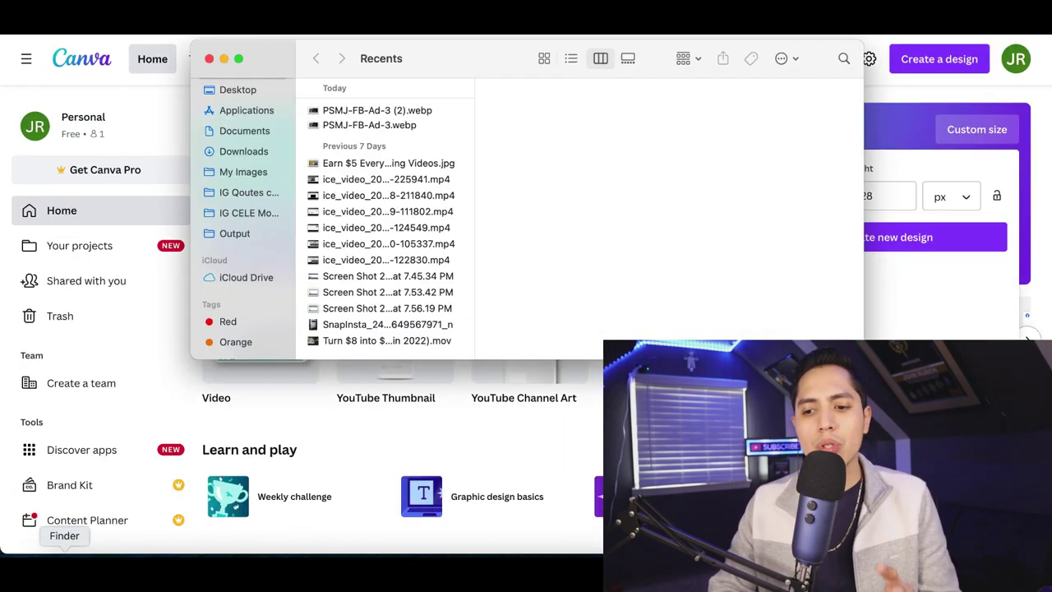
click(366, 132)
scroll(636, 265, down, 3)
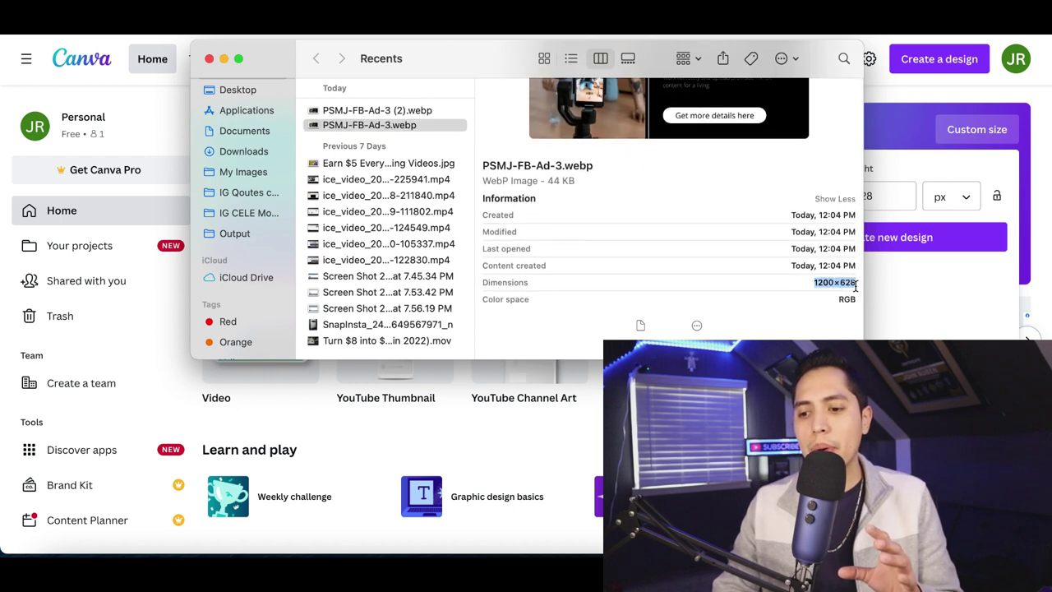
click(916, 306)
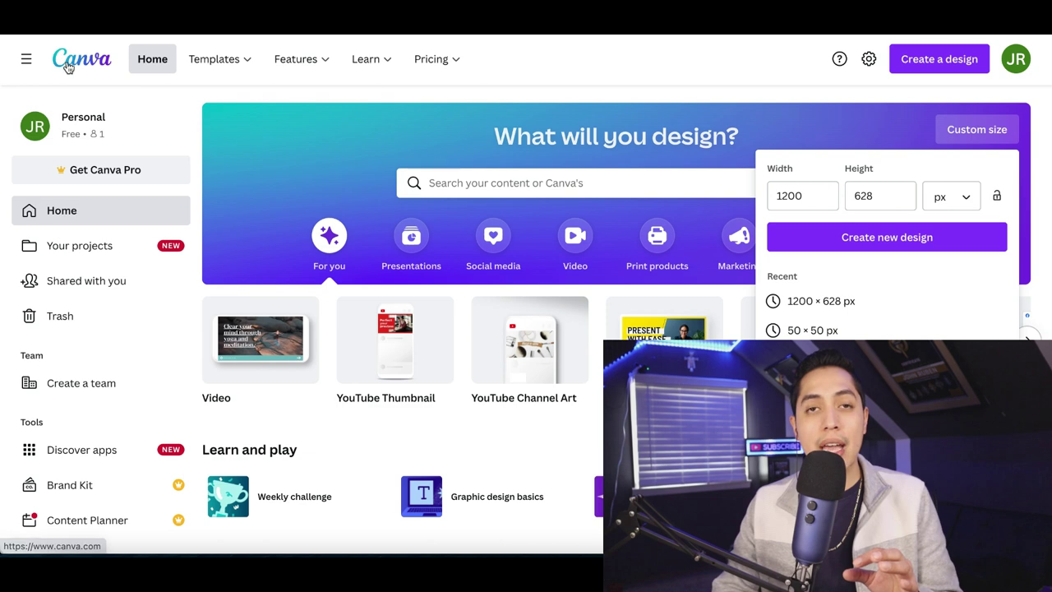
Create a blank Canva design with a custom size of 1200 × 628 px
click(967, 137)
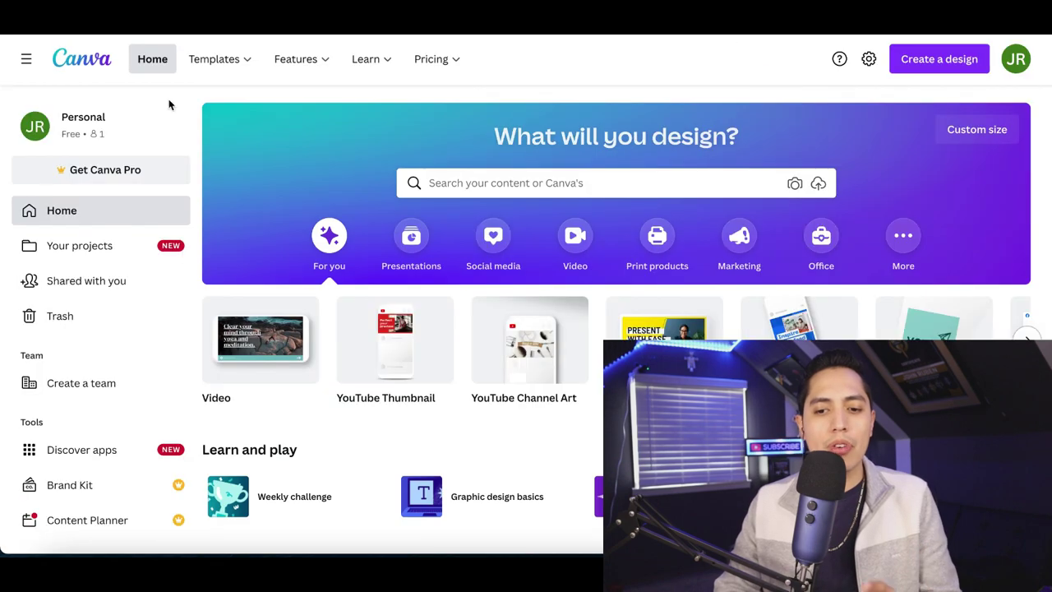
scroll(187, 270, down, 1)
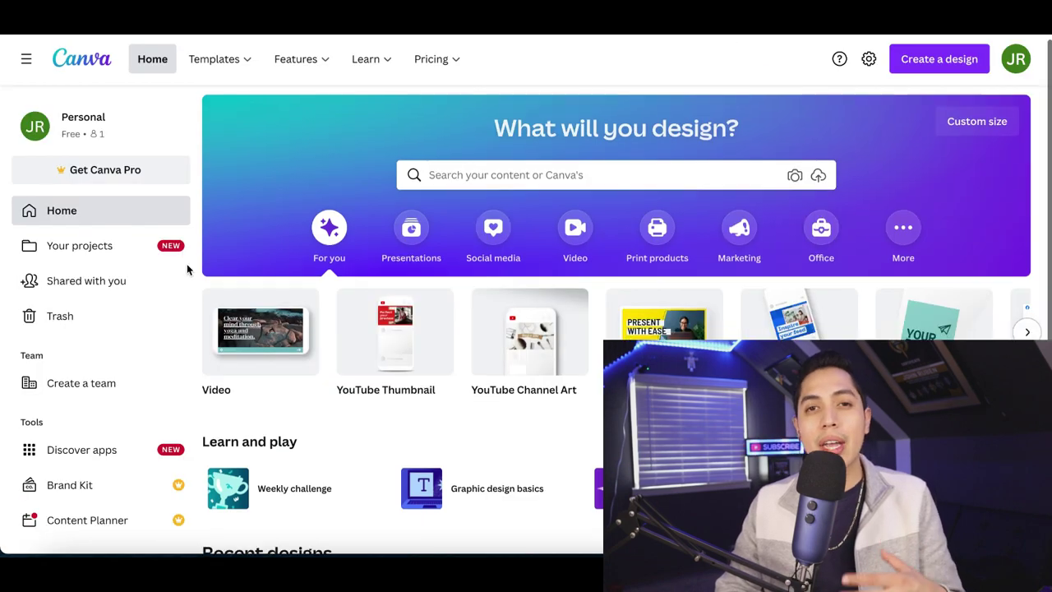
scroll(187, 269, down, 2)
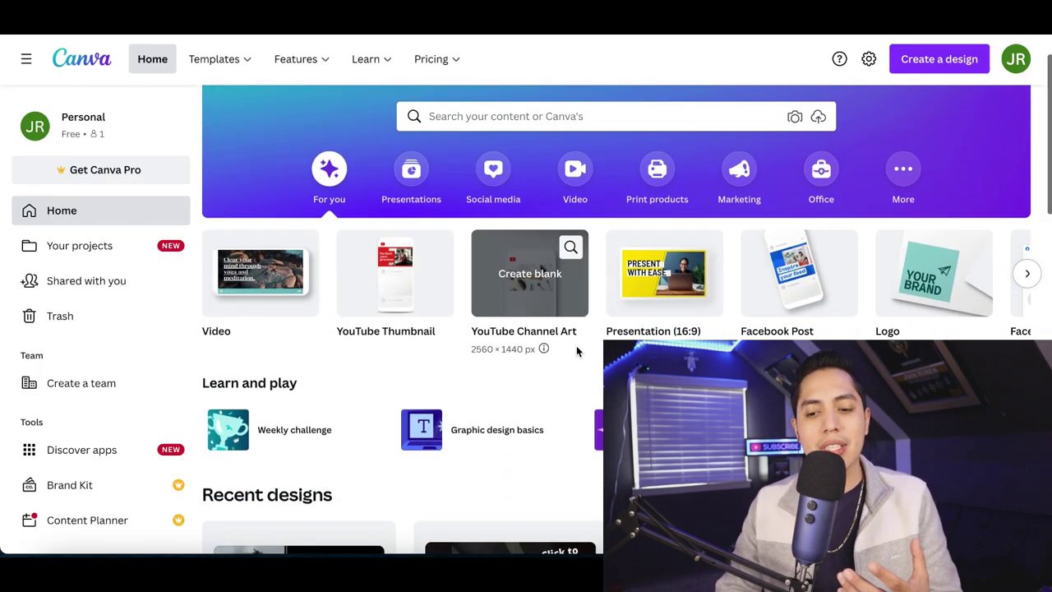
scroll(576, 352, up, 1)
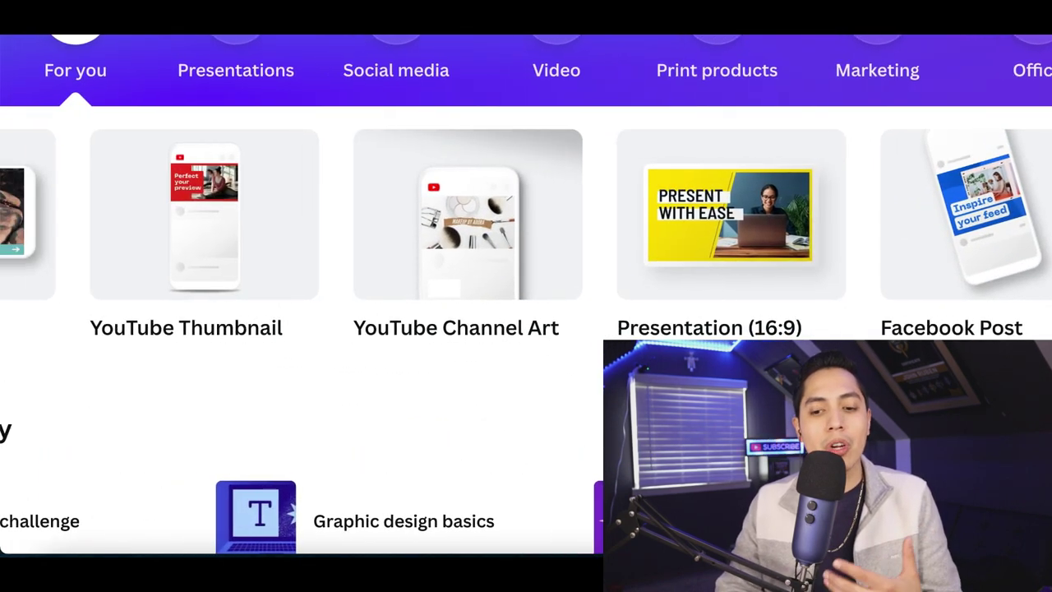
scroll(575, 247, right, 5)
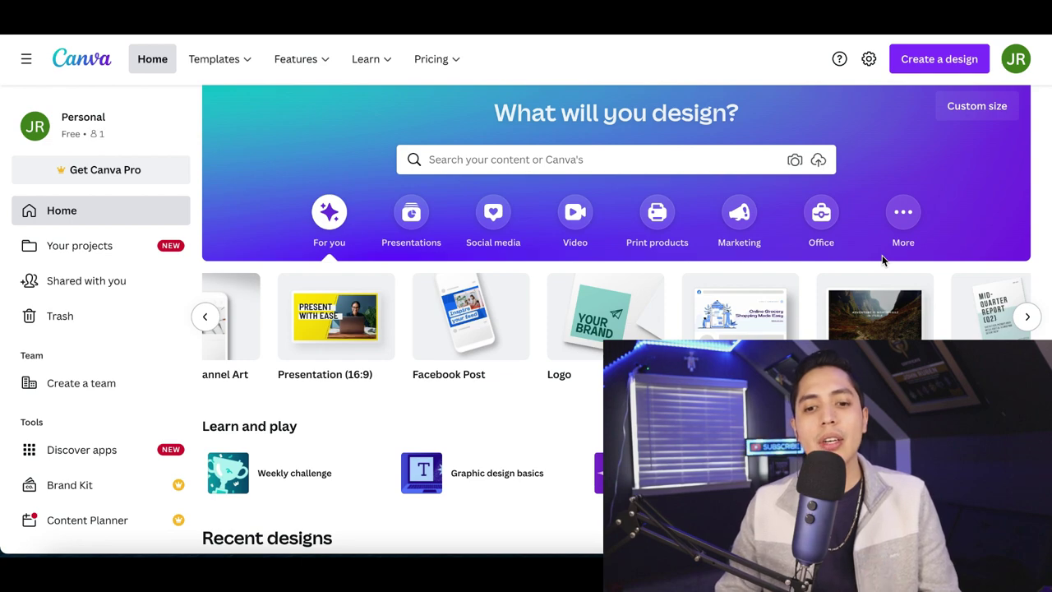
scroll(882, 259, up, 1)
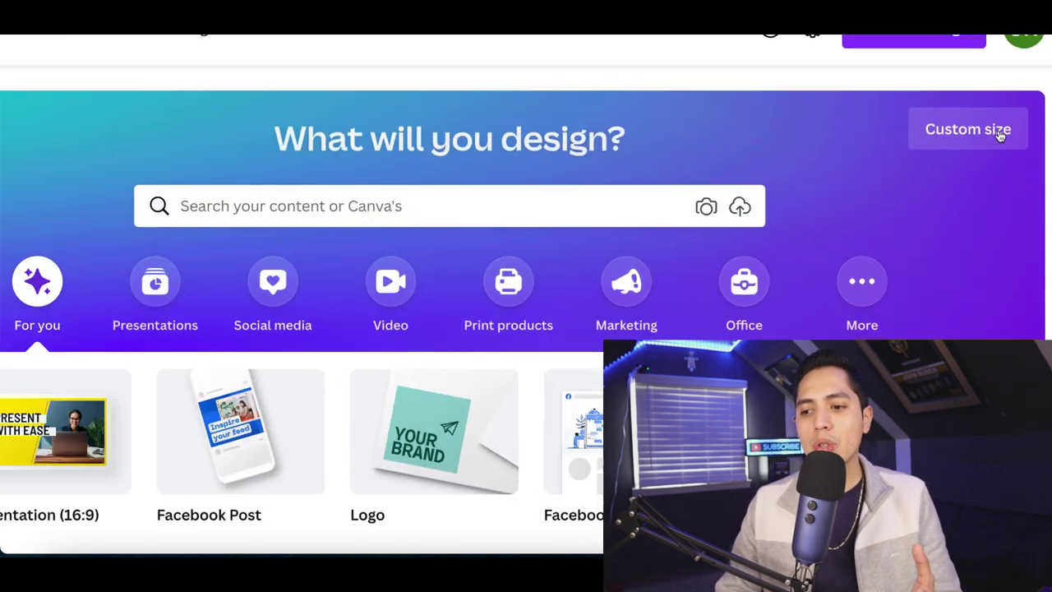
click(1001, 132)
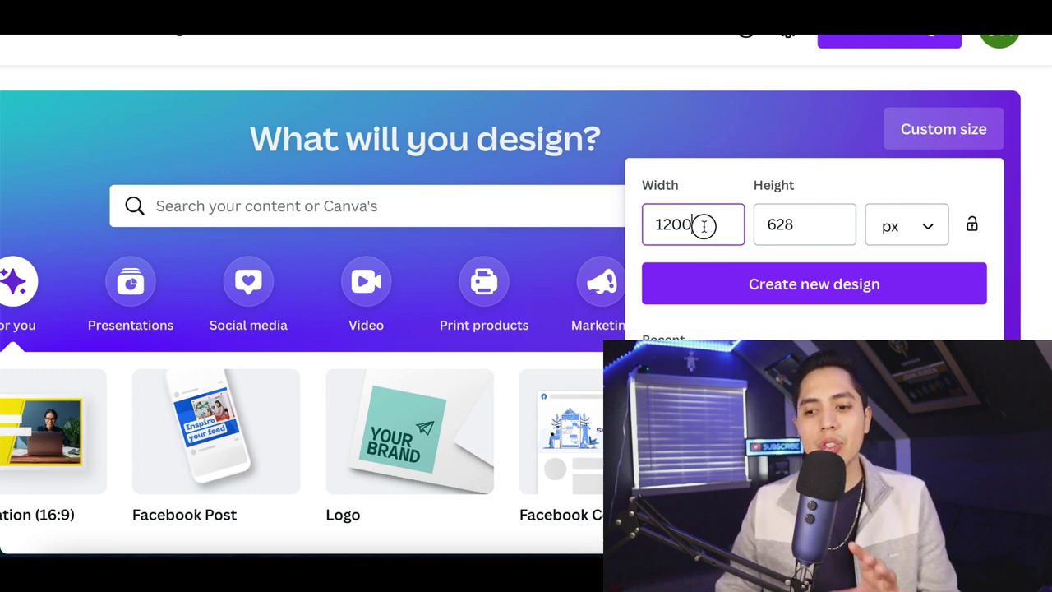
click(777, 226)
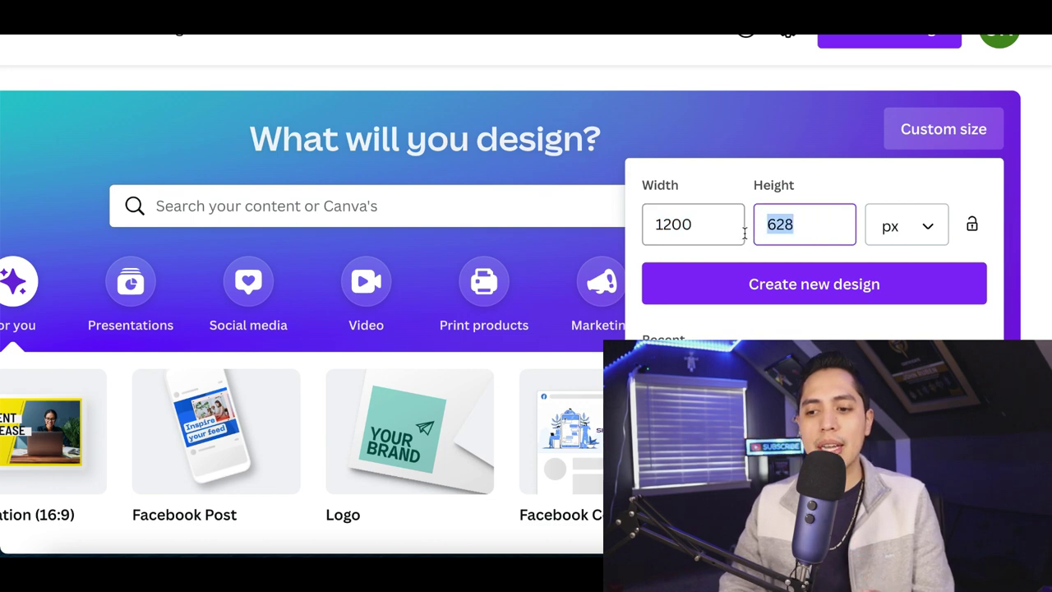
click(794, 285)
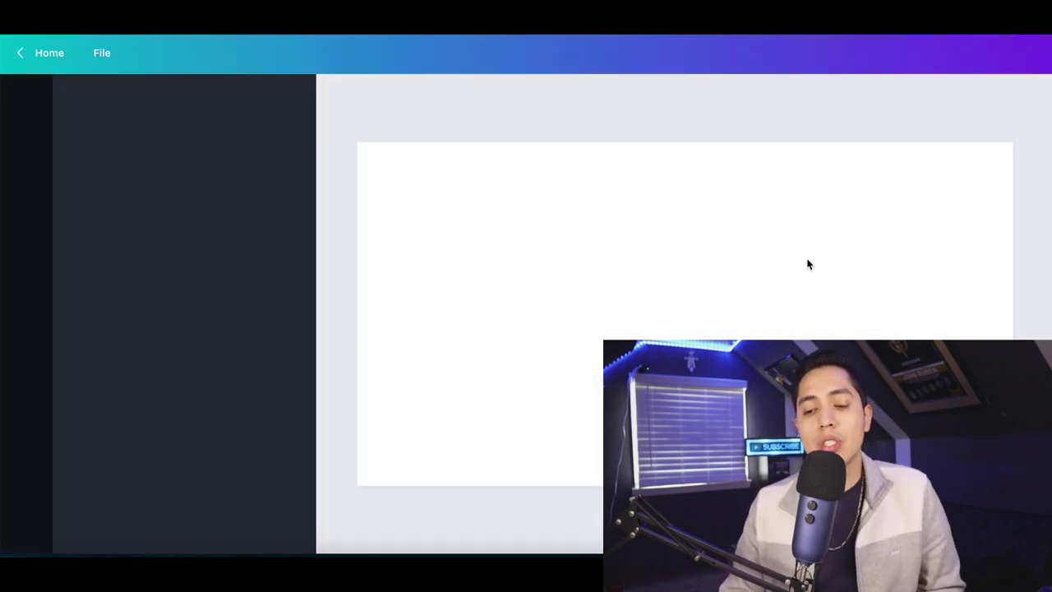
Drop PSMJ-FB-Ad-3.webp onto the canvas, shift it top-left and enlarge it to fill the page
click(64, 567)
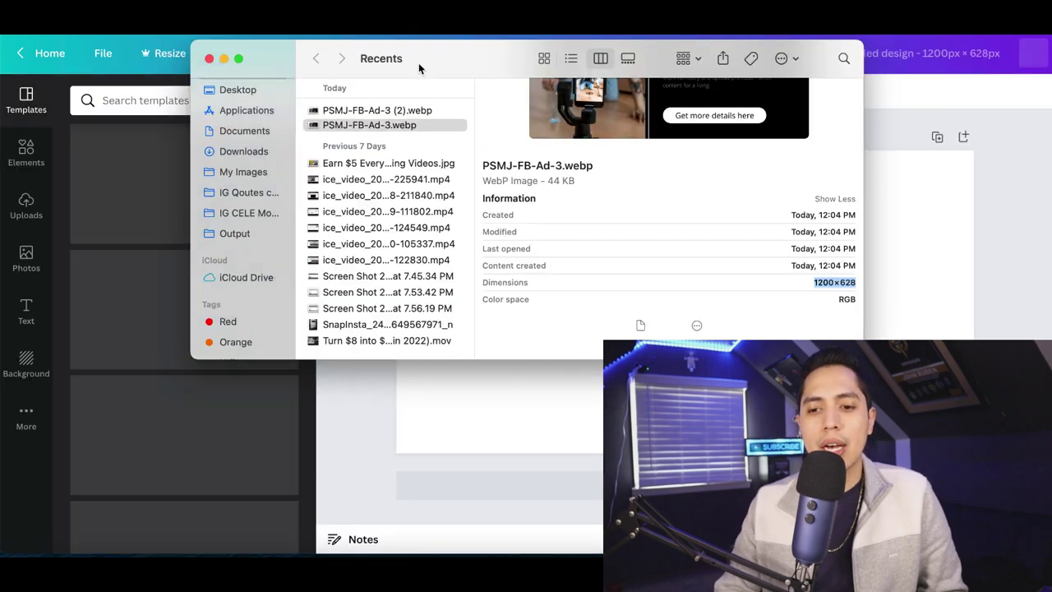
drag(423, 78, 512, 350)
drag(465, 399, 657, 244)
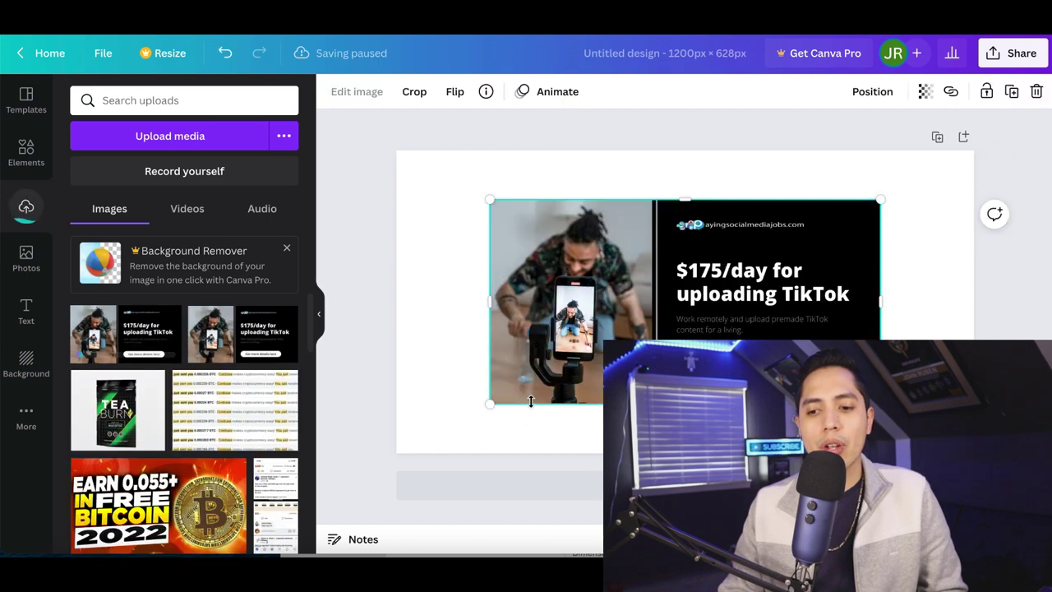
drag(715, 324, 625, 316)
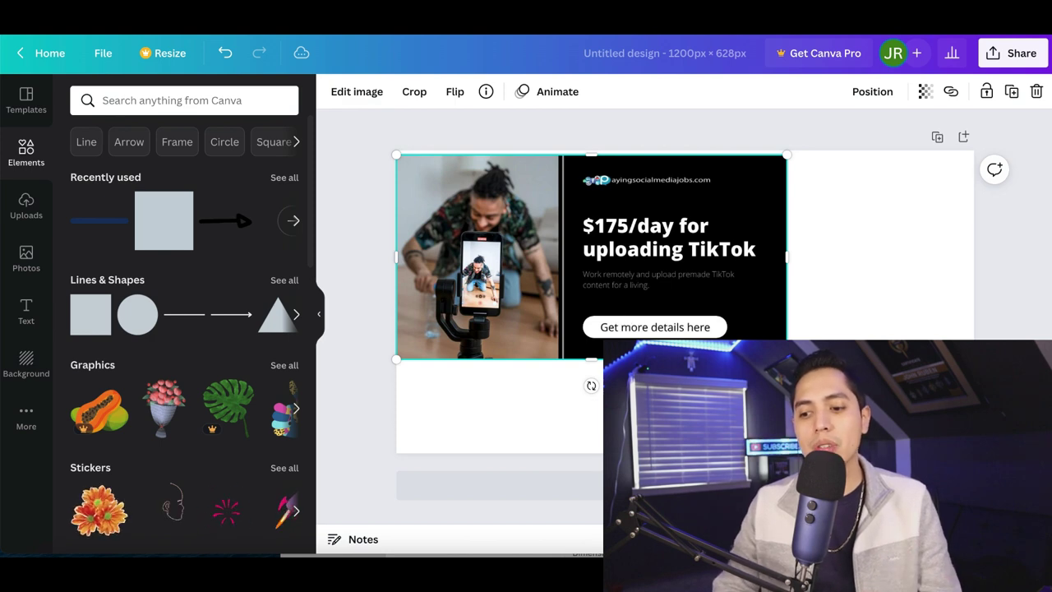
drag(786, 358, 972, 455)
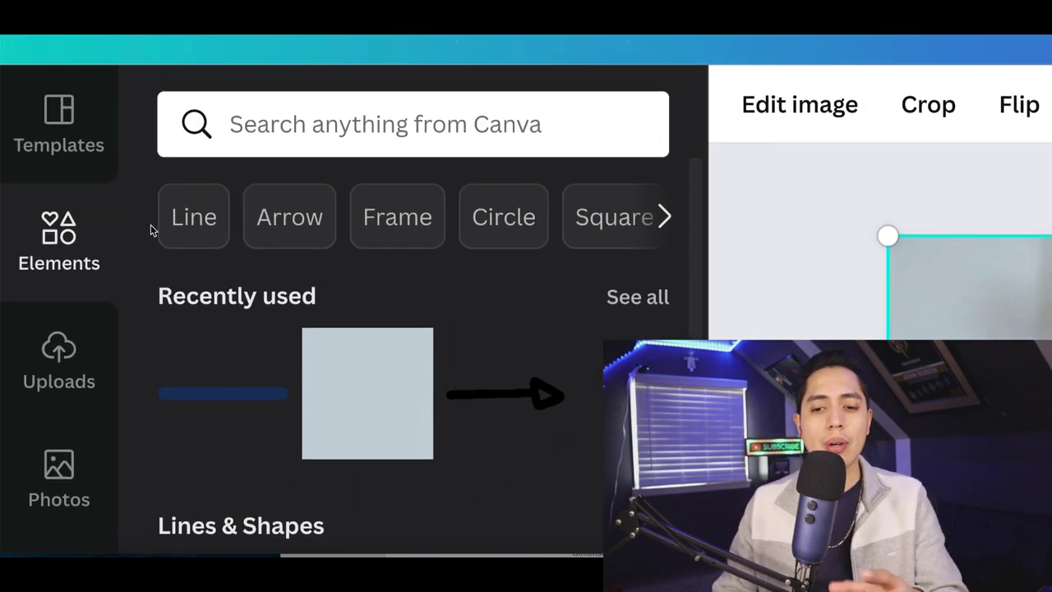
Search Canva elements for 'arrow' and add a white curved arrow, shrunk to the ad's top right
click(263, 143)
text(arr)
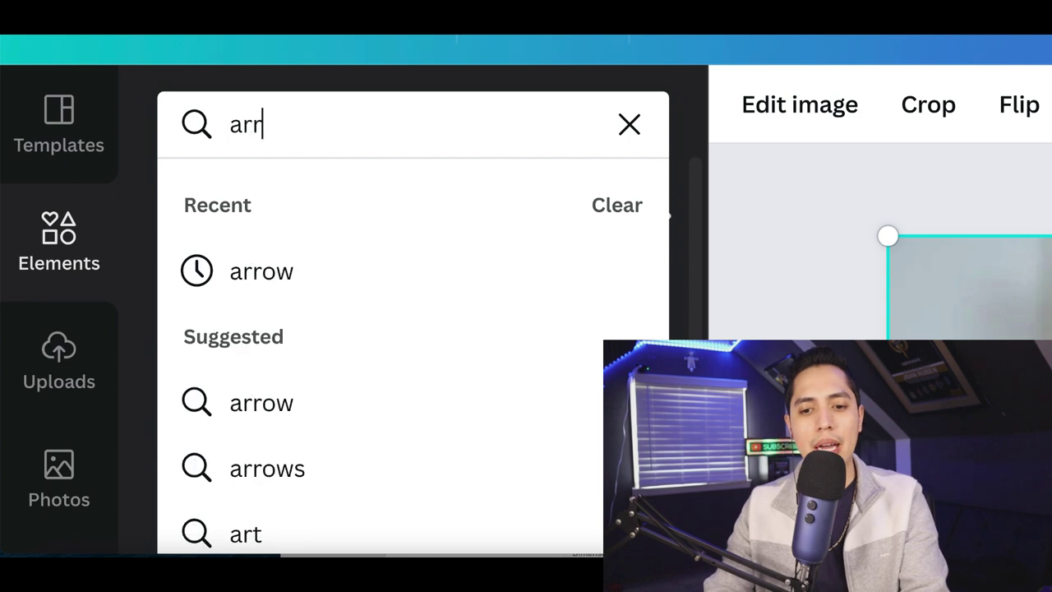
text(ow)
key(Return)
scroll(472, 270, down, 3)
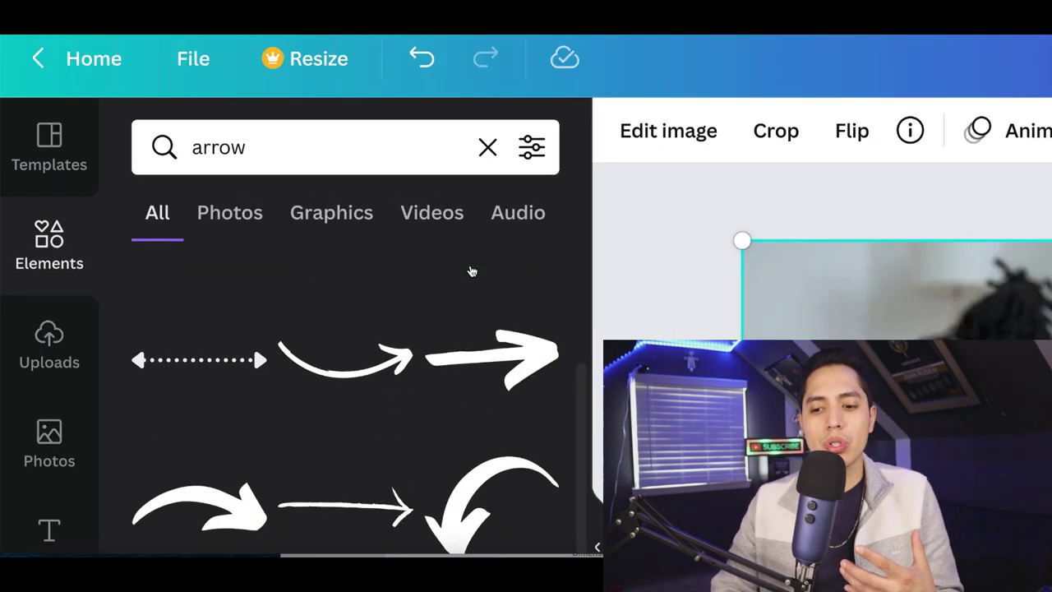
click(485, 497)
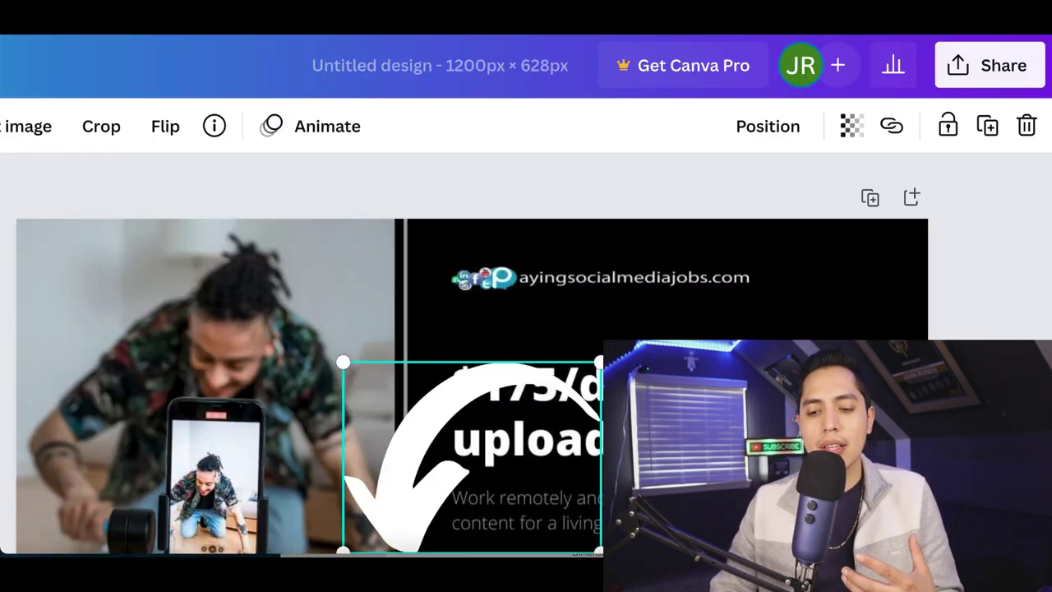
scroll(472, 386, down, 3)
scroll(526, 329, down, 2)
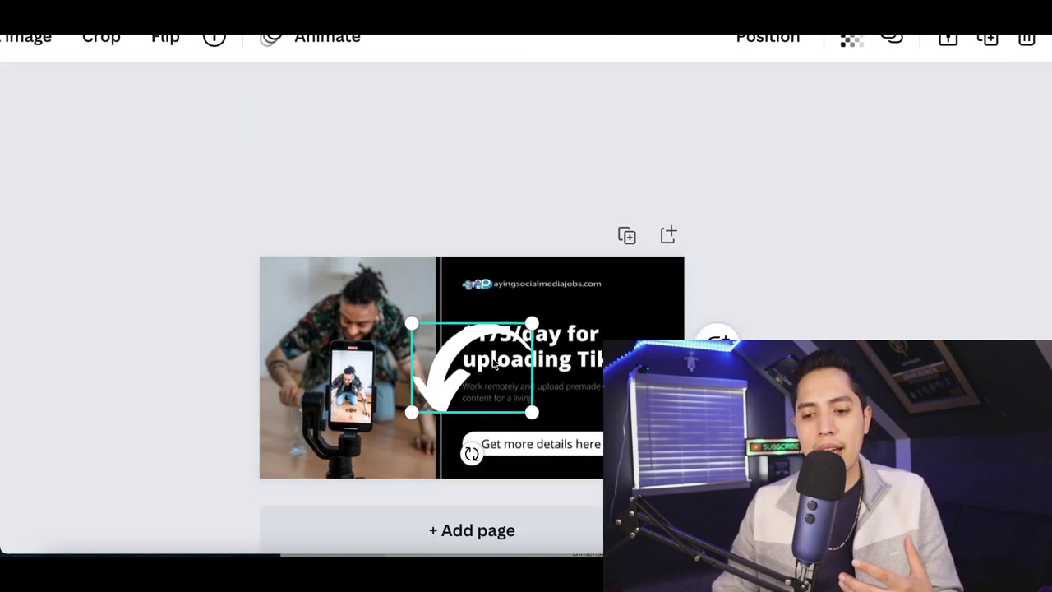
drag(493, 365, 555, 293)
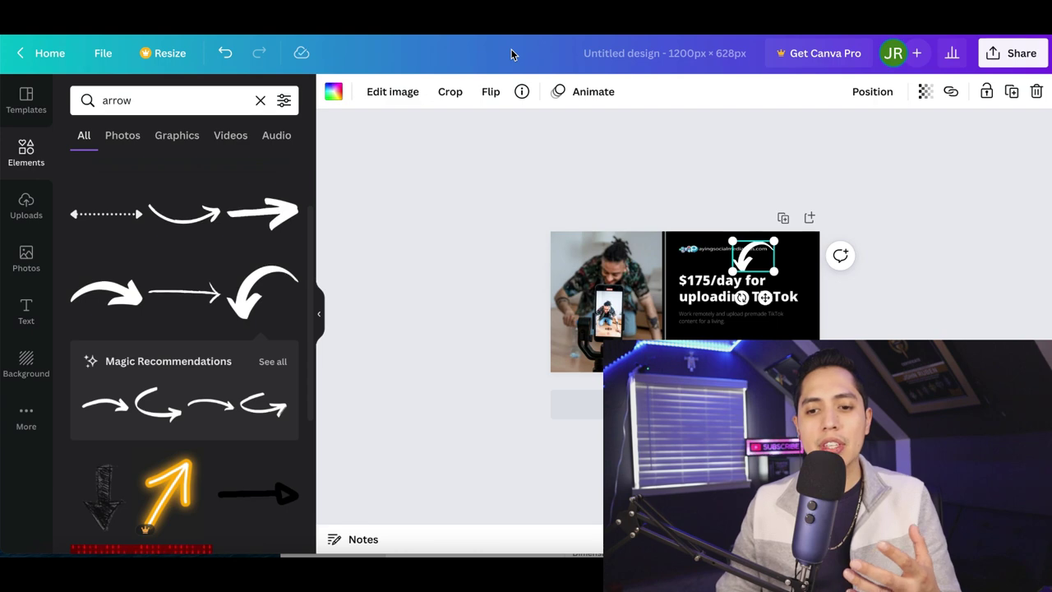
Make the arrow red, enlarge it and tilt it to point at the '$175/day for uploading TikTok' headline
click(333, 91)
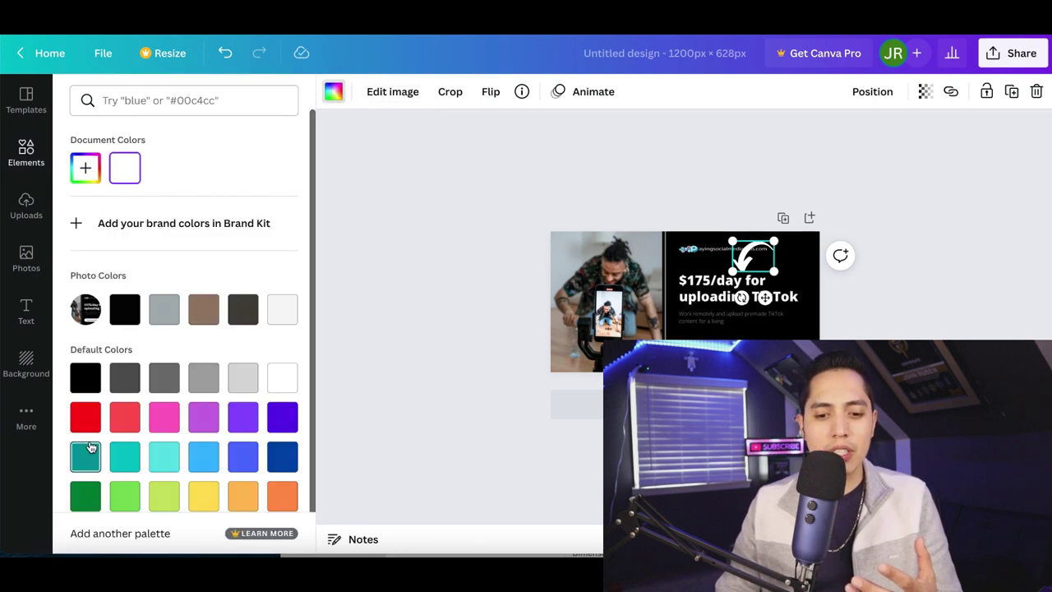
click(85, 416)
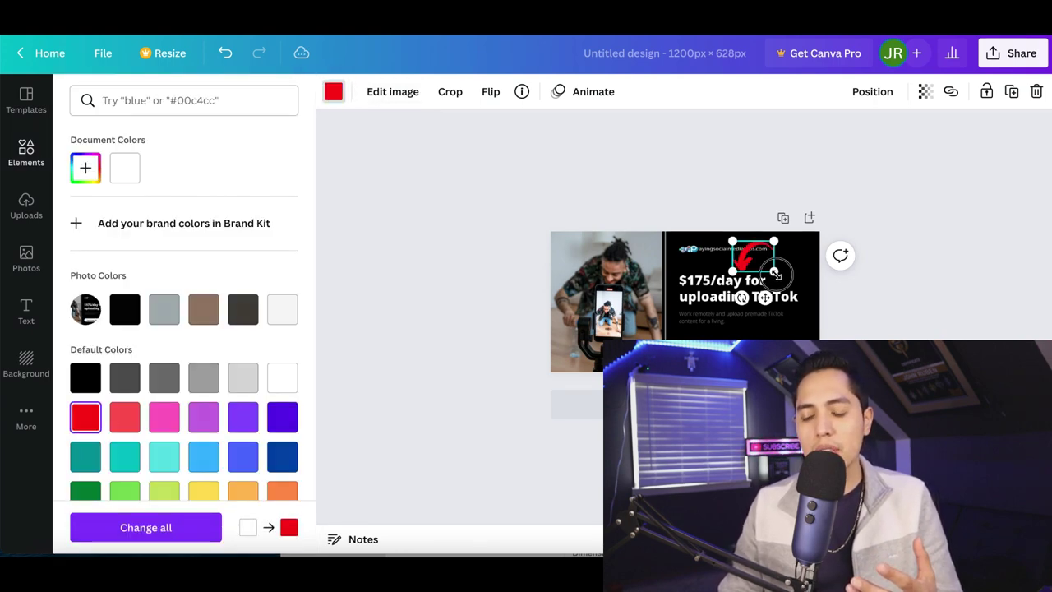
drag(774, 273, 675, 265)
drag(674, 312, 668, 278)
scroll(810, 321, up, 5)
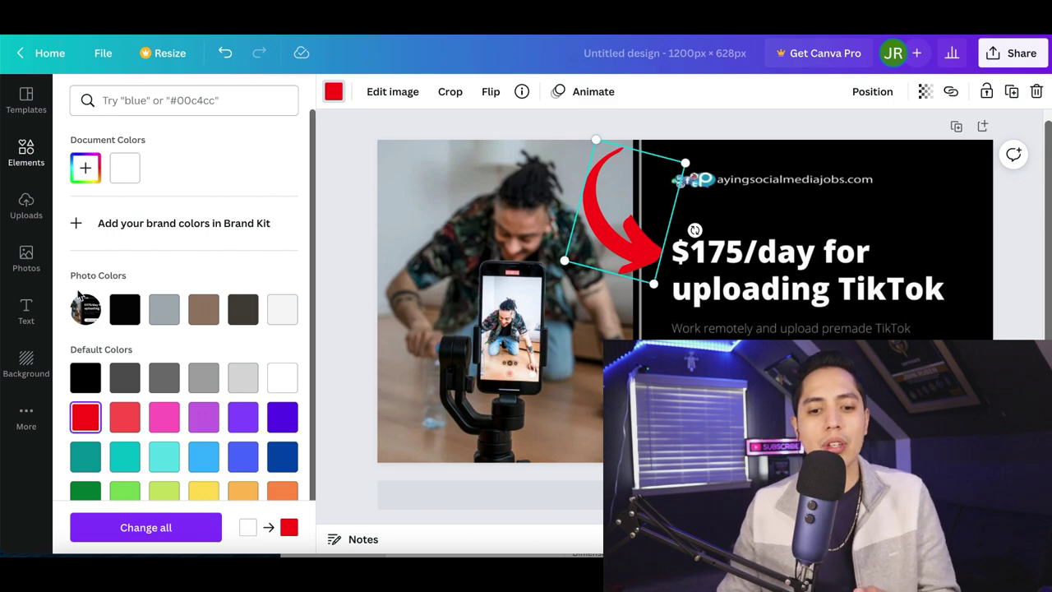
click(27, 308)
Add the pink neon GLOW text preset above the headline, resized to 57.3
scroll(90, 360, down, 3)
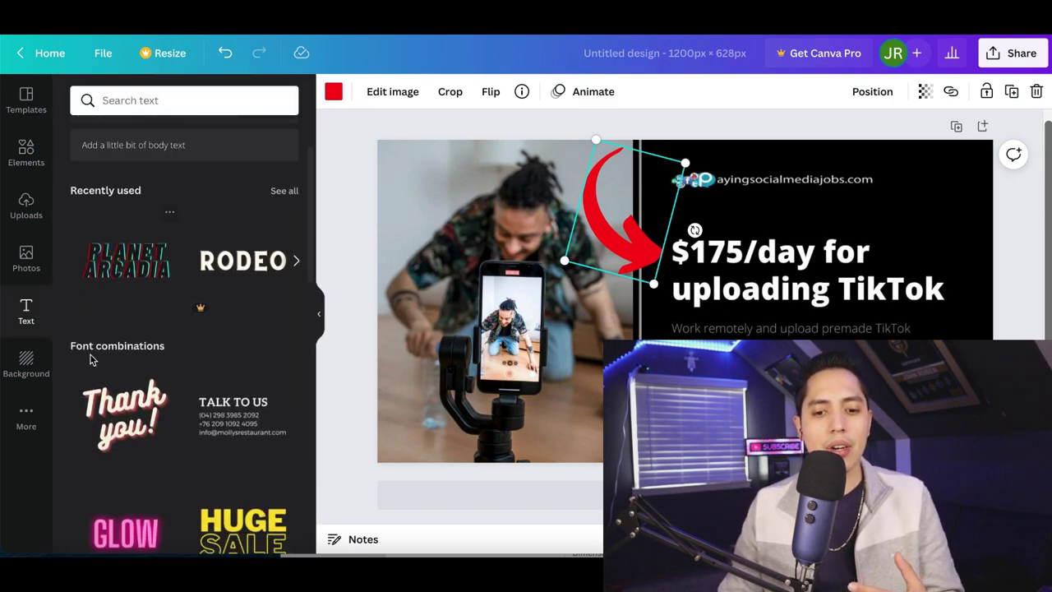
scroll(92, 359, down, 3)
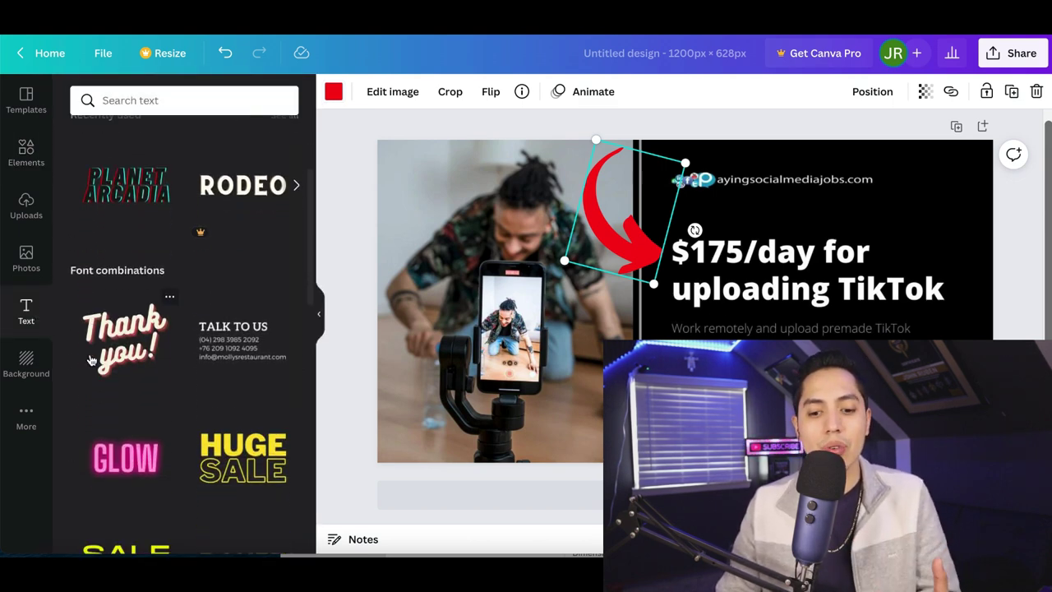
click(125, 438)
drag(816, 234, 886, 219)
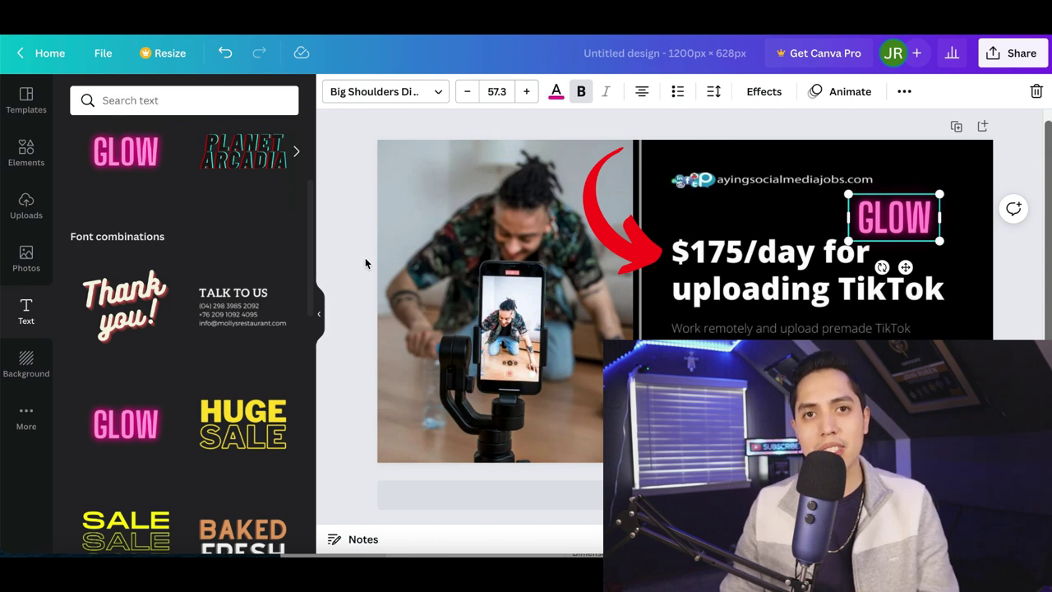
click(1017, 53)
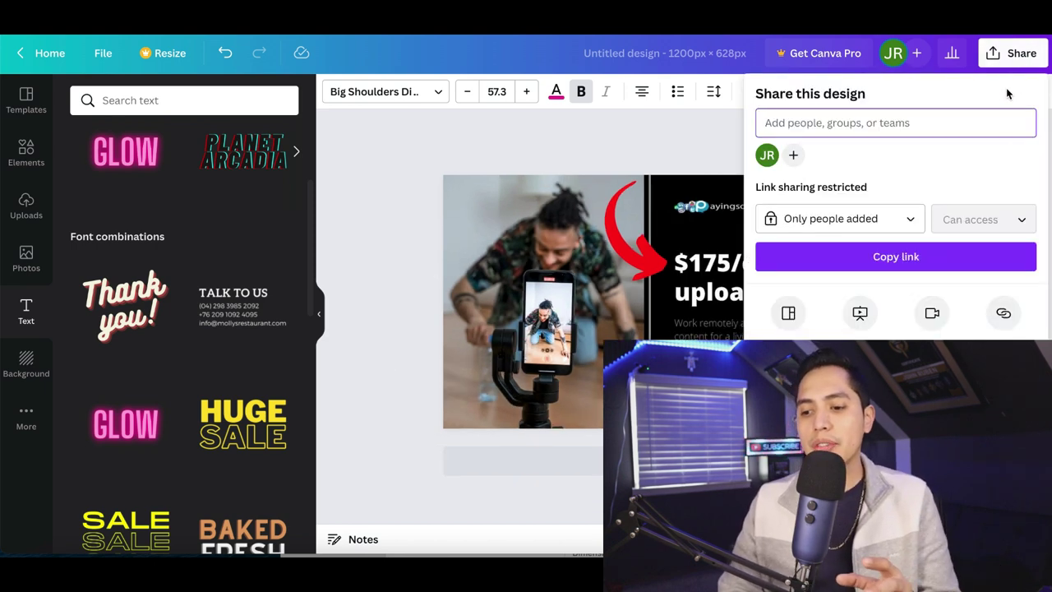
Download the Canva design as a 1200 × 628 px PNG file
scroll(896, 247, down, 2)
click(788, 362)
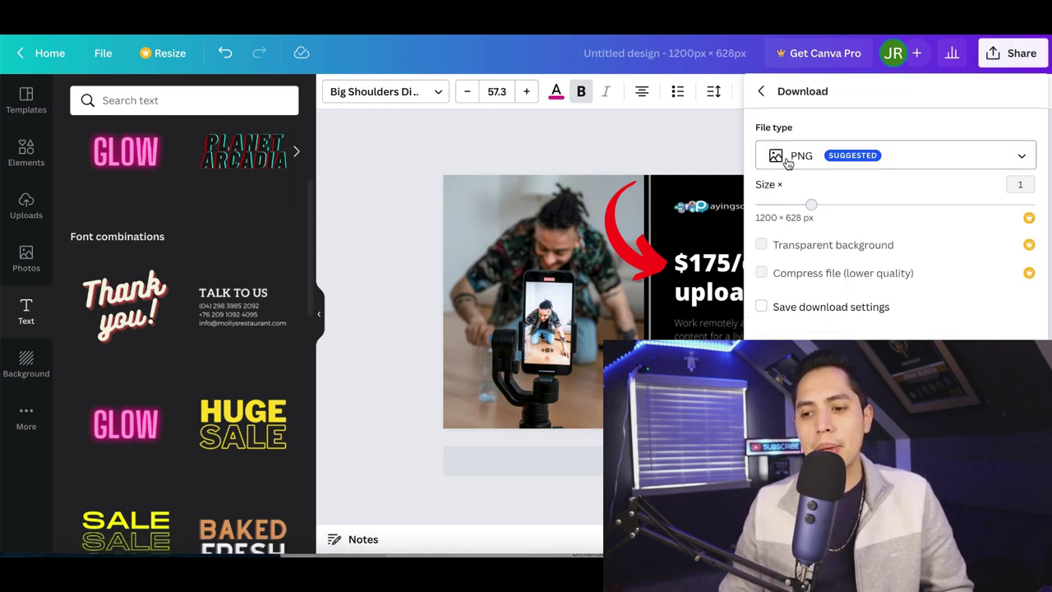
click(862, 354)
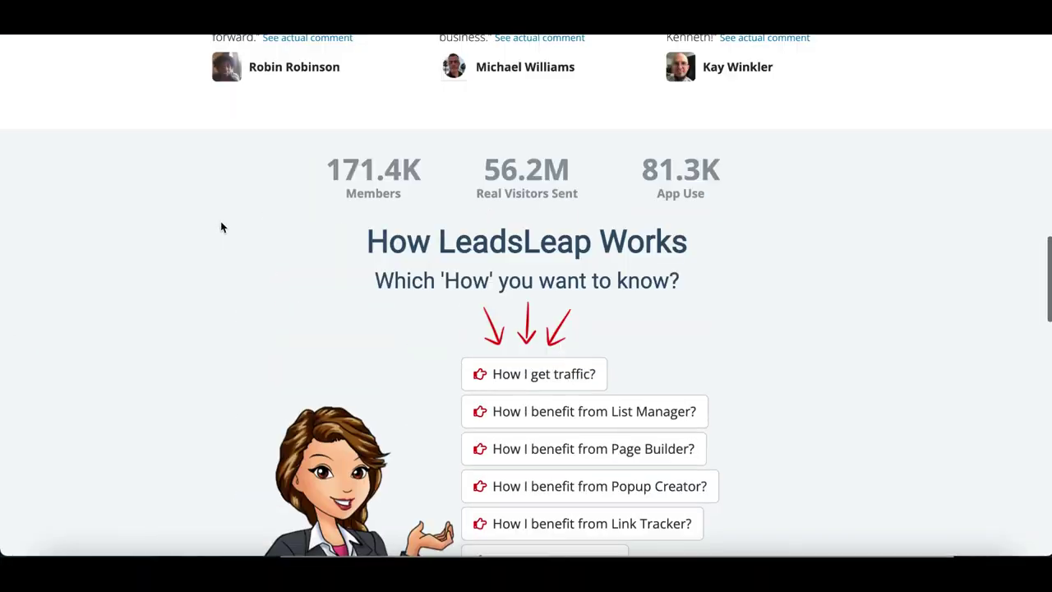
scroll(221, 228, up, 8)
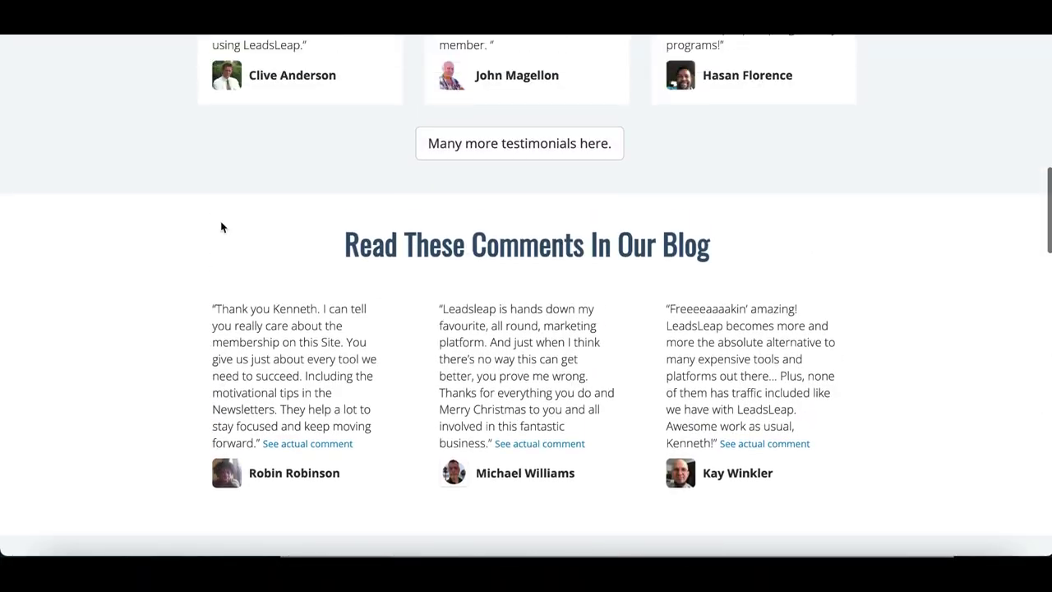
Browse the LeadsLeap home page and return to the free lifetime membership offer at the top
scroll(221, 227, up, 10)
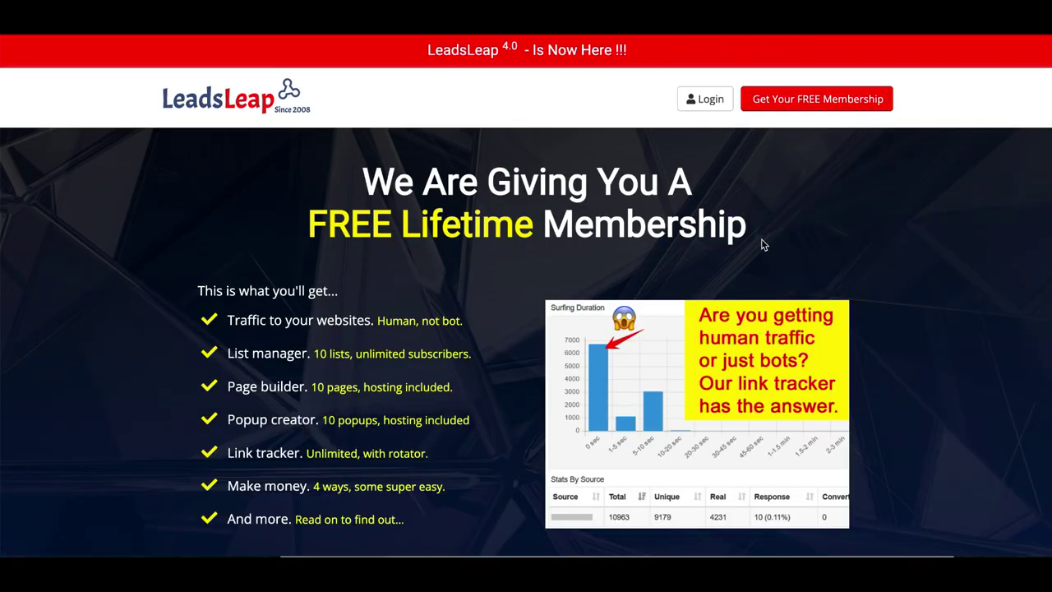
scroll(761, 244, down, 2)
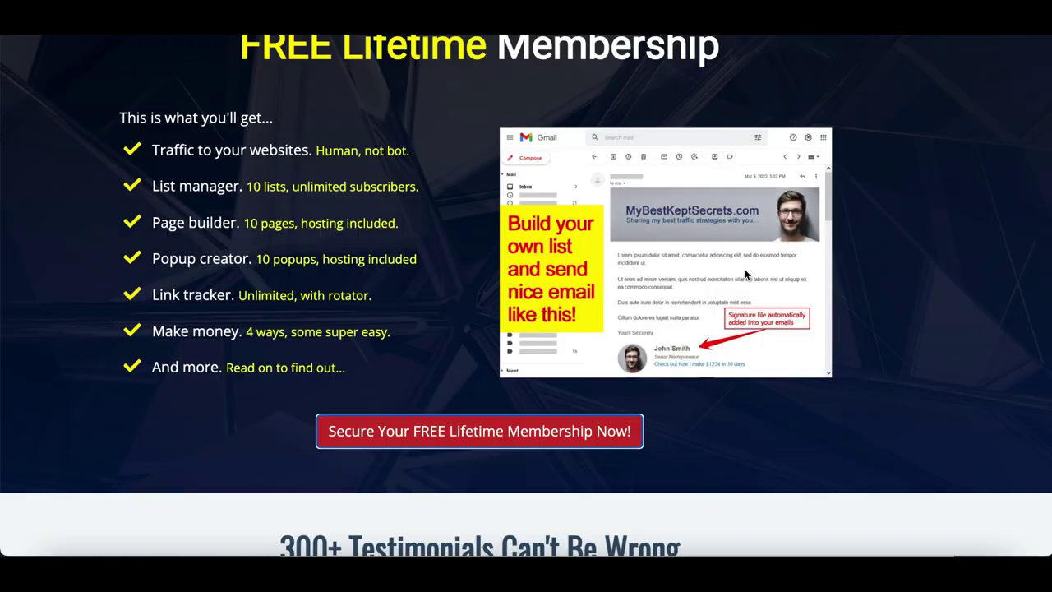
scroll(765, 399, down, 10)
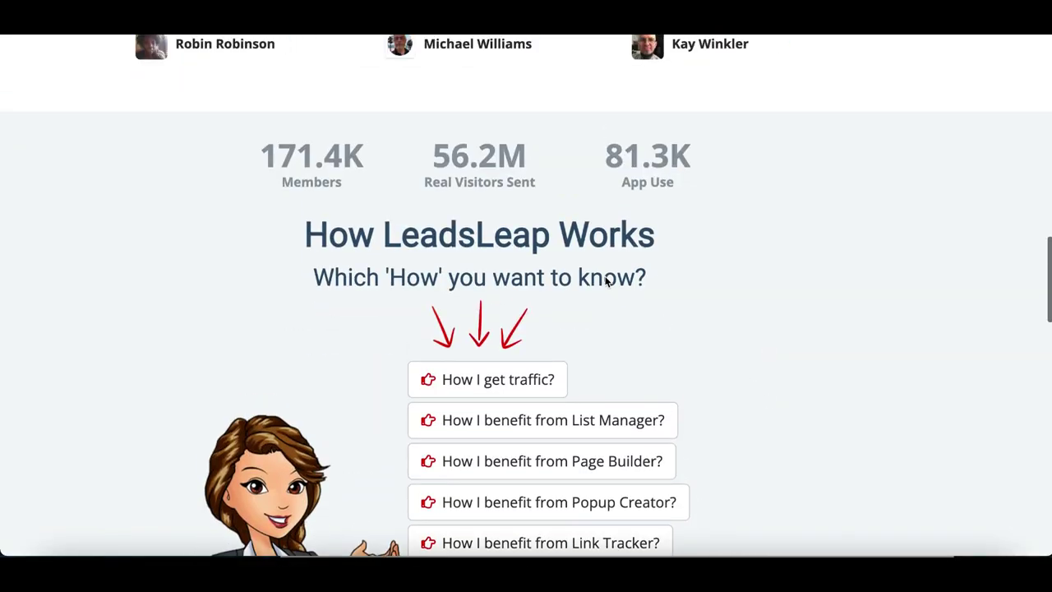
scroll(475, 270, up, 1)
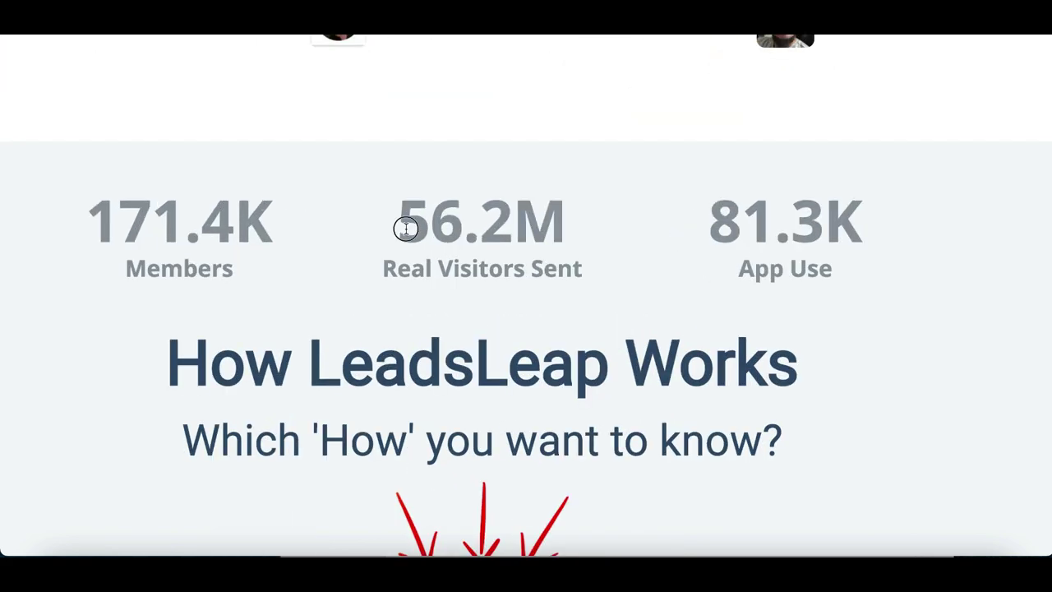
drag(405, 228, 556, 226)
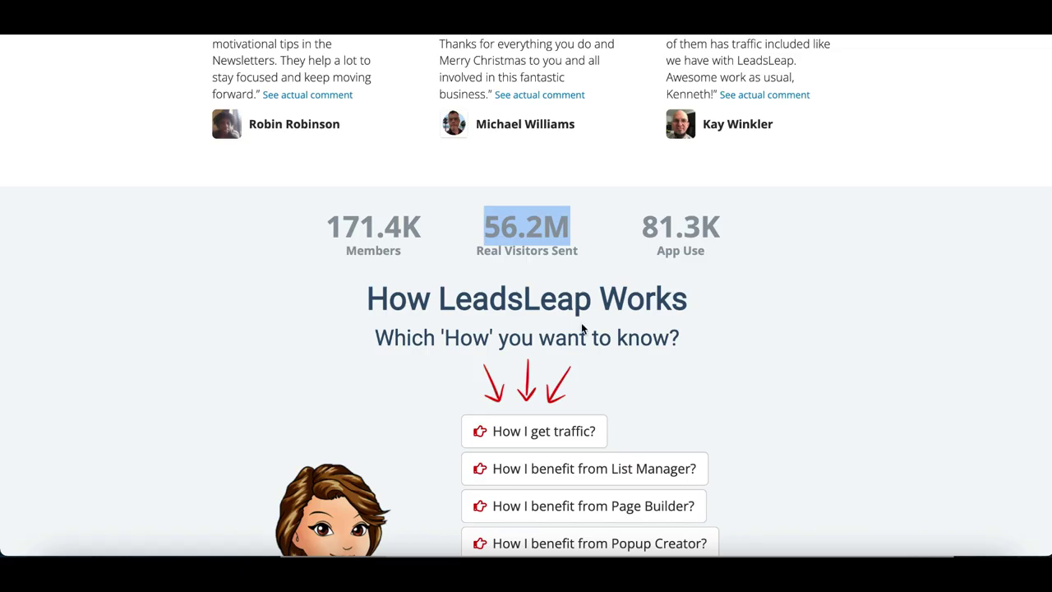
scroll(581, 324, up, 15)
scroll(581, 327, down, 1)
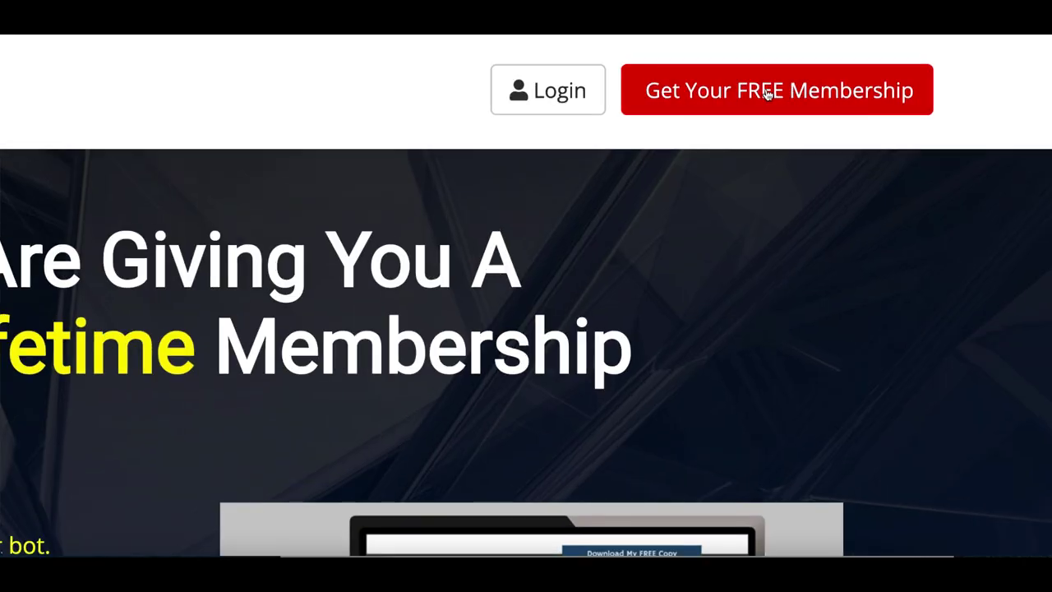
Sign up for the free LeadsLeap membership and reach the member Dashboard
click(794, 97)
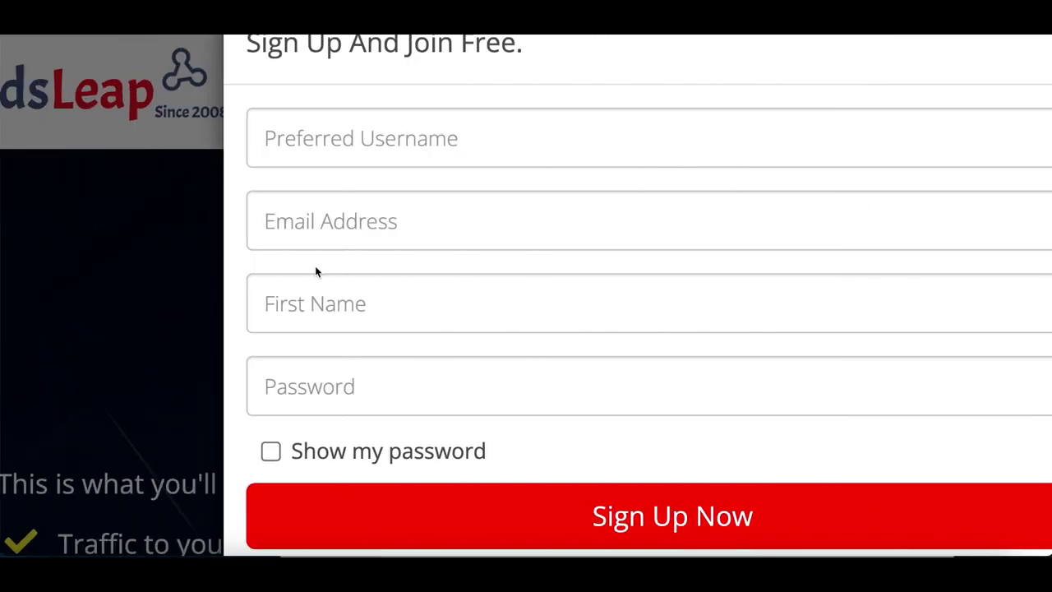
scroll(468, 264, down, 1)
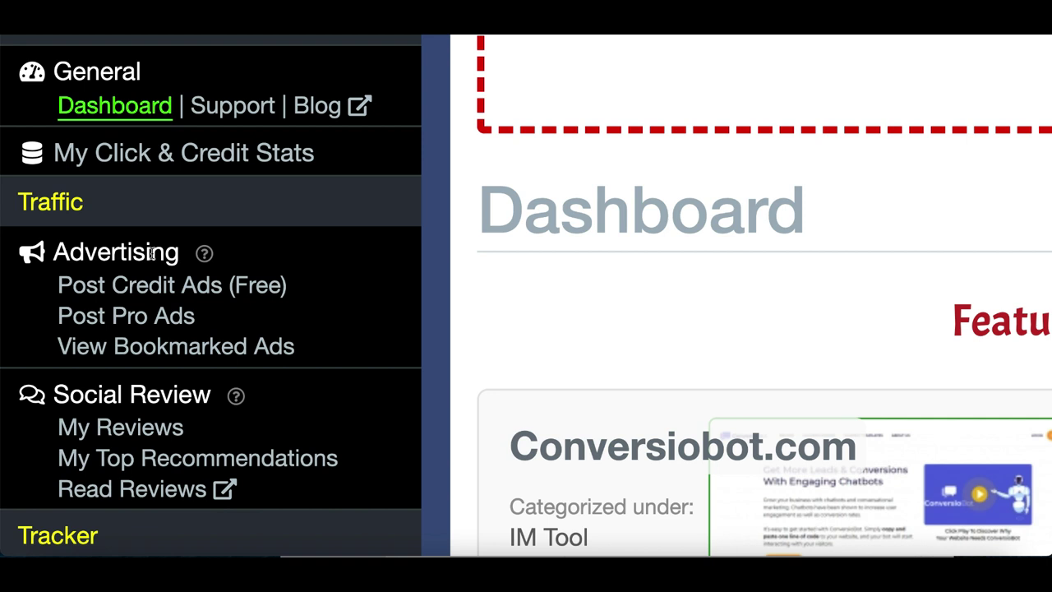
drag(18, 202, 85, 205)
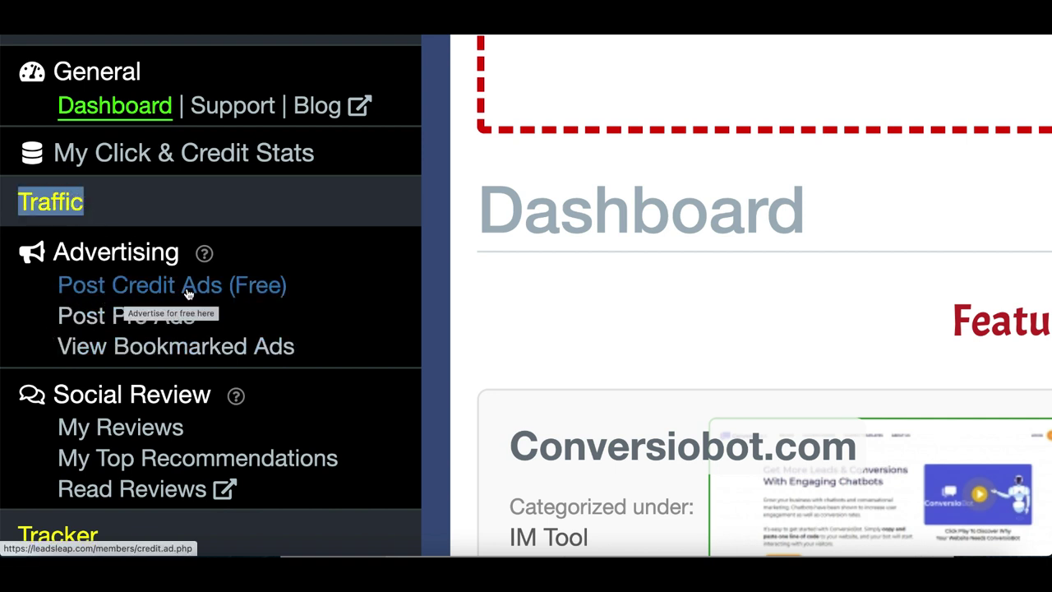
Under Post Credit Ads (Free), add a new credit ad and scroll to its empty form
click(261, 296)
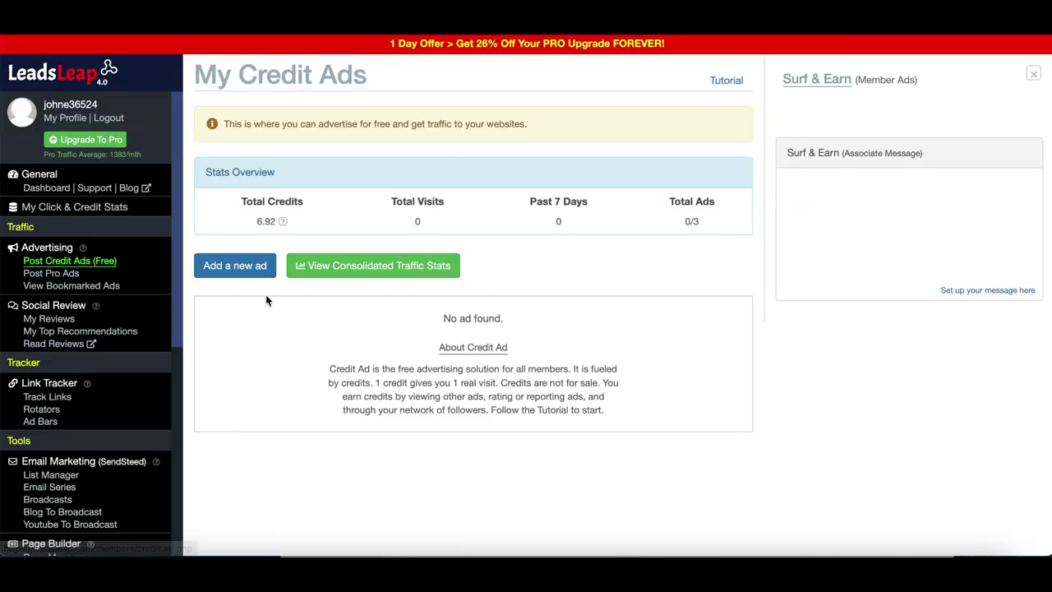
scroll(477, 346, down, 1)
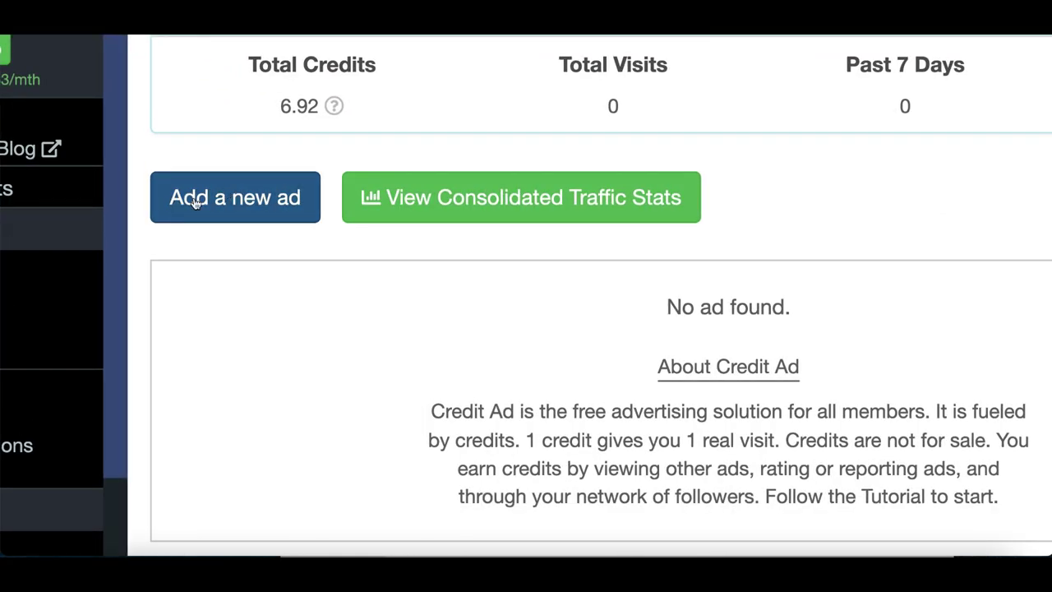
click(199, 203)
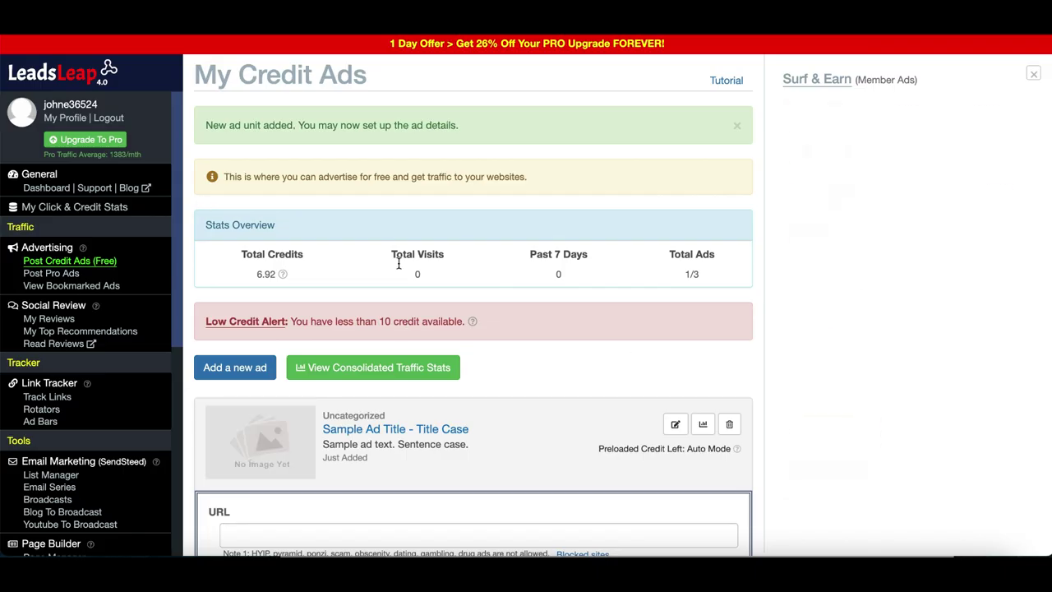
scroll(446, 436, down, 3)
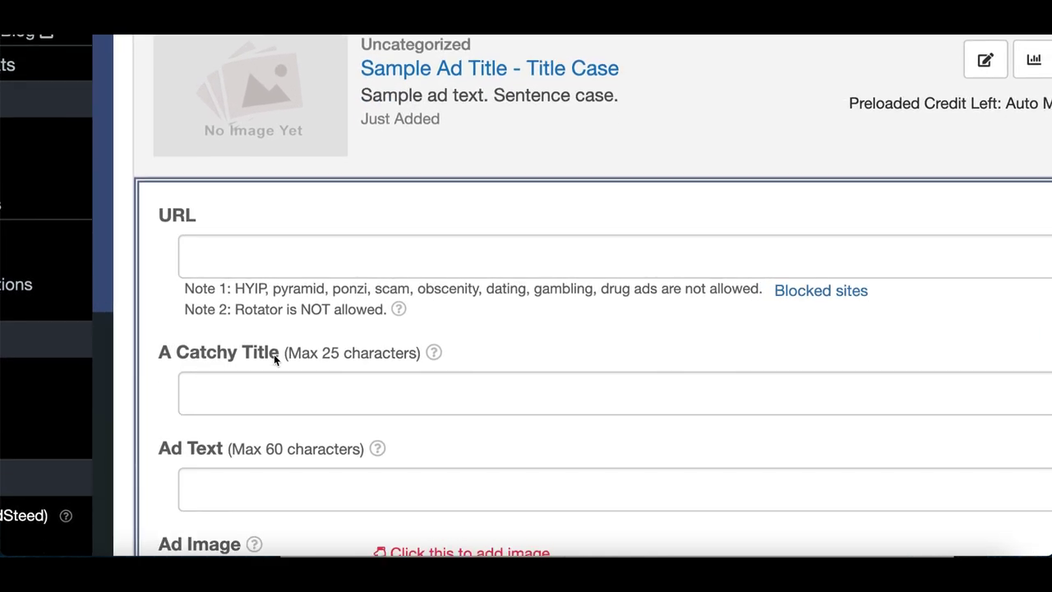
drag(182, 210, 158, 209)
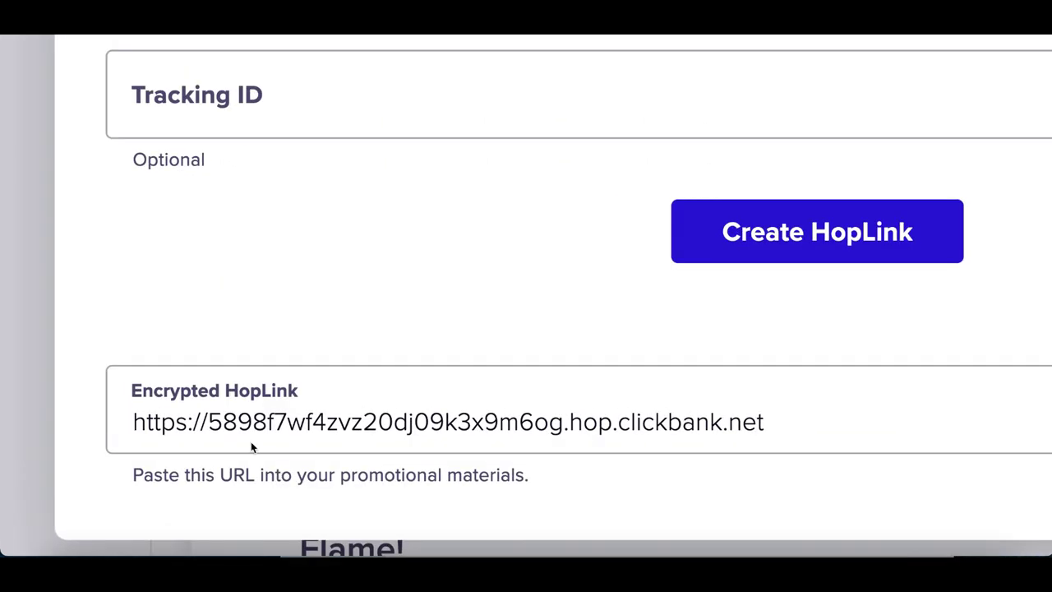
Select the full encrypted HopLink, close the HopLink dialog and open a new browser tab
click(250, 440)
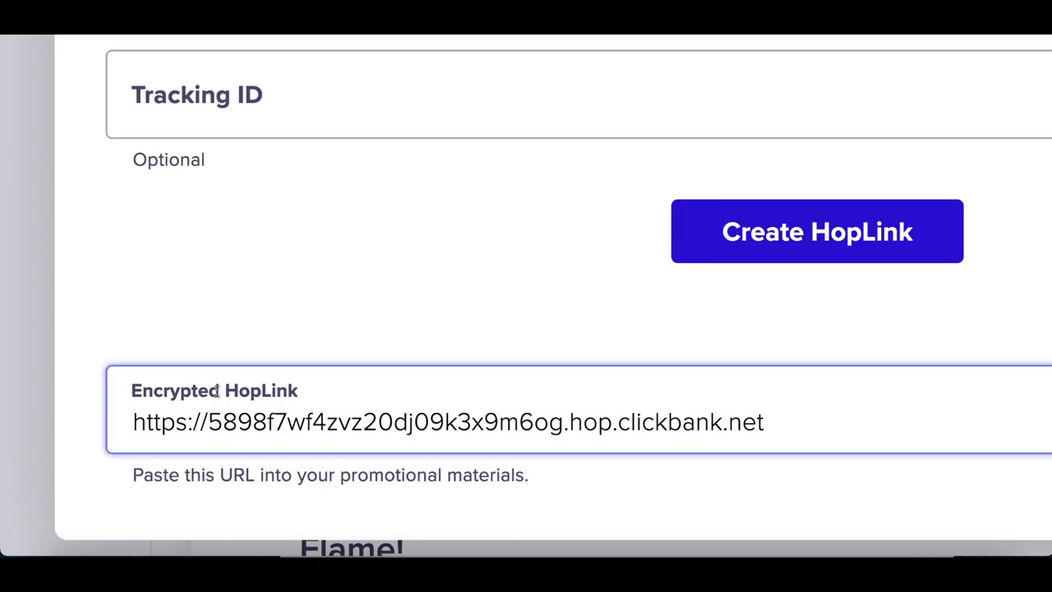
triple_click(357, 421)
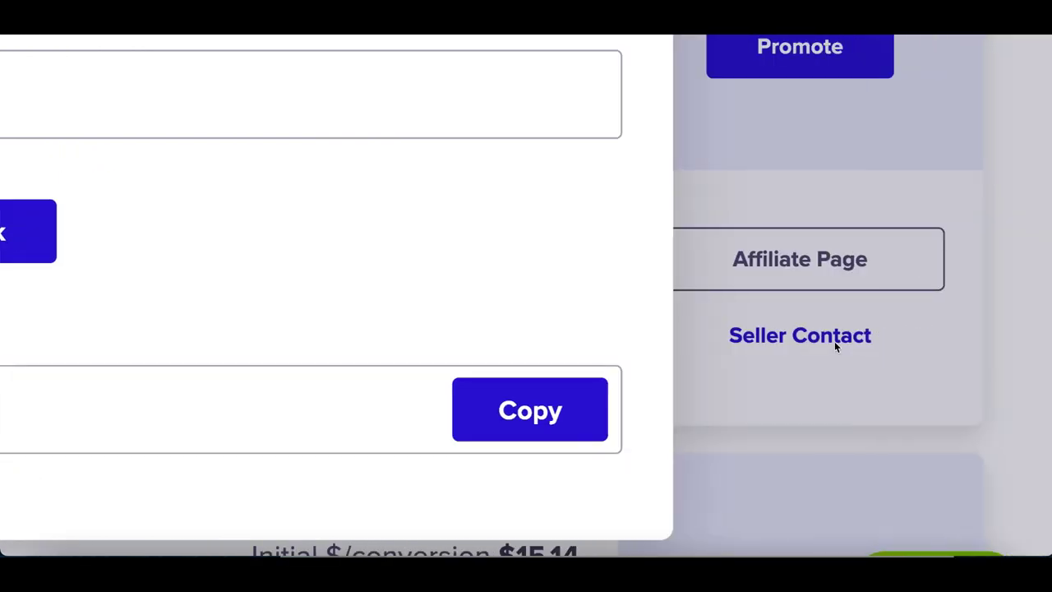
click(834, 341)
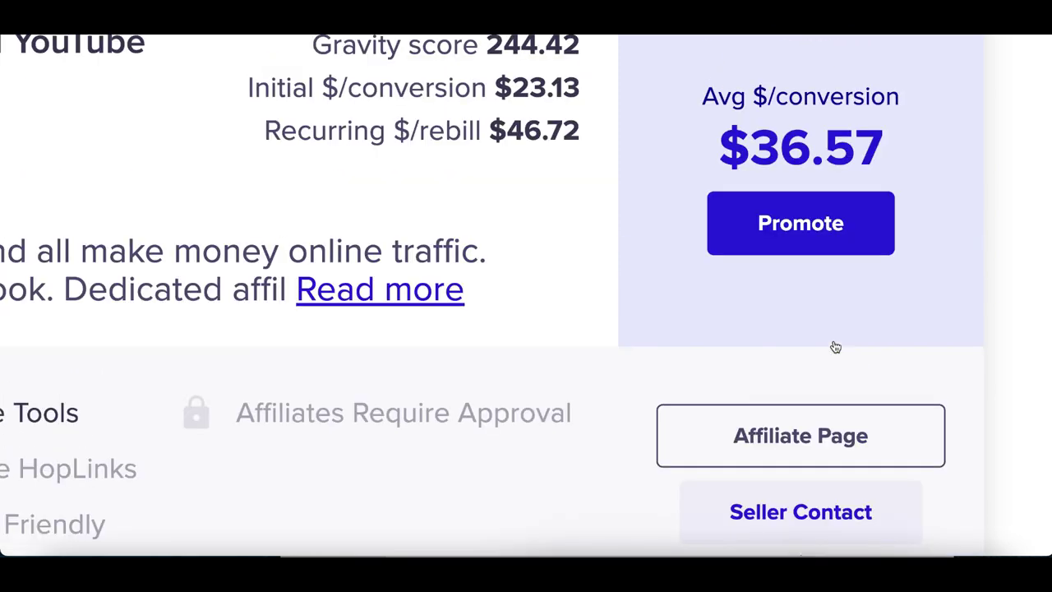
drag(740, 154, 869, 160)
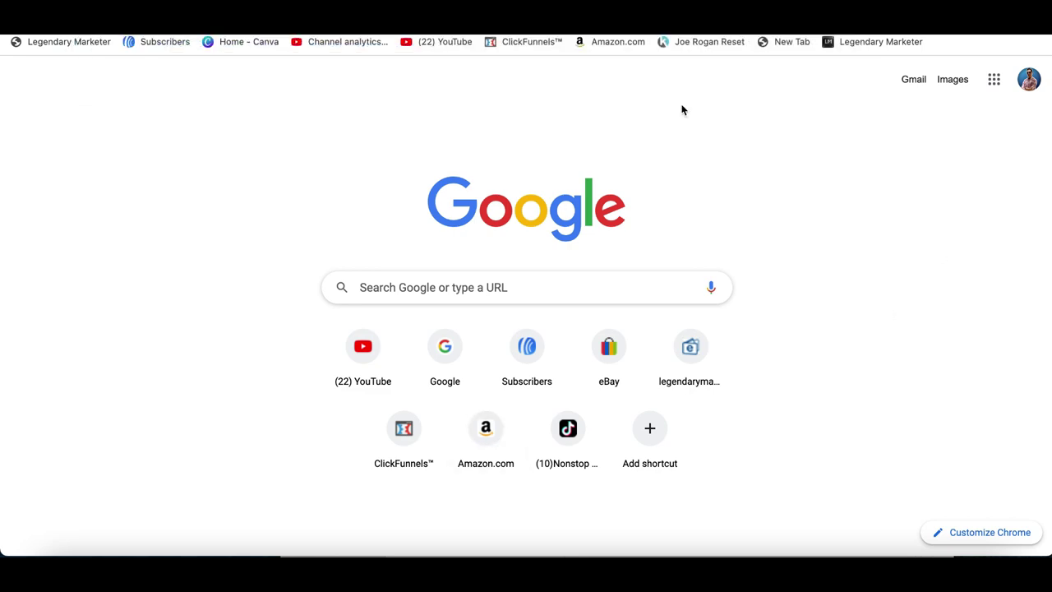
Load the HopLink and paste the resulting job-quiz URL into the ad's URL field
key(Return)
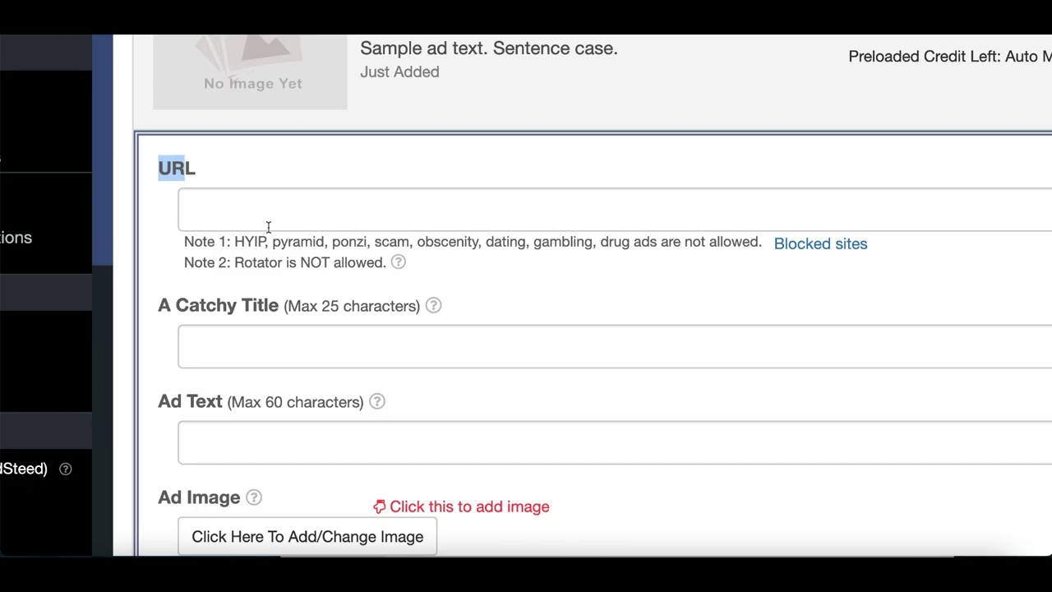
click(247, 210)
text(https://payingsocialsmediajobs.com/funnel/job-quiz/job-quiz/?hop=frosales11)
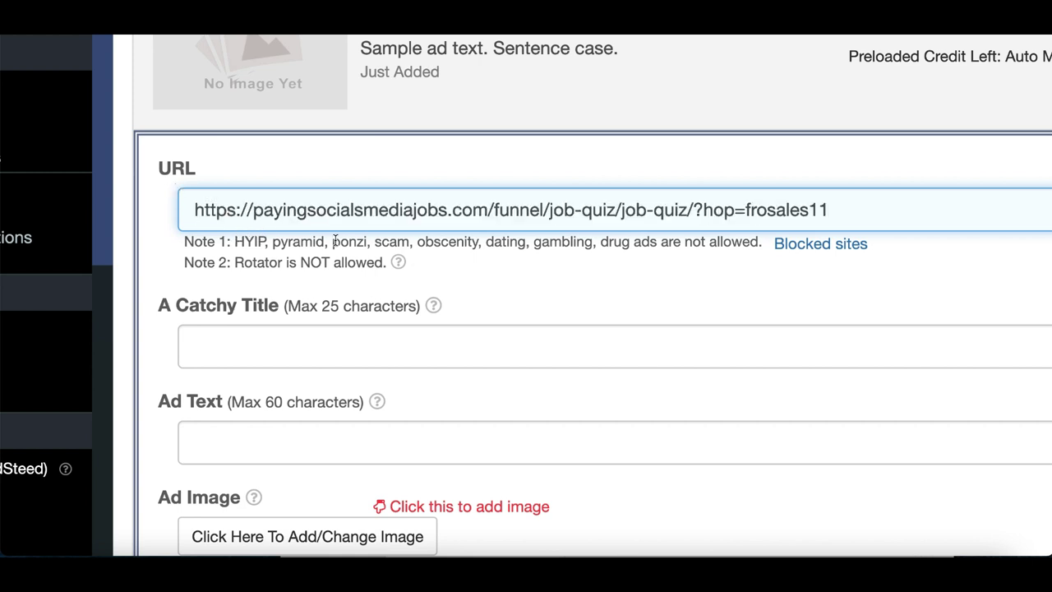
Highlight parts of the pasted URL to check the affiliate hop ID at its end
drag(737, 209, 794, 210)
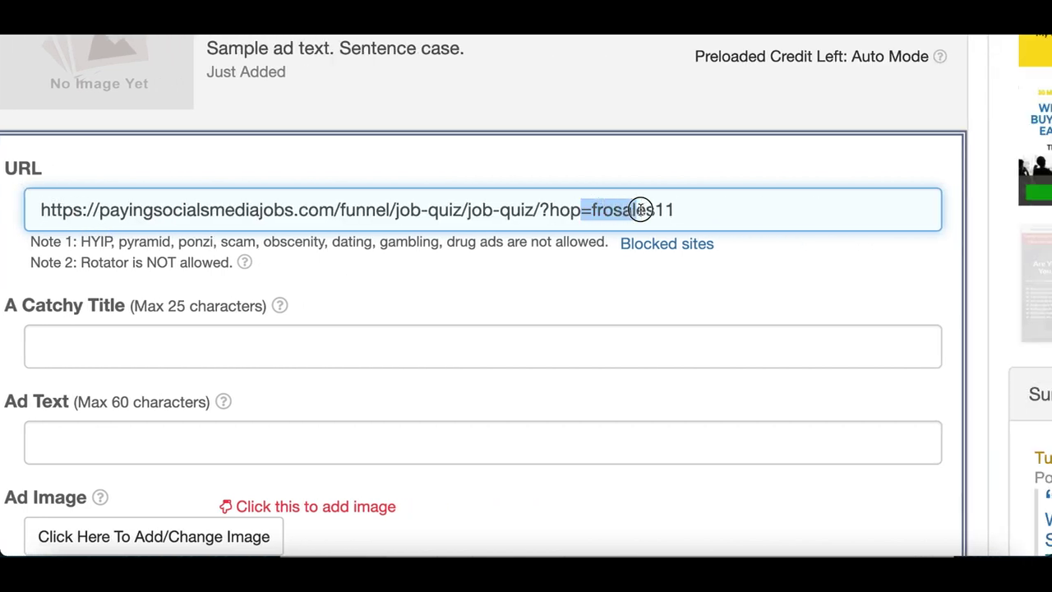
drag(641, 210, 687, 213)
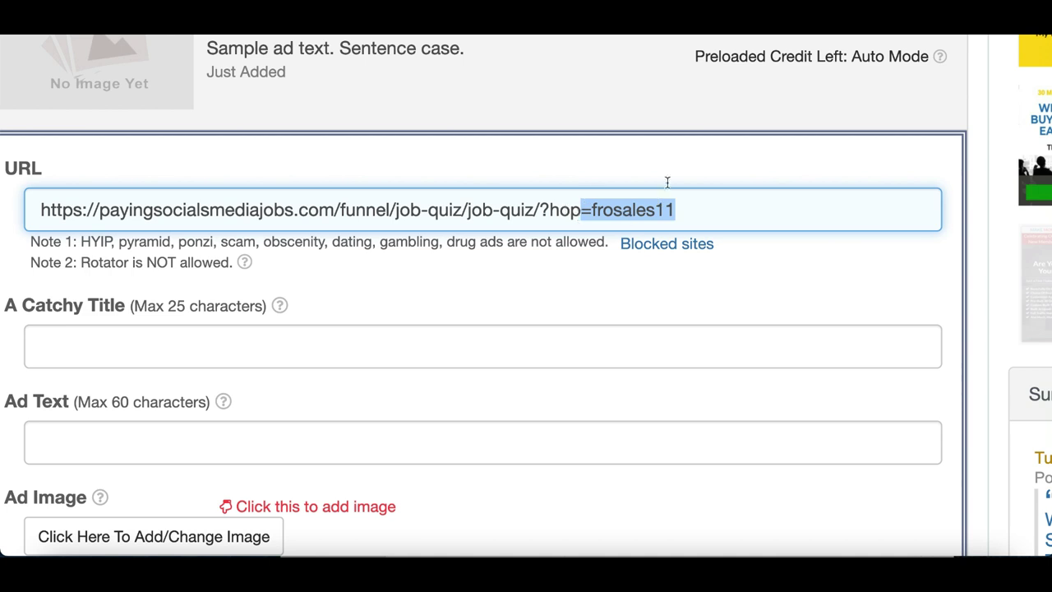
click(572, 212)
drag(540, 211, 675, 211)
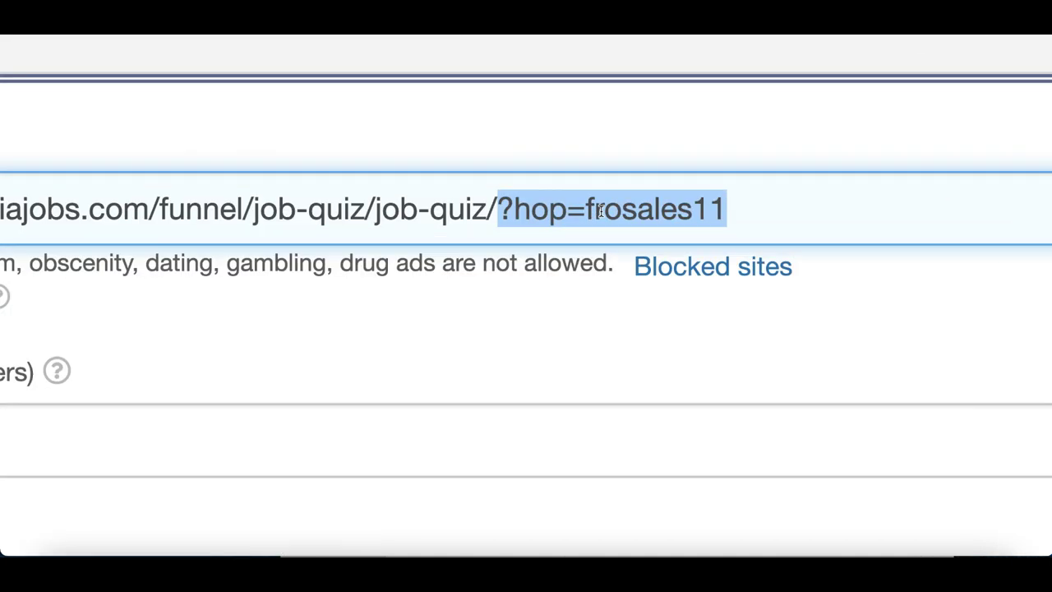
click(469, 207)
drag(430, 211, 723, 215)
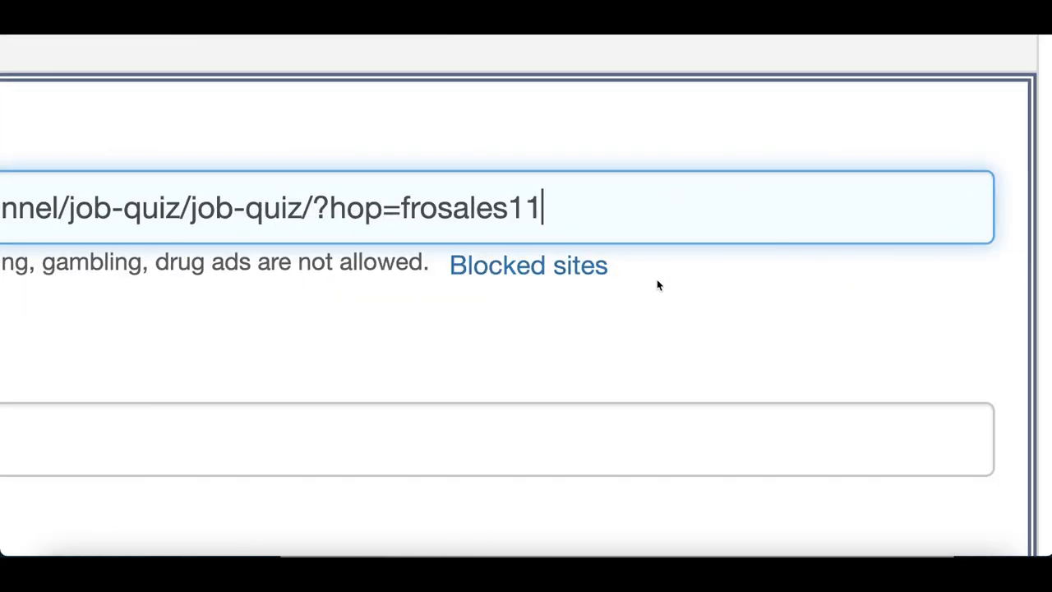
drag(547, 208, 337, 209)
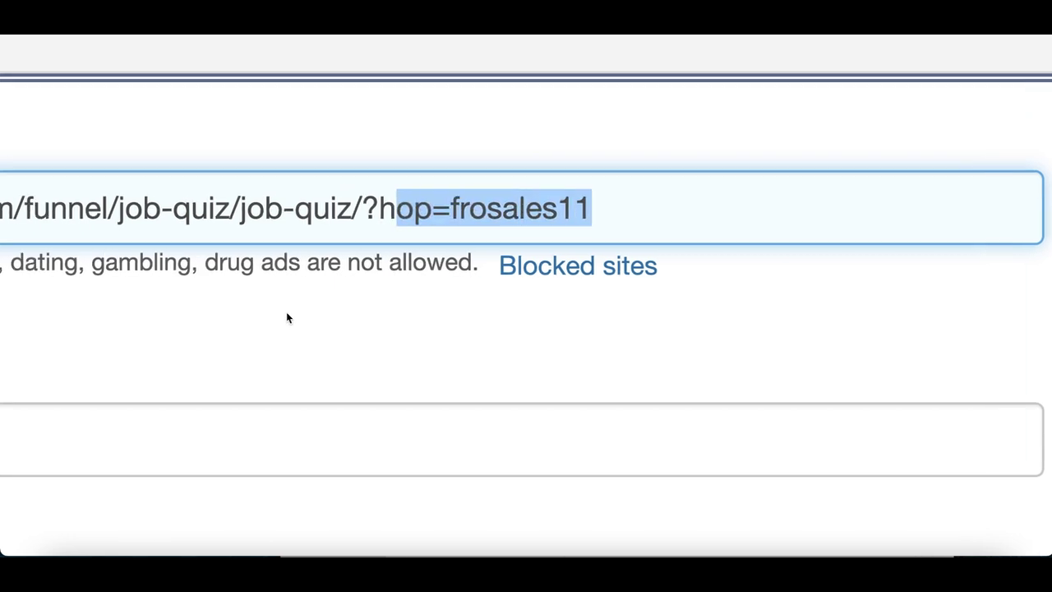
drag(107, 135, 171, 137)
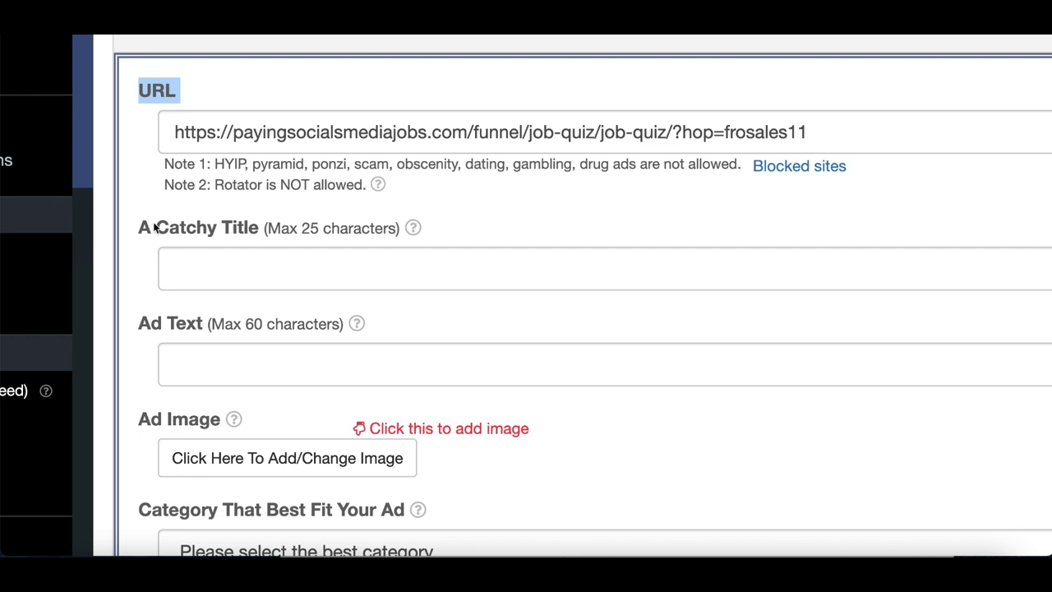
Expand the short ad copy on the Paying Social Media Jobs affiliate page
drag(154, 228, 226, 229)
scroll(228, 232, down, 2)
click(136, 255)
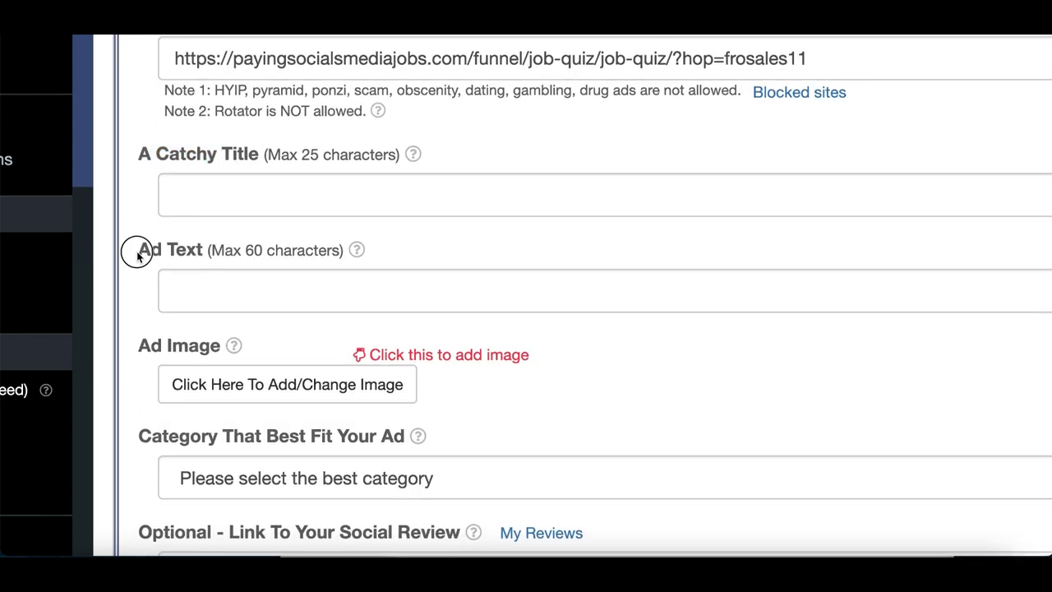
drag(137, 255, 209, 258)
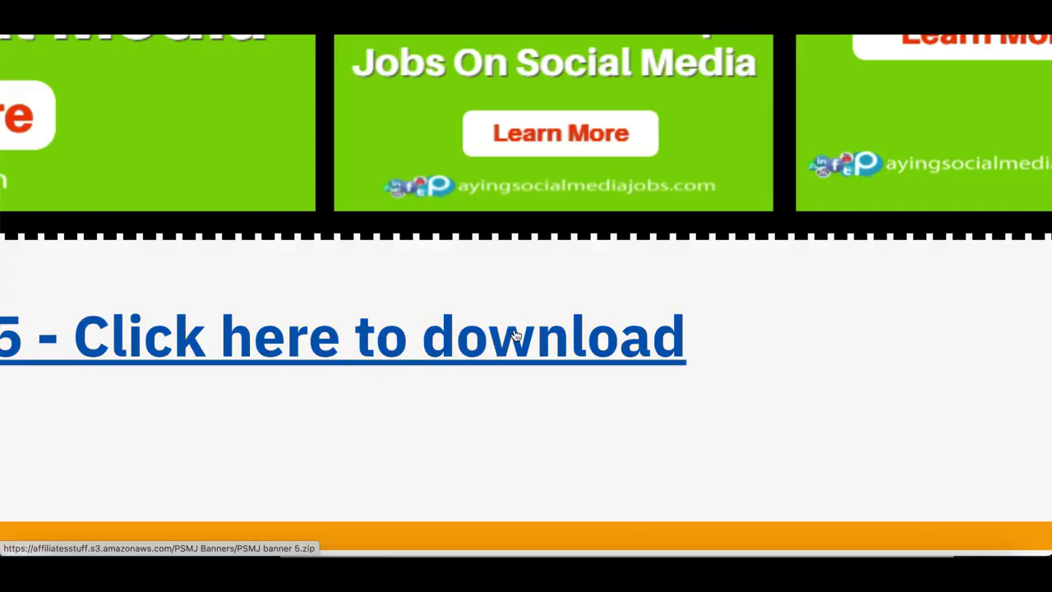
scroll(515, 335, down, 10)
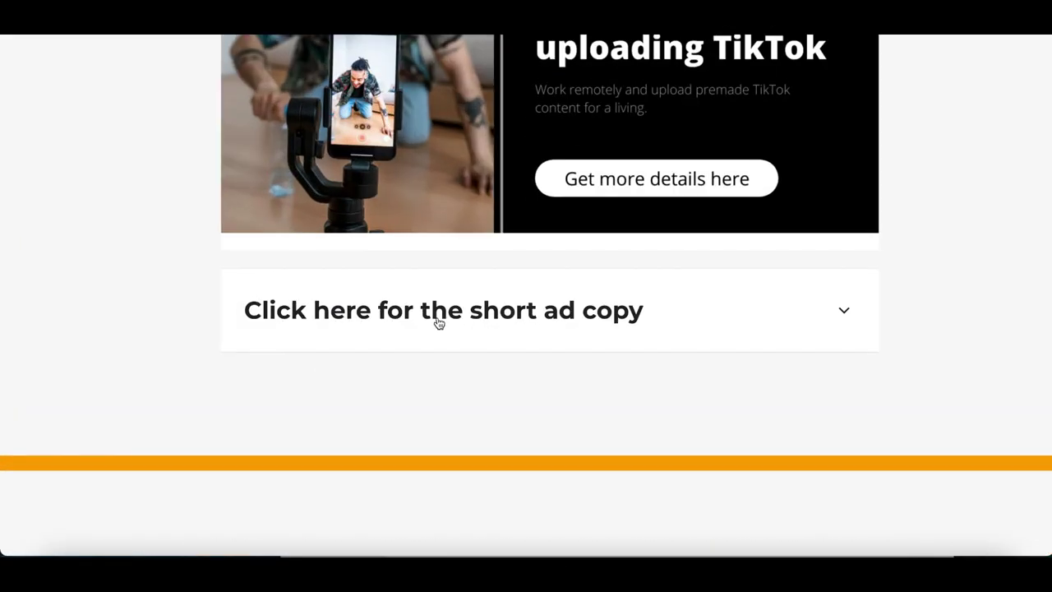
click(521, 320)
scroll(416, 394, down, 2)
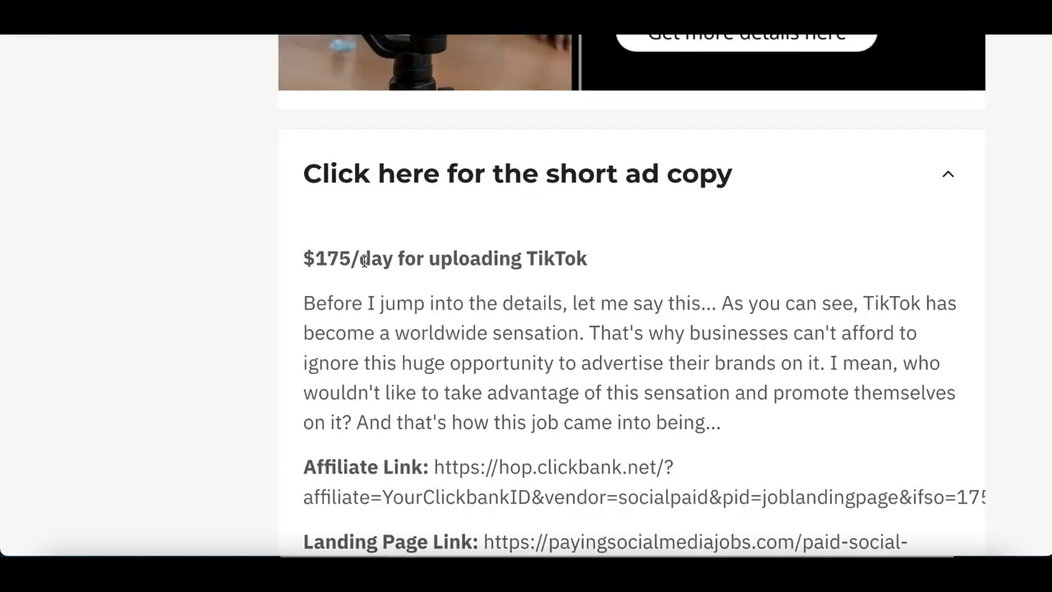
Paste the '$175/day for uploading TikTok' headline into the ad's Catchy Title field
drag(345, 247, 516, 244)
click(516, 244)
triple_click(516, 253)
key(ctrl+c)
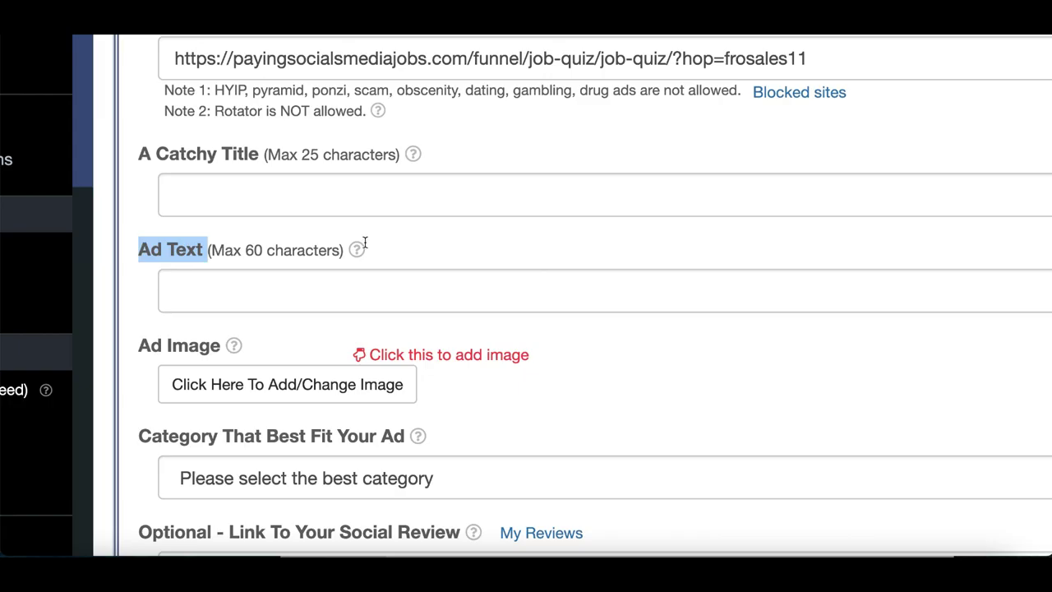
click(206, 195)
key(ctrl+v)
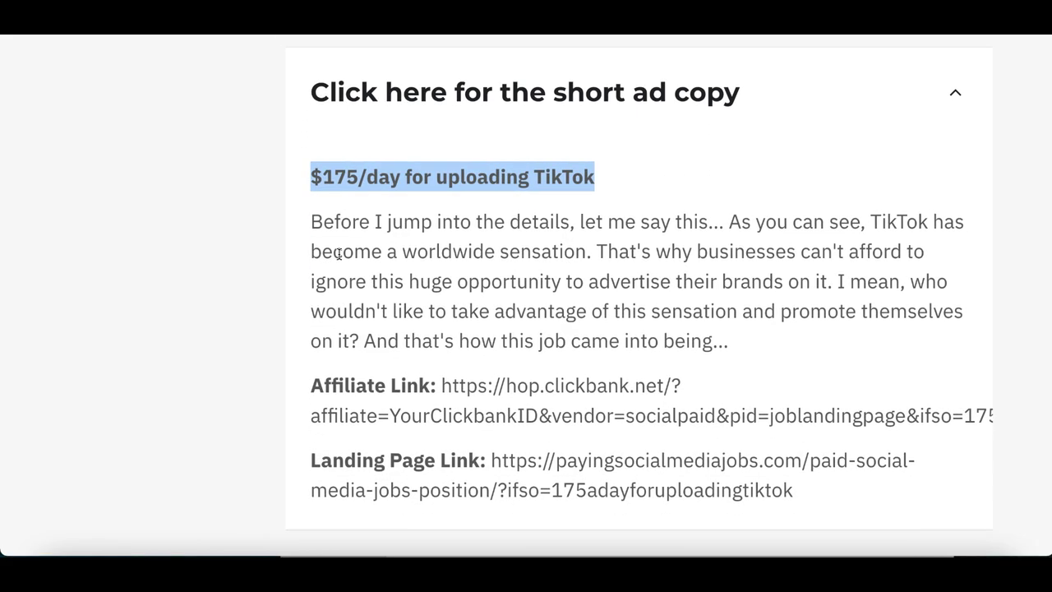
Copy the sentence about businesses not ignoring this huge opportunity
triple_click(317, 216)
drag(599, 252, 805, 273)
drag(643, 271, 681, 279)
right_click(523, 264)
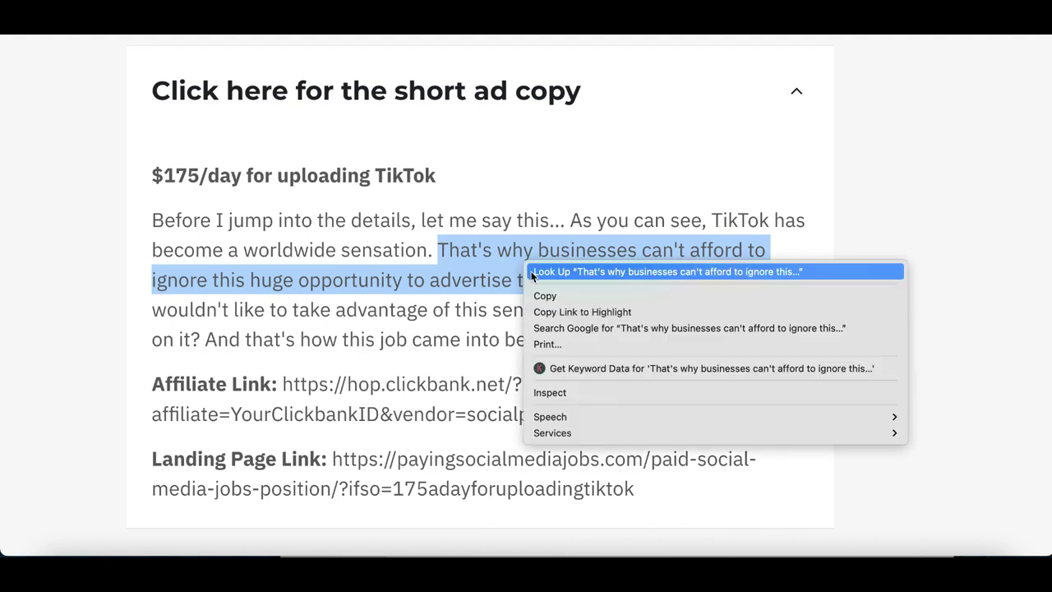
click(543, 294)
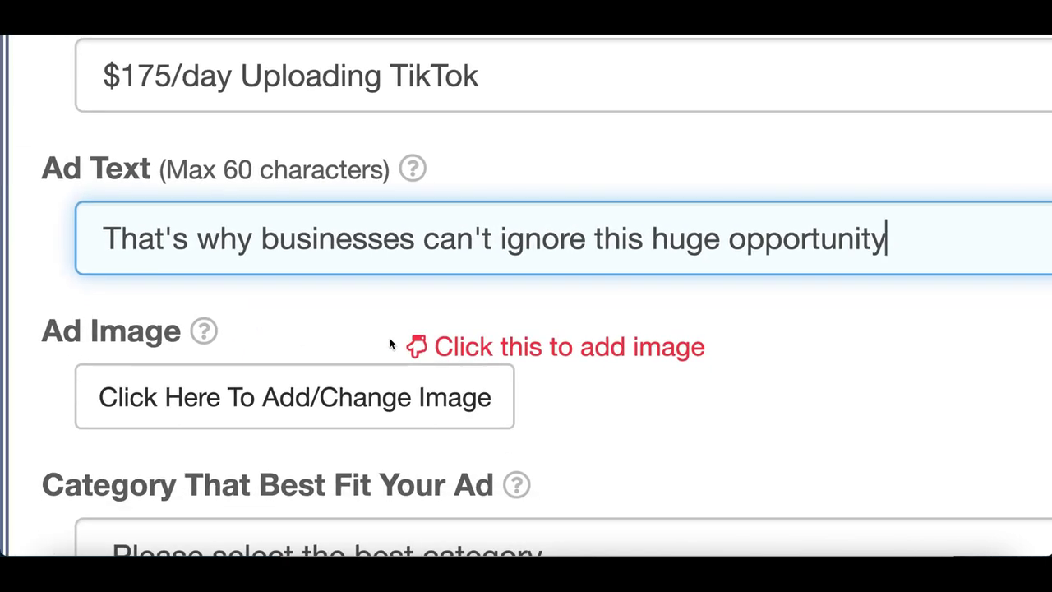
Check the ad text 'That's why businesses can't ignore this huge opportunity' and the still imageless preview card
scroll(390, 344, up, 5)
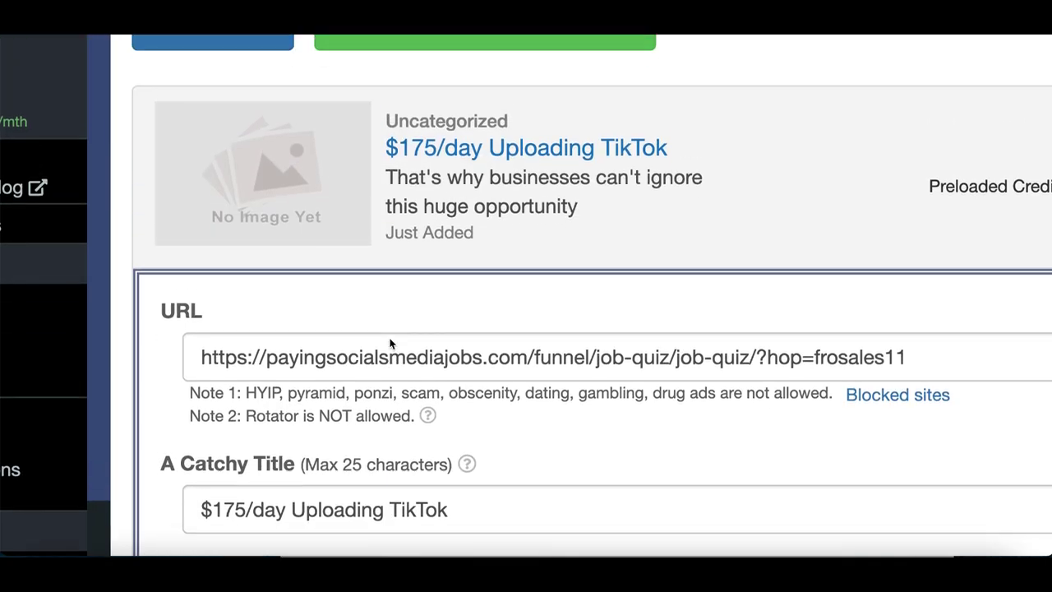
scroll(472, 214, down, 6)
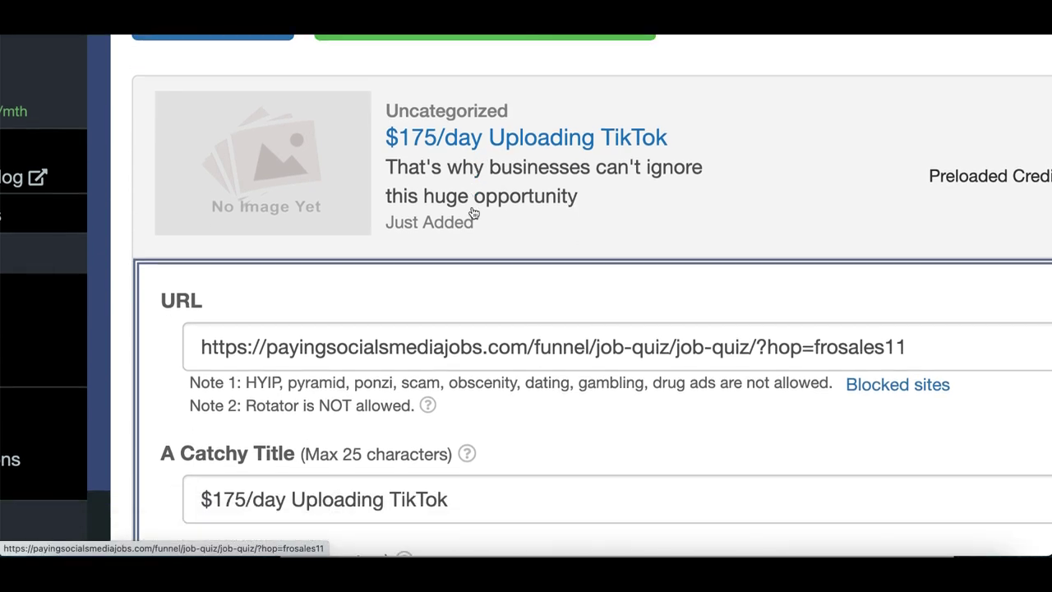
scroll(472, 238, down, 3)
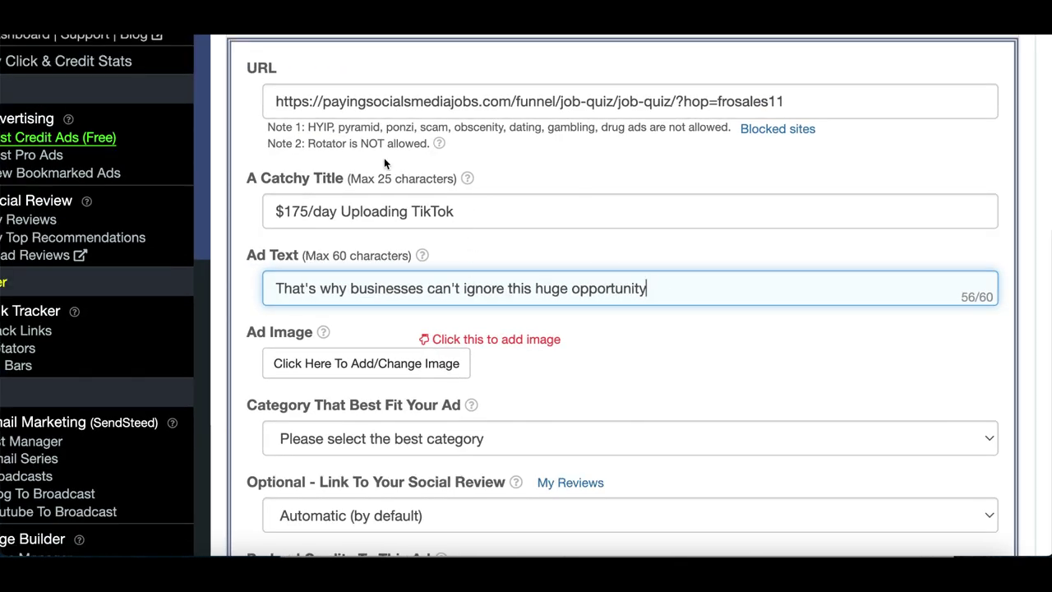
drag(248, 178, 326, 180)
drag(245, 253, 298, 253)
scroll(271, 230, down, 3)
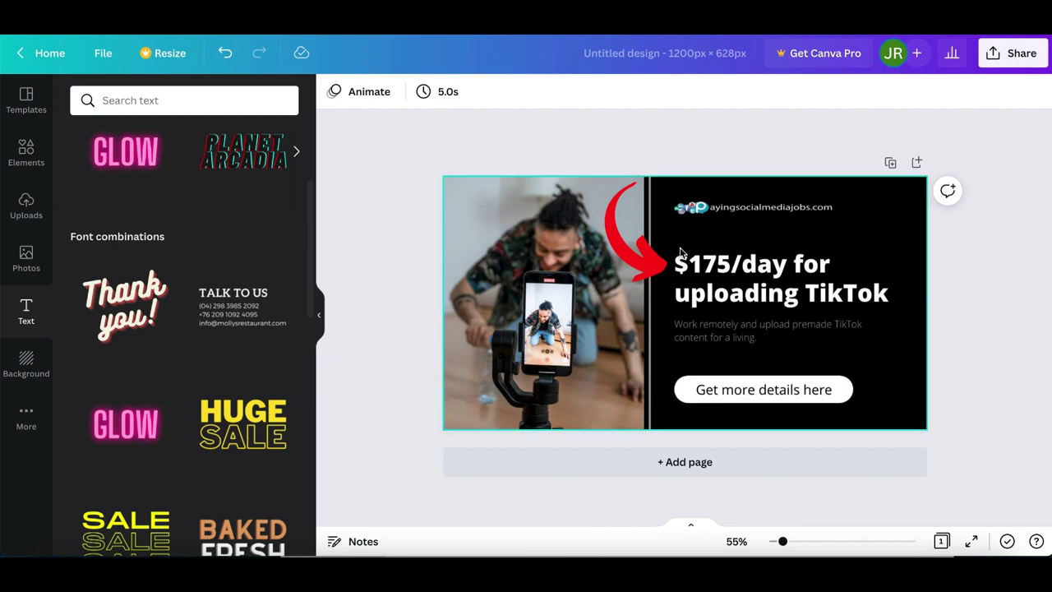
Add the $175/day TikTok Canva design as the credit ad's image
scroll(901, 337, up, 5)
scroll(920, 340, down, 4)
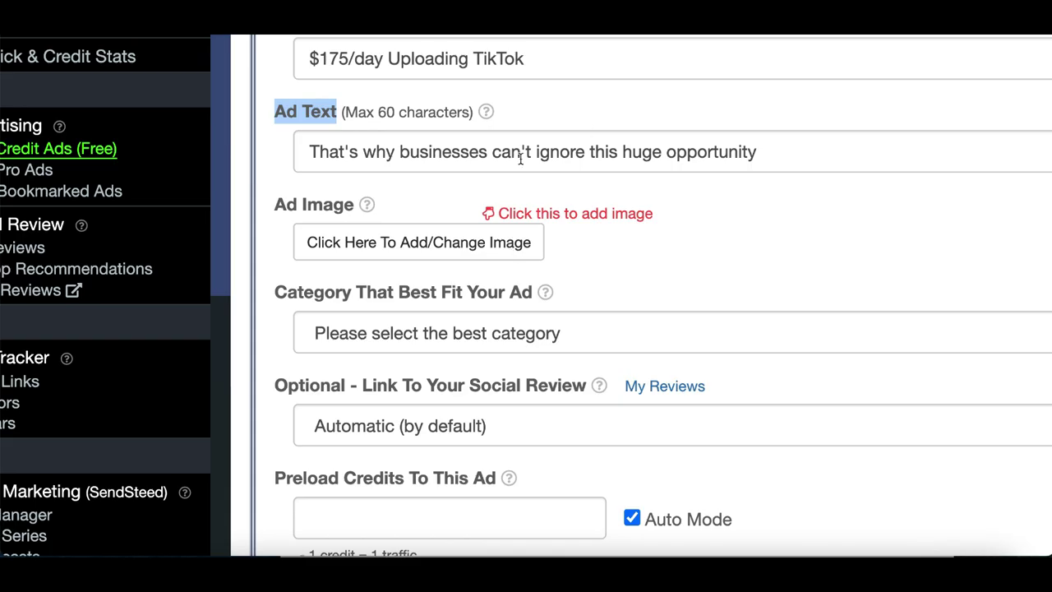
click(419, 240)
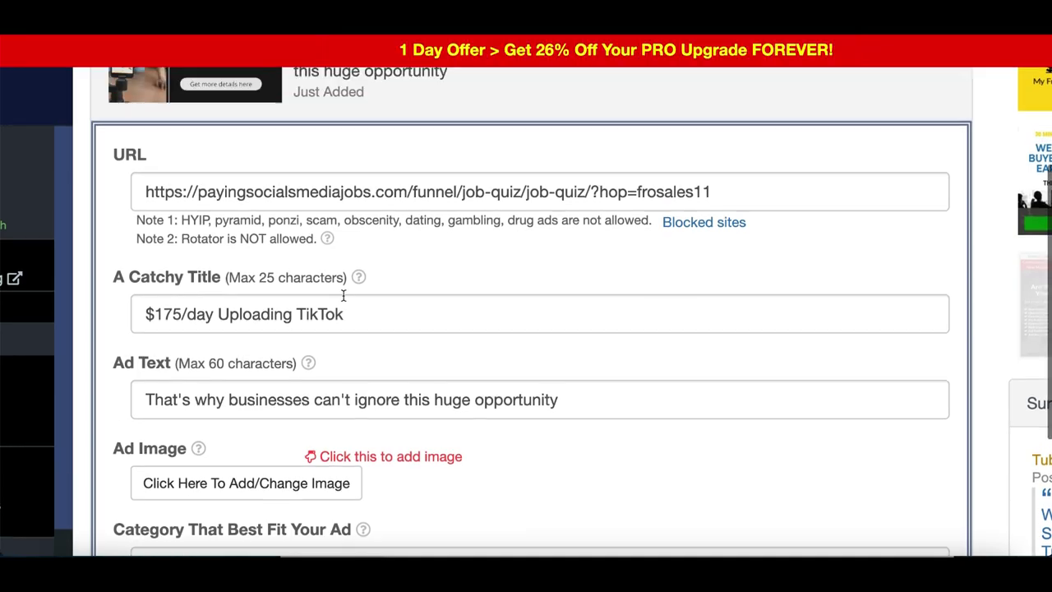
scroll(425, 305, up, 3)
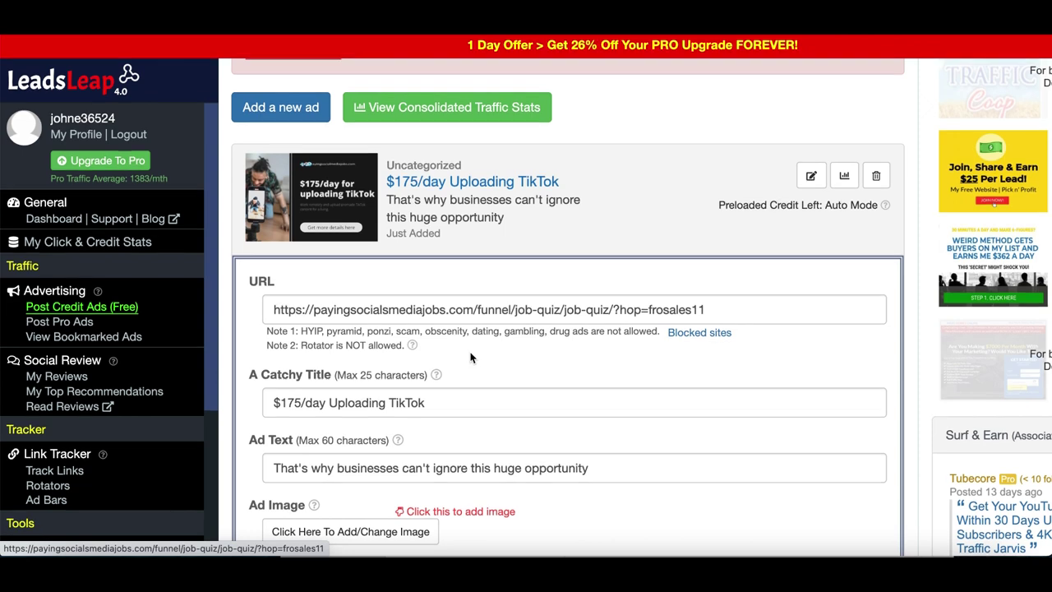
scroll(464, 354, down, 5)
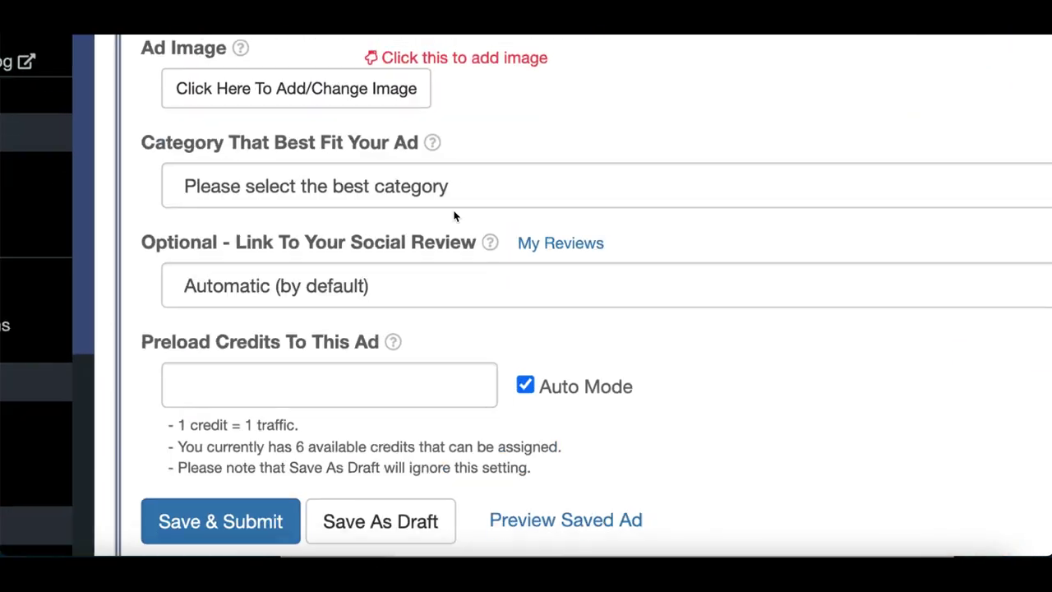
Choose Paid To in the 'Category That Best Fit Your Ad' dropdown
drag(146, 142, 256, 141)
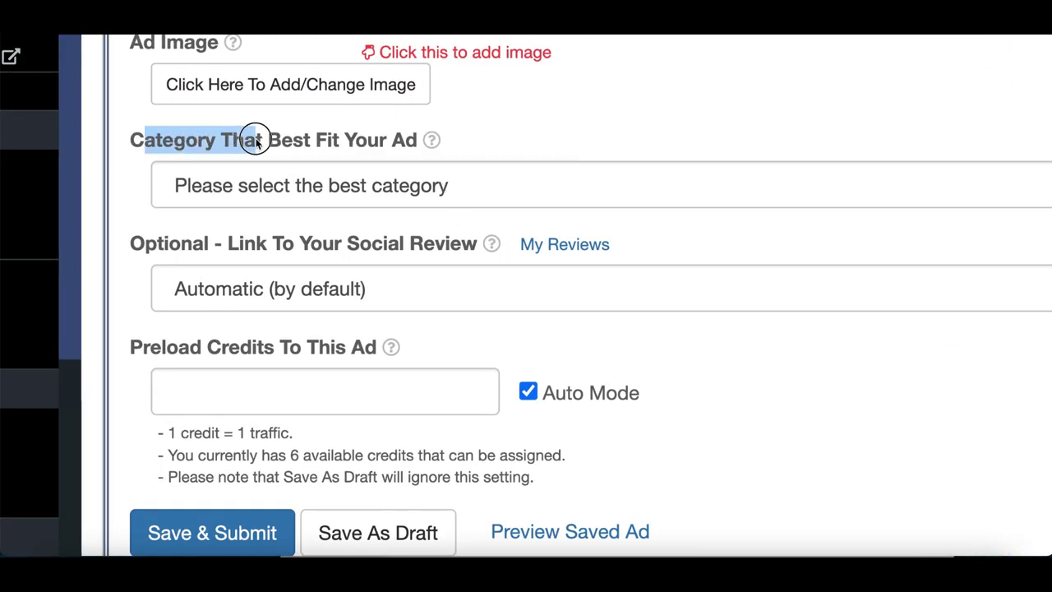
click(103, 154)
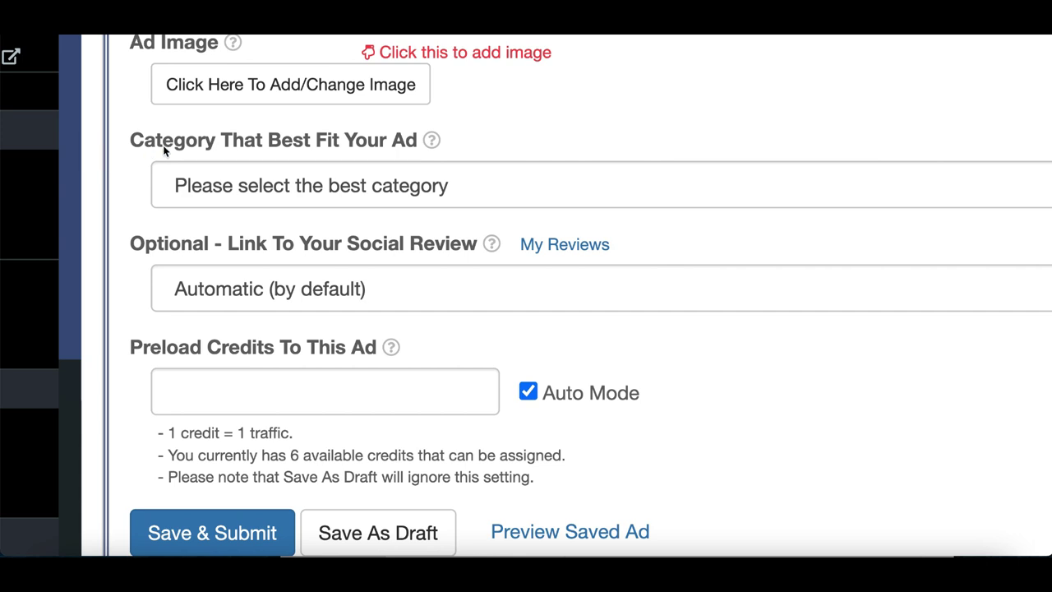
click(291, 185)
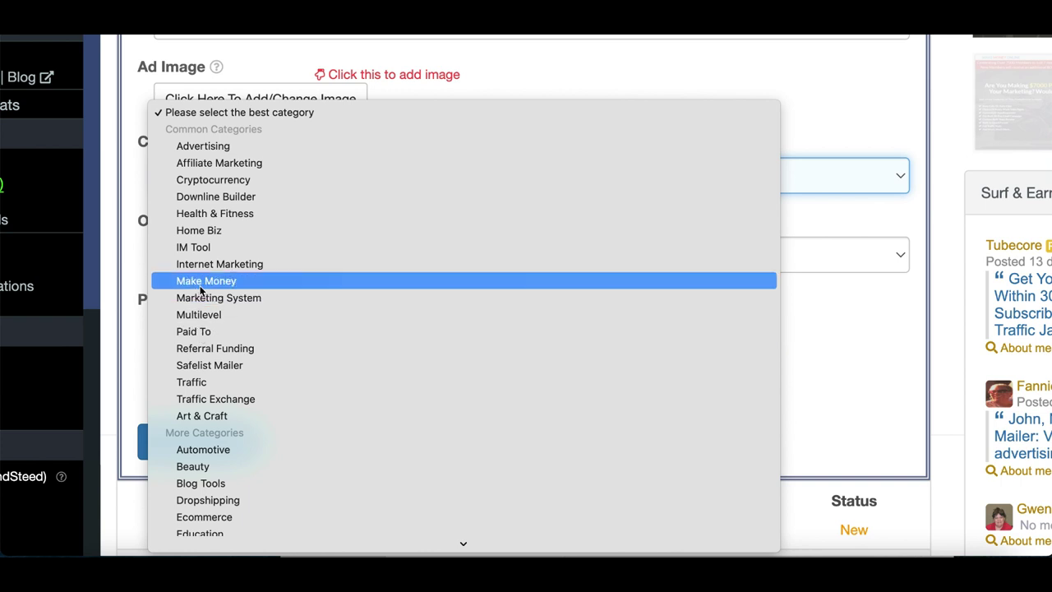
click(195, 332)
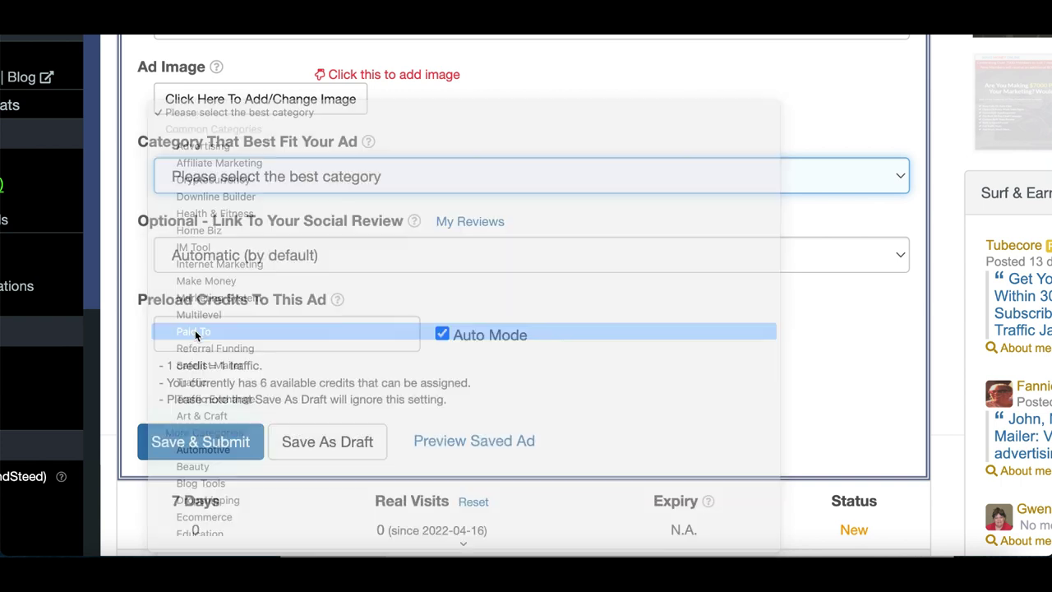
click(320, 182)
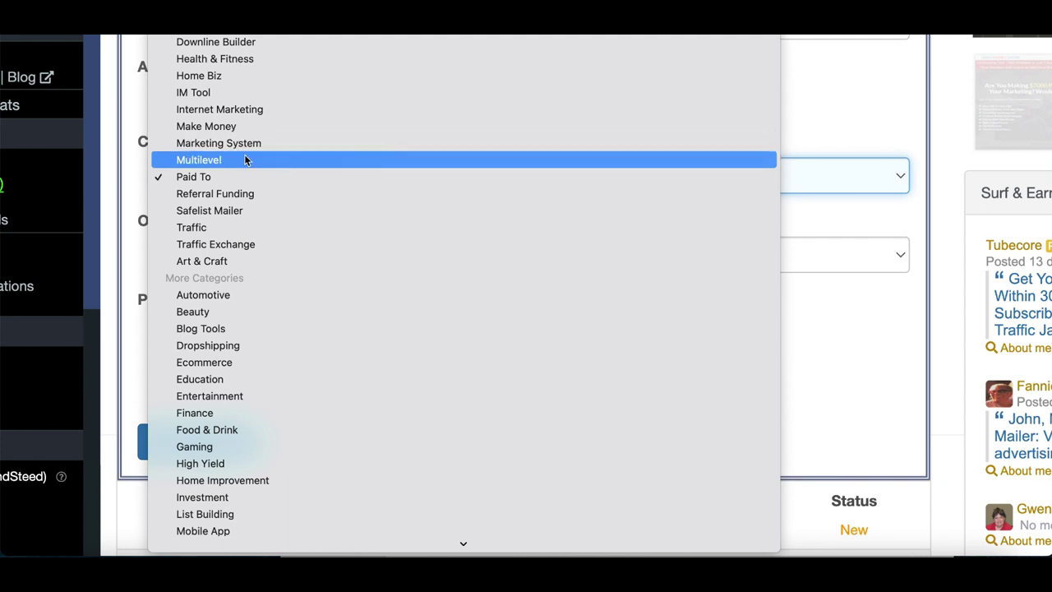
click(793, 328)
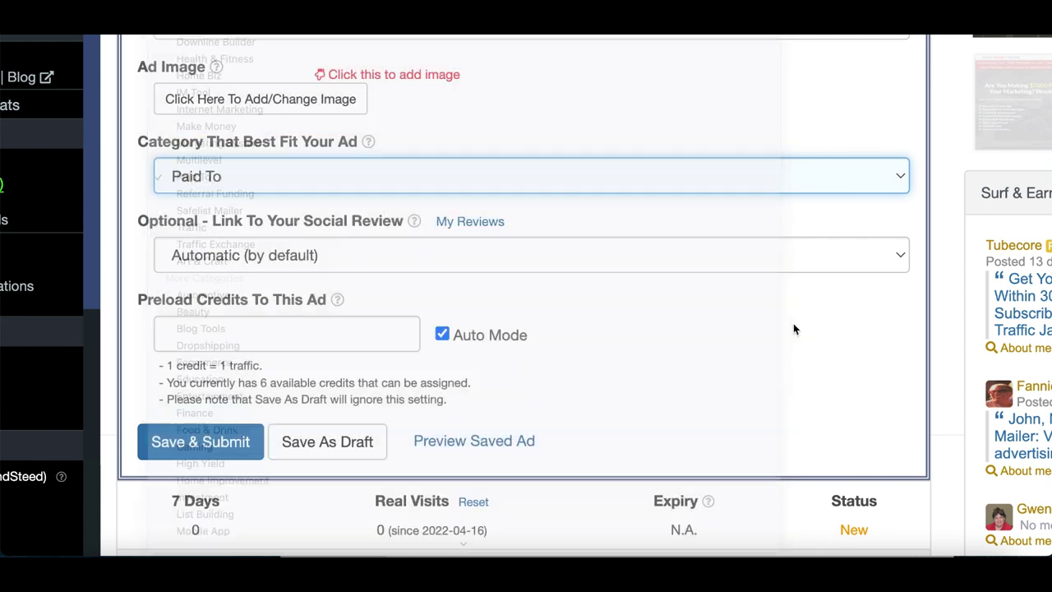
Move down to the optional Preload Credits section, where Auto Mode is checked
scroll(223, 250, down, 1)
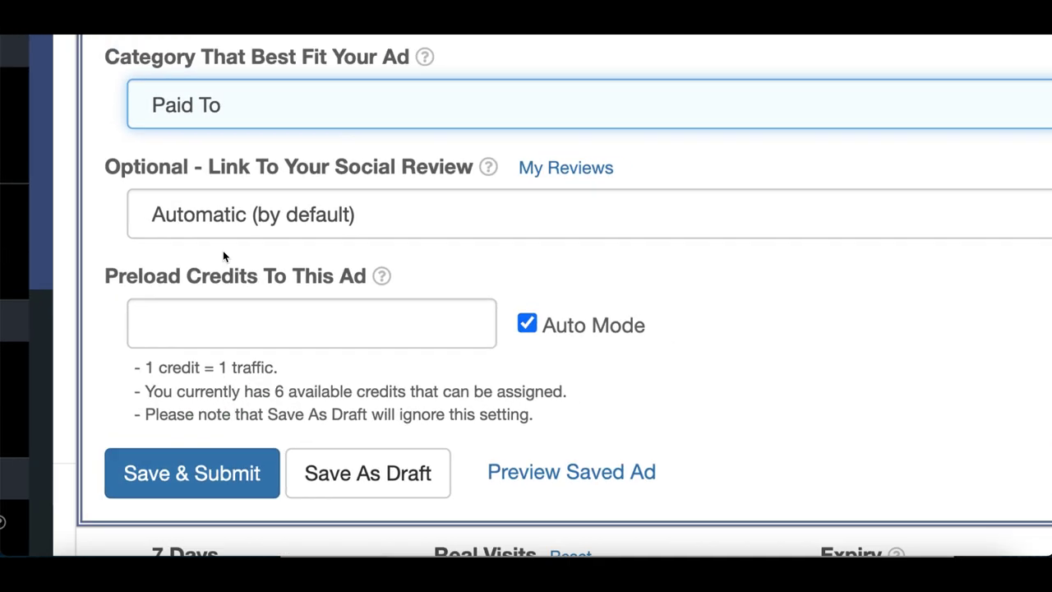
scroll(232, 277, down, 1)
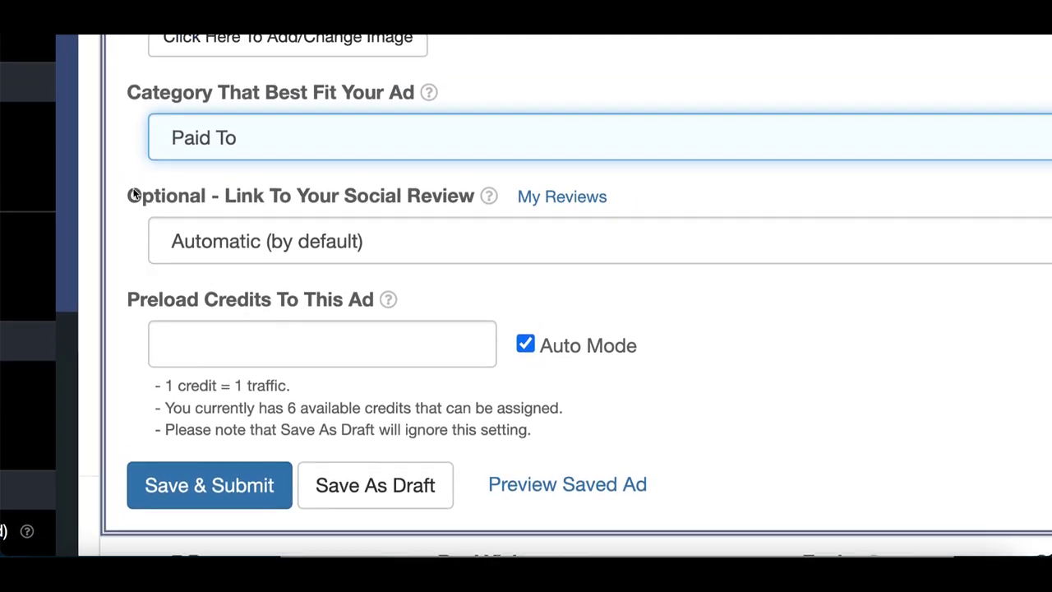
drag(134, 194, 200, 202)
scroll(249, 231, down, 2)
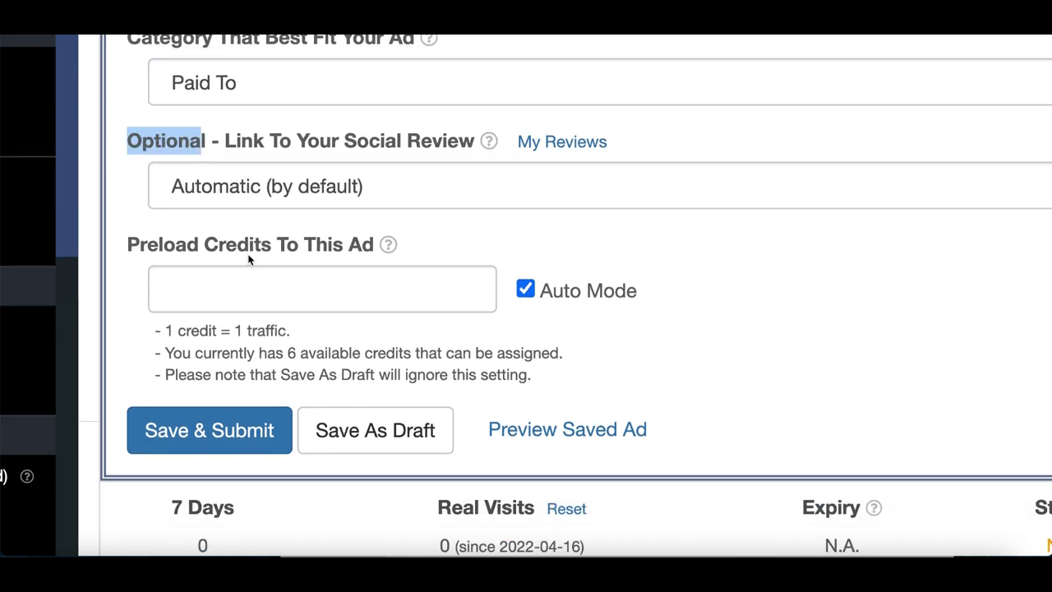
click(137, 232)
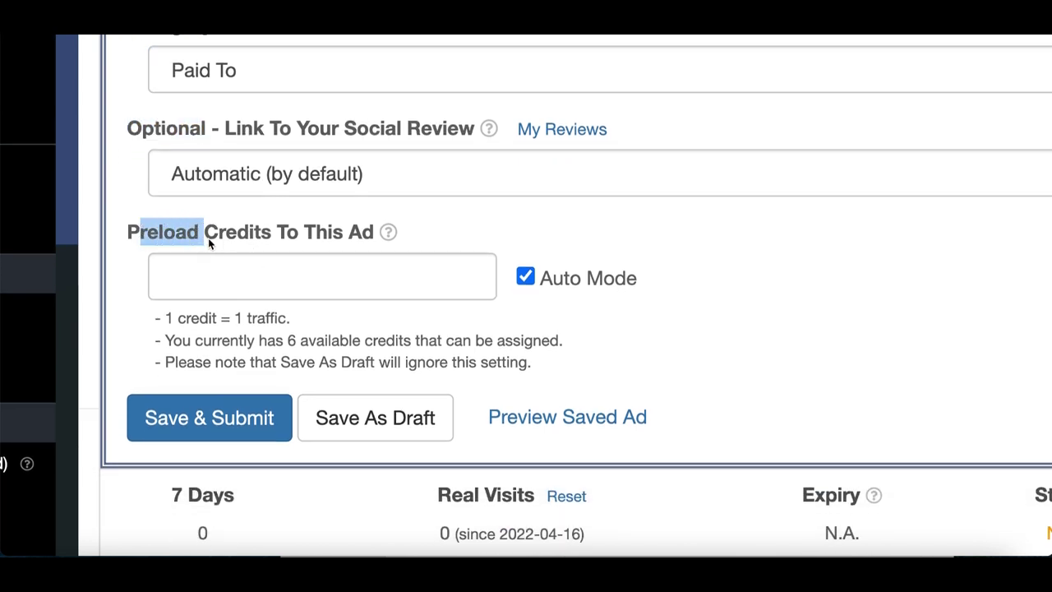
scroll(208, 238, down, 1)
Enter 1 in Preload Credits To This Ad, switching Auto Mode off, and review the form
click(267, 243)
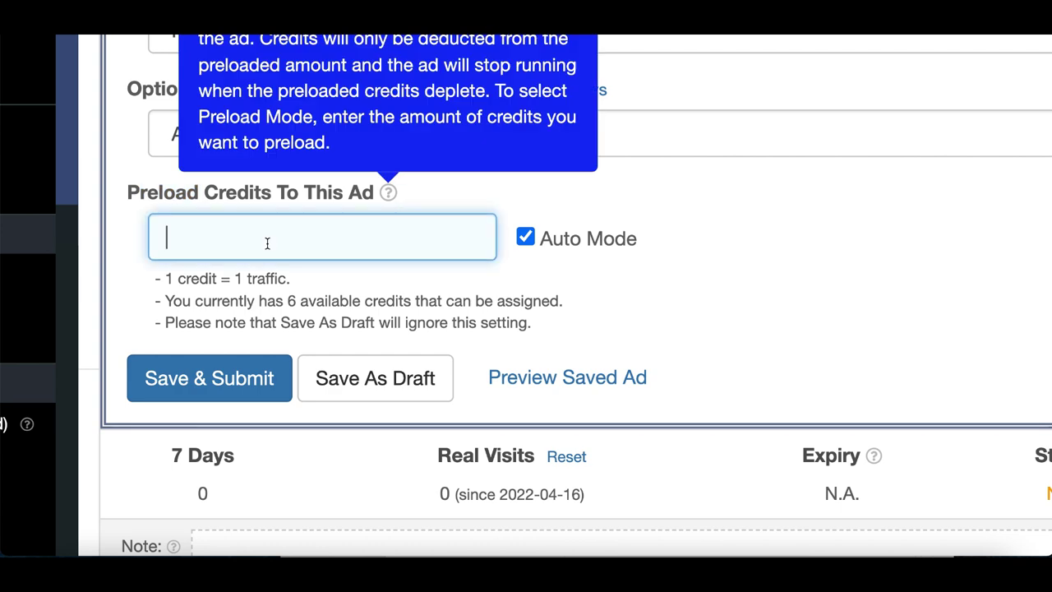
text(1)
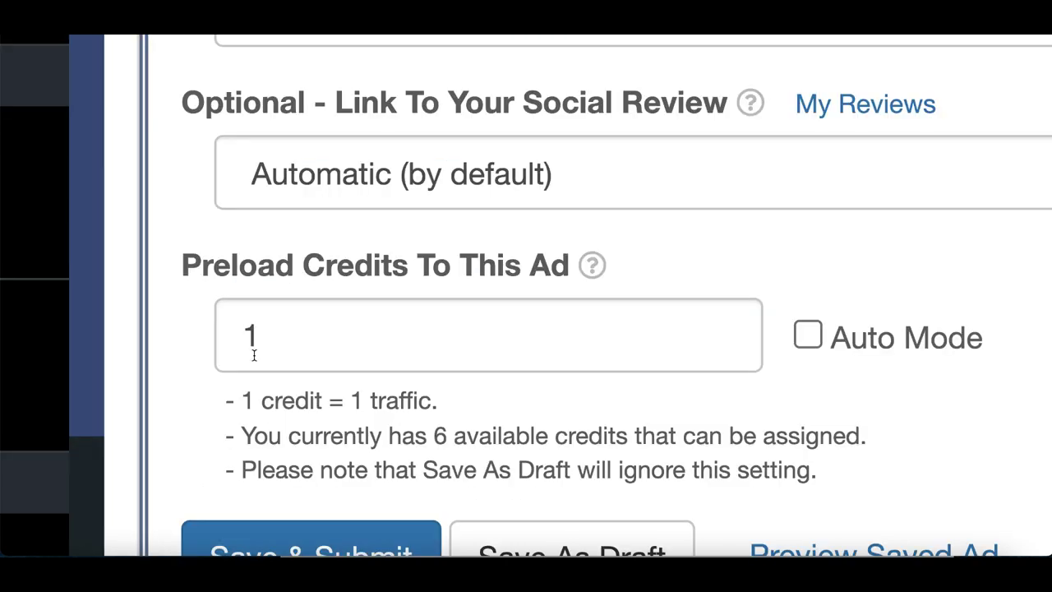
scroll(170, 245, down, 1)
drag(243, 334, 464, 337)
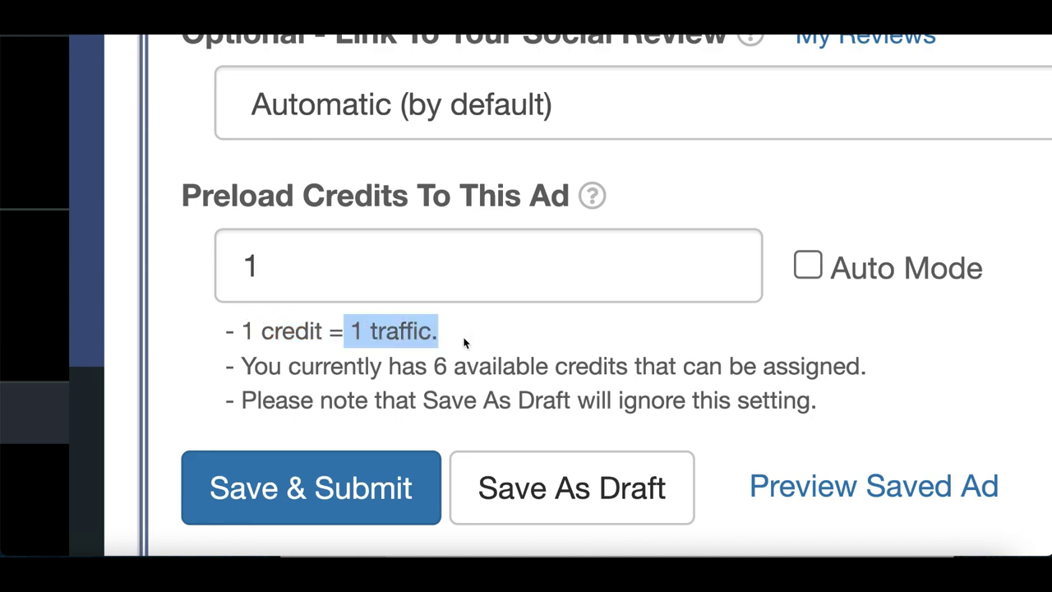
scroll(465, 343, up, 10)
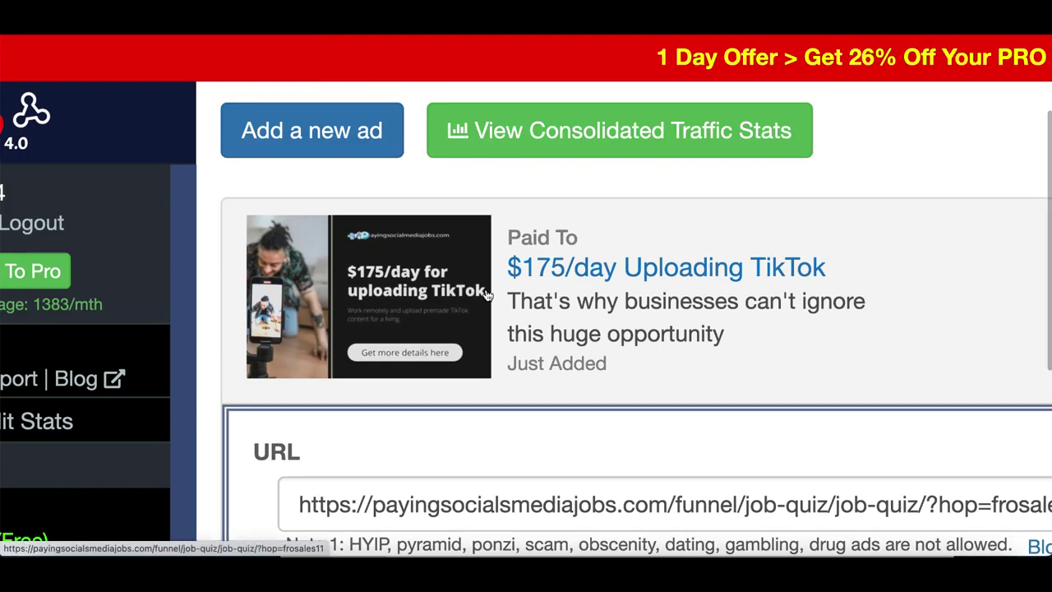
scroll(512, 348, down, 10)
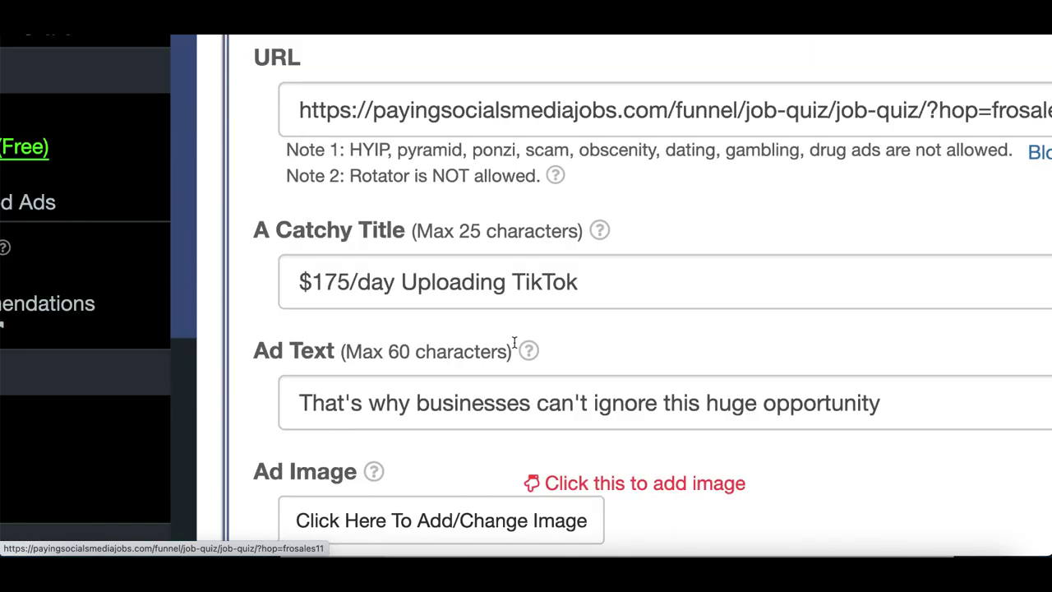